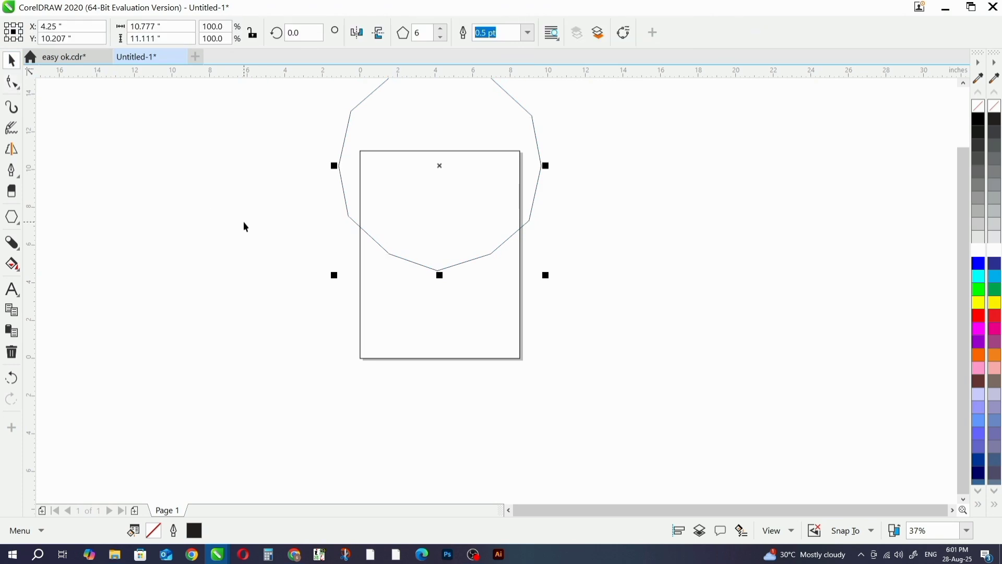
- Fill the polygon with red and PowerClip it inside the page-sized rectangle
{"action": "left_click", "coordinate": [979, 315]}
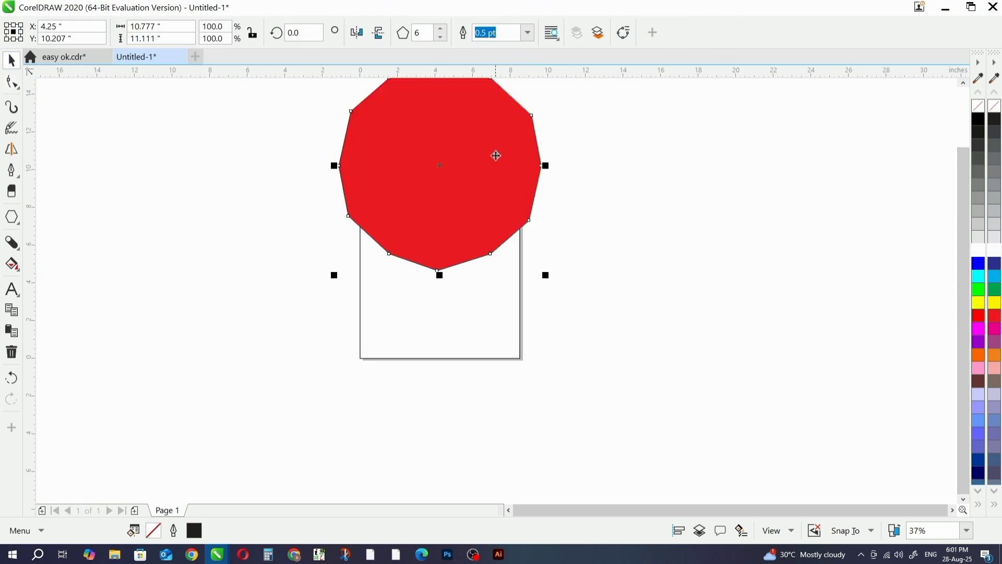
{"action": "right_click", "coordinate": [497, 155]}
{"action": "left_click", "coordinate": [569, 135]}
{"action": "left_click", "coordinate": [518, 298]}
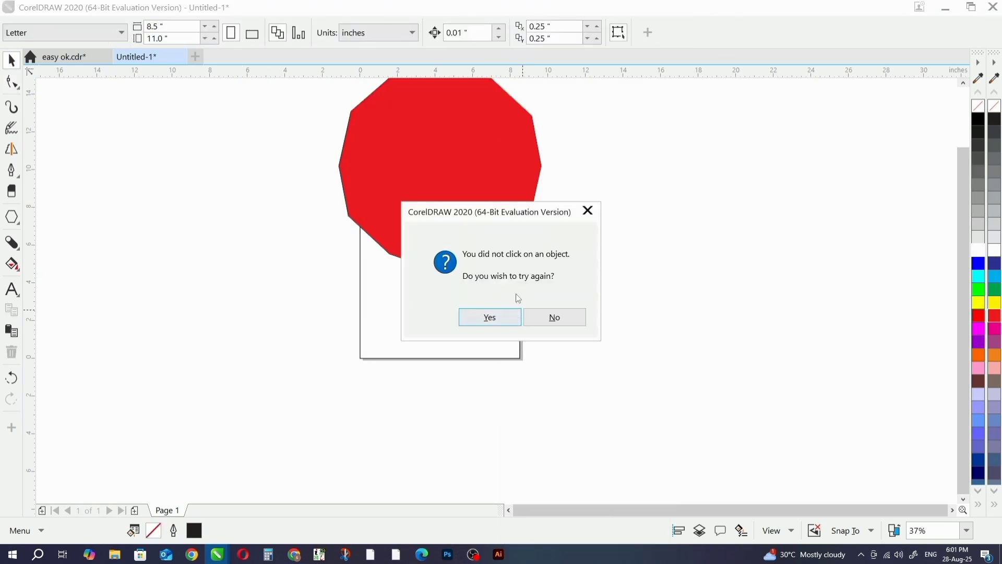
{"action": "left_click", "coordinate": [502, 323]}
{"action": "left_click", "coordinate": [460, 308]}
{"action": "left_click", "coordinate": [508, 213], "text": "alt"}
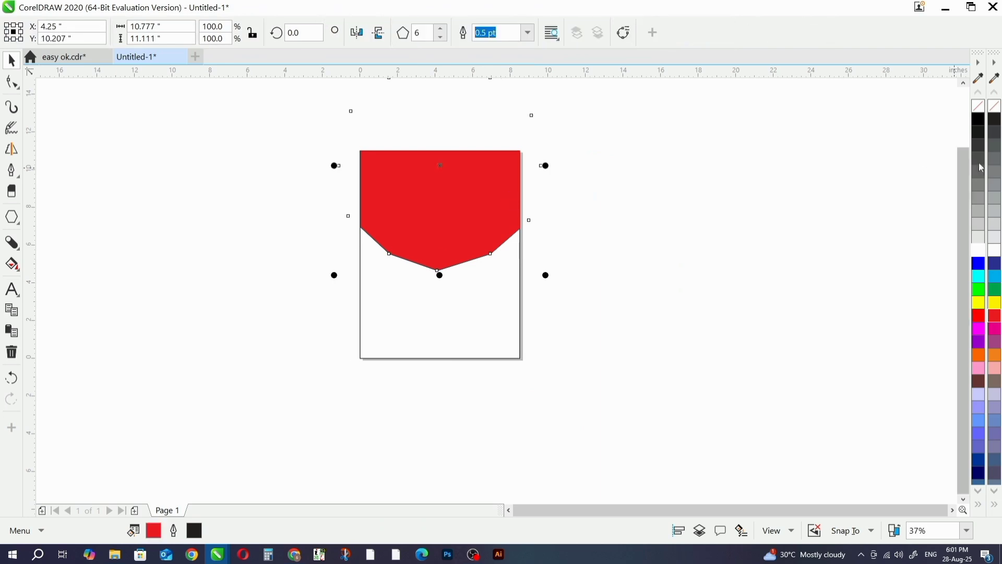
- Remove the outline from the red polygon inside the PowerClip
{"action": "left_click", "coordinate": [678, 228]}
{"action": "scroll", "coordinate": [471, 214], "scroll_direction": "up", "scroll_amount": 4}
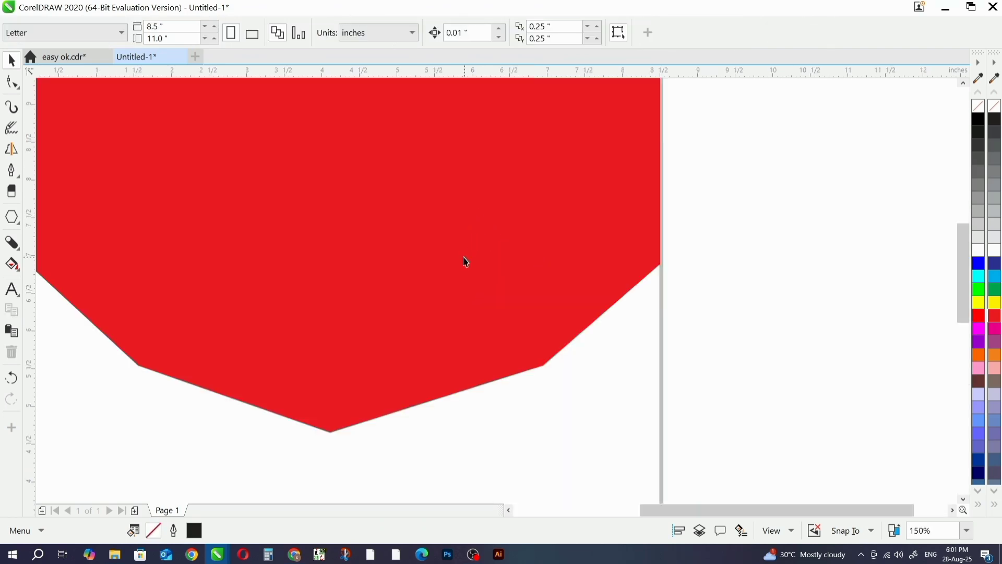
{"action": "scroll", "coordinate": [465, 262], "scroll_direction": "down", "scroll_amount": 2}
{"action": "left_click", "coordinate": [472, 287]}
{"action": "scroll", "coordinate": [574, 256], "scroll_direction": "down", "scroll_amount": 2}
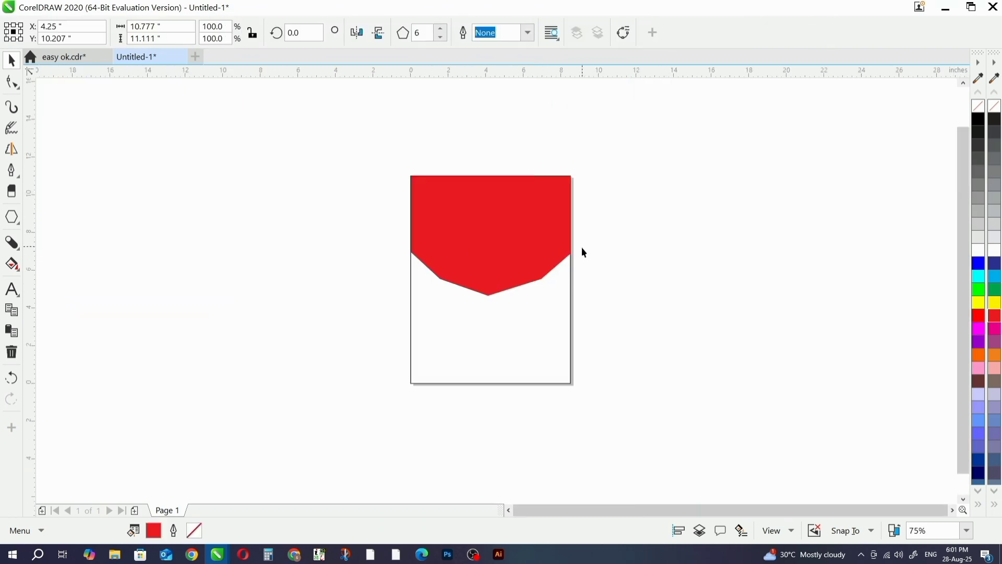
- Create a centred smaller copy of the polygon, about 10.2 by 10.5 in, and fill it with dark red
{"action": "left_click_drag", "start_coordinate": [599, 300], "coordinate": [594, 298]}
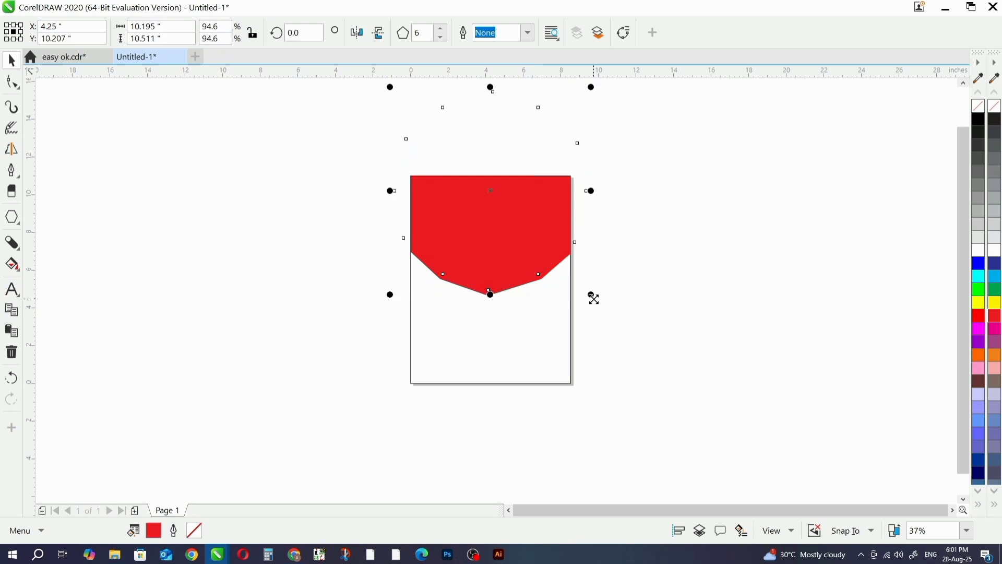
{"action": "left_click", "coordinate": [995, 318]}
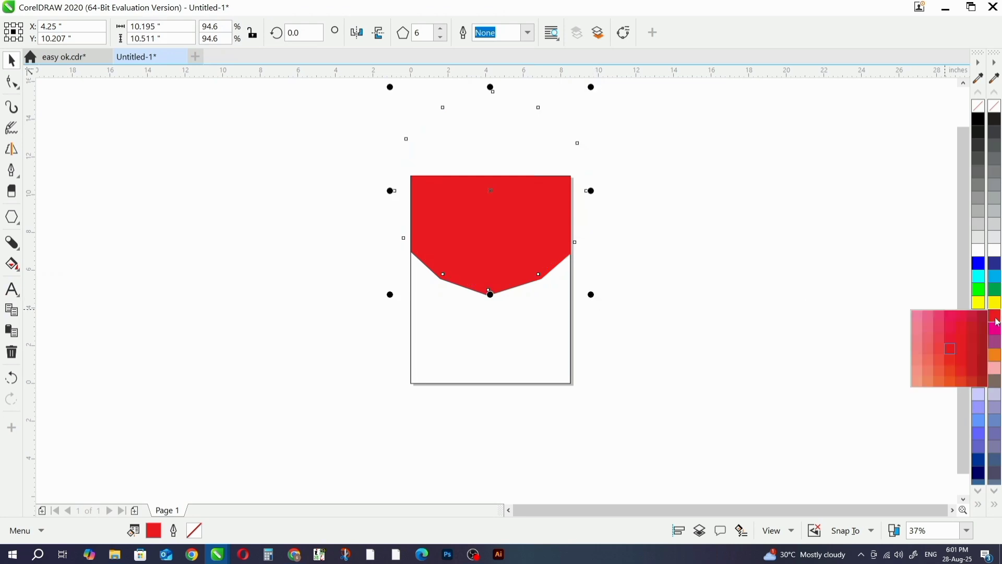
{"action": "left_click", "coordinate": [983, 346]}
{"action": "left_click", "coordinate": [772, 323]}
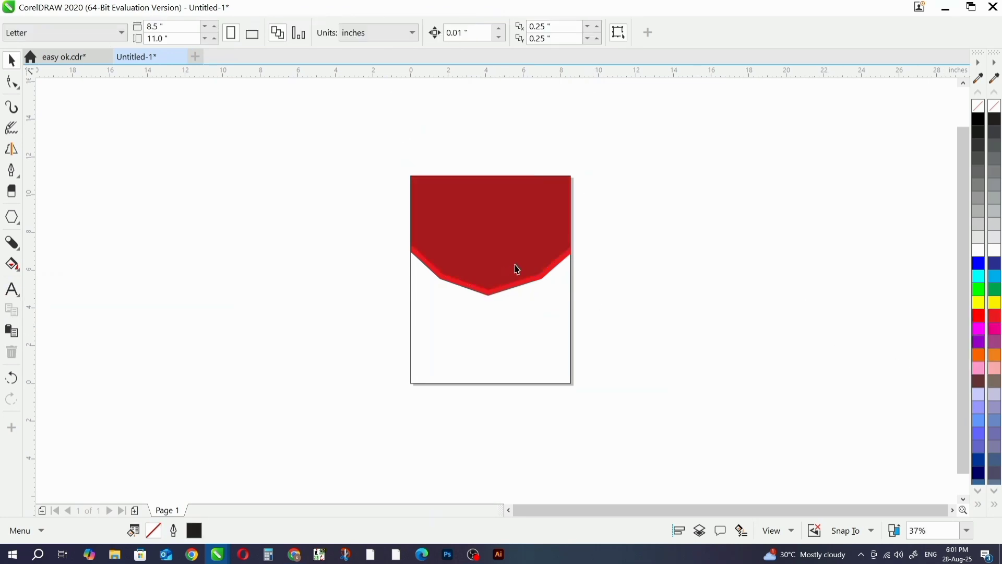
- Create a third centred copy of the polygon, about 9.58 by 9.88 in, and fill it with bright red
{"action": "left_click", "coordinate": [535, 254]}
{"action": "left_click_drag", "start_coordinate": [589, 296], "coordinate": [584, 290]}
{"action": "left_click", "coordinate": [979, 316]}
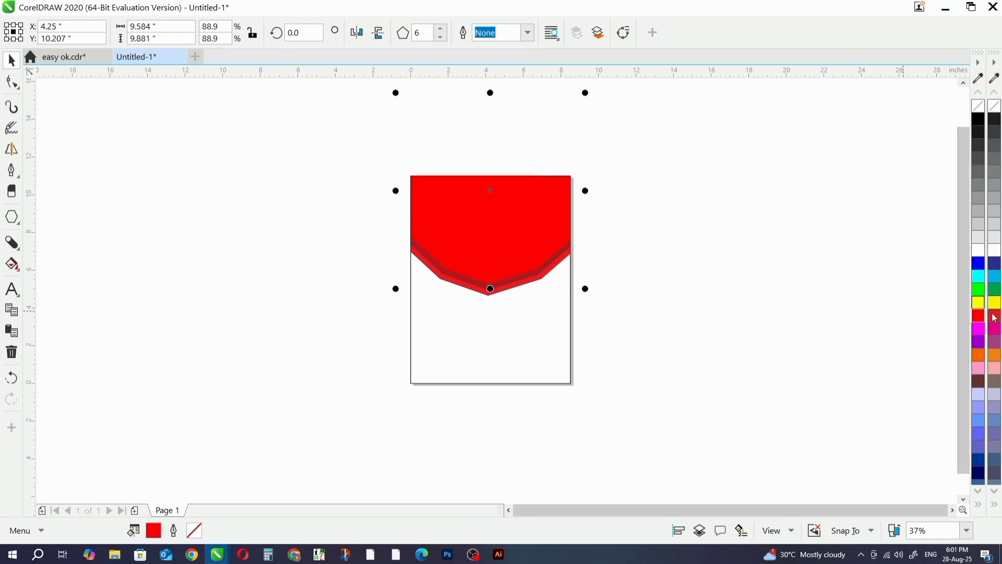
{"action": "left_click", "coordinate": [616, 299]}
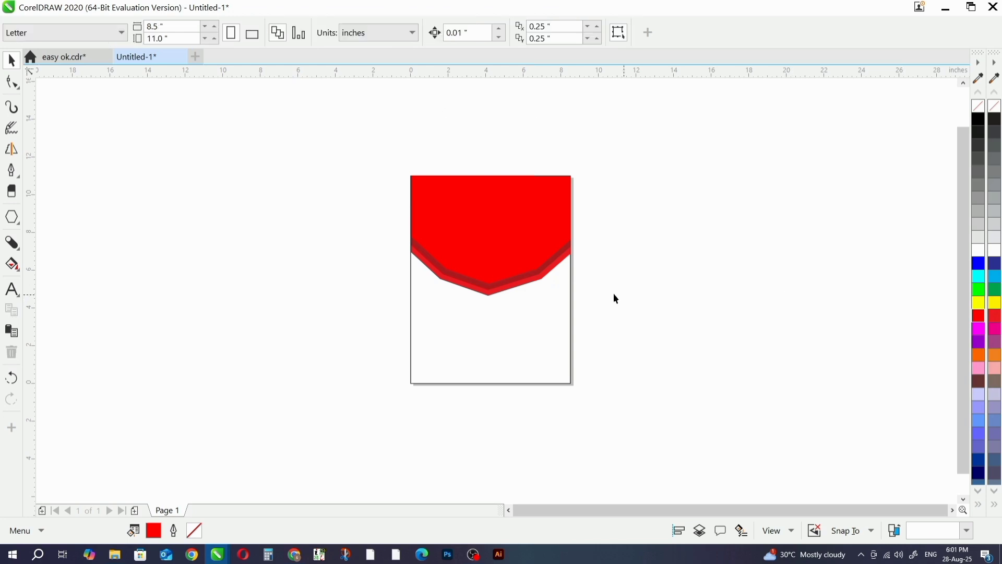
{"action": "key", "text": "shift+F4"}
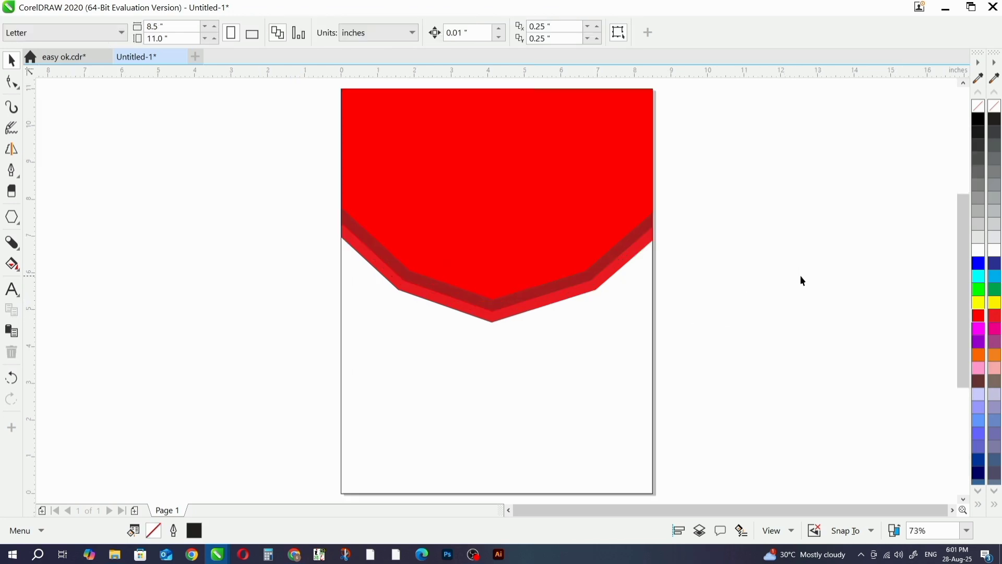
- Bring the burger image with the sauce splash from the PNG DATA folder into the CorelDRAW page
{"action": "key", "text": "alt+Tab"}
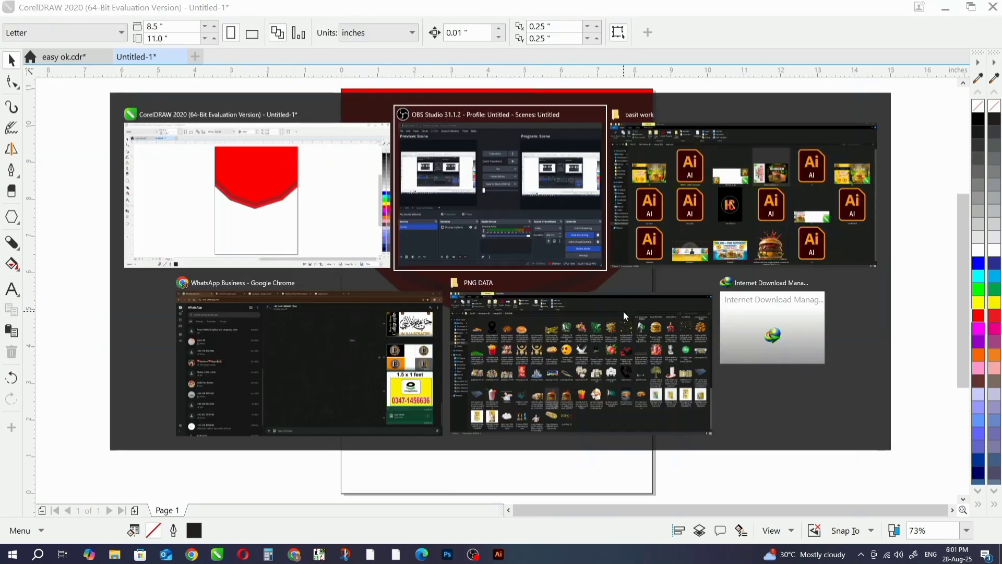
{"action": "key", "text": "alt+Tab"}
{"action": "key", "text": "alt+Tab"}
{"action": "left_click", "coordinate": [623, 311]}
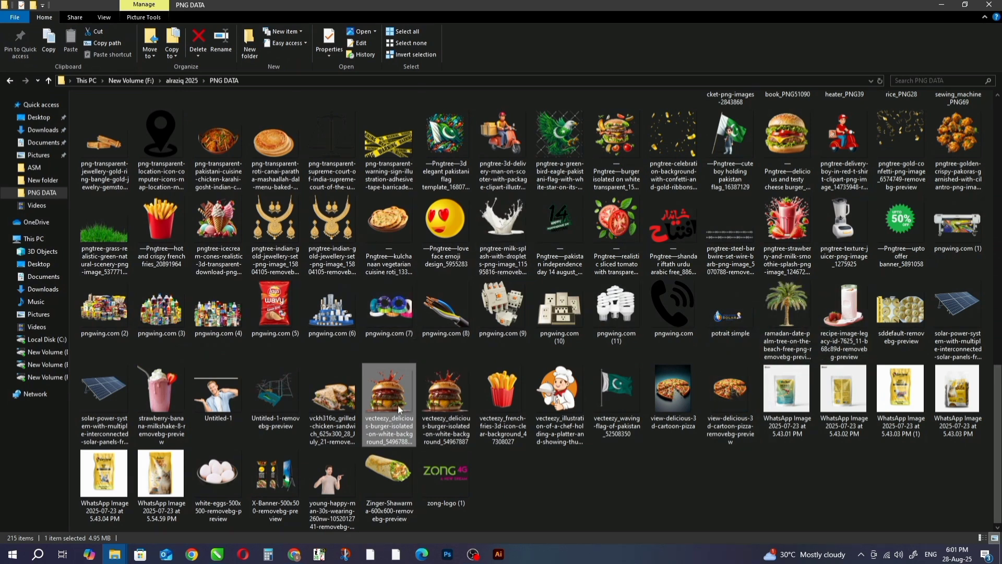
{"action": "left_click_drag", "start_coordinate": [398, 409], "coordinate": [485, 388]}
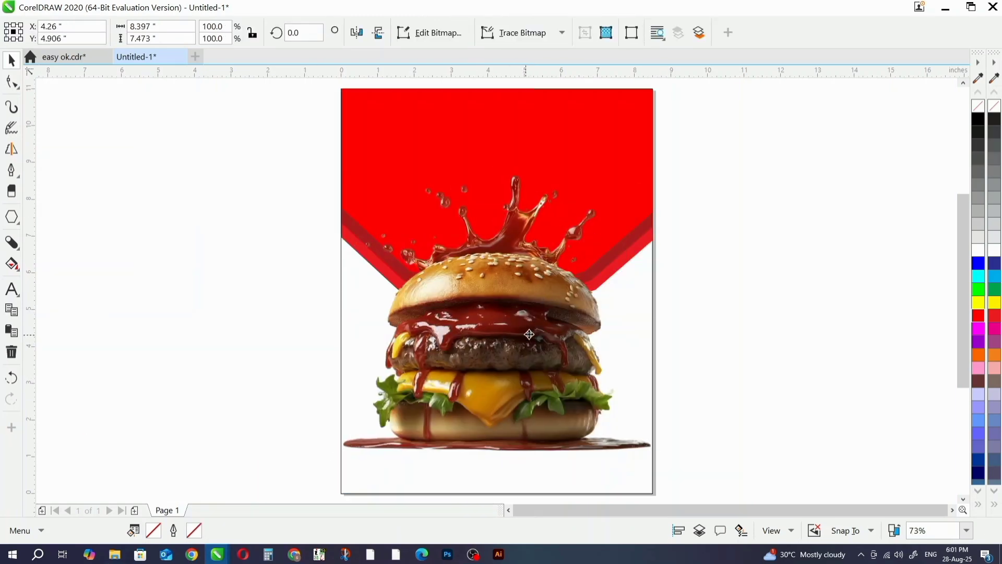
- Shrink the burger image to about 7.66 by 6.82 in and centre it horizontally on the page
{"action": "left_click_drag", "start_coordinate": [524, 330], "coordinate": [520, 295]}
{"action": "left_click_drag", "start_coordinate": [654, 139], "coordinate": [637, 149]}
{"action": "left_click_drag", "start_coordinate": [559, 301], "coordinate": [552, 332]}
{"action": "left_click", "coordinate": [597, 463]}
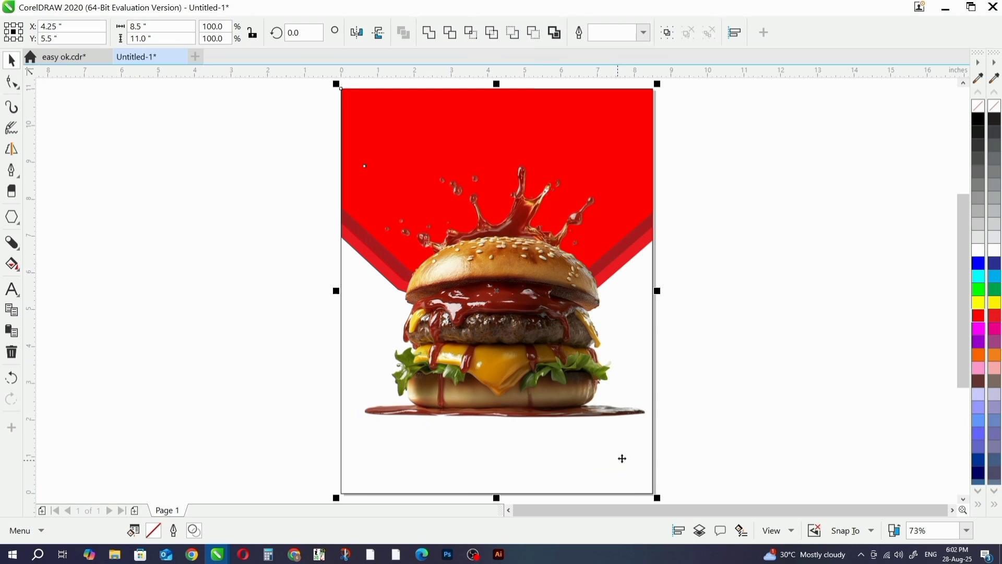
{"action": "left_click", "coordinate": [718, 407]}
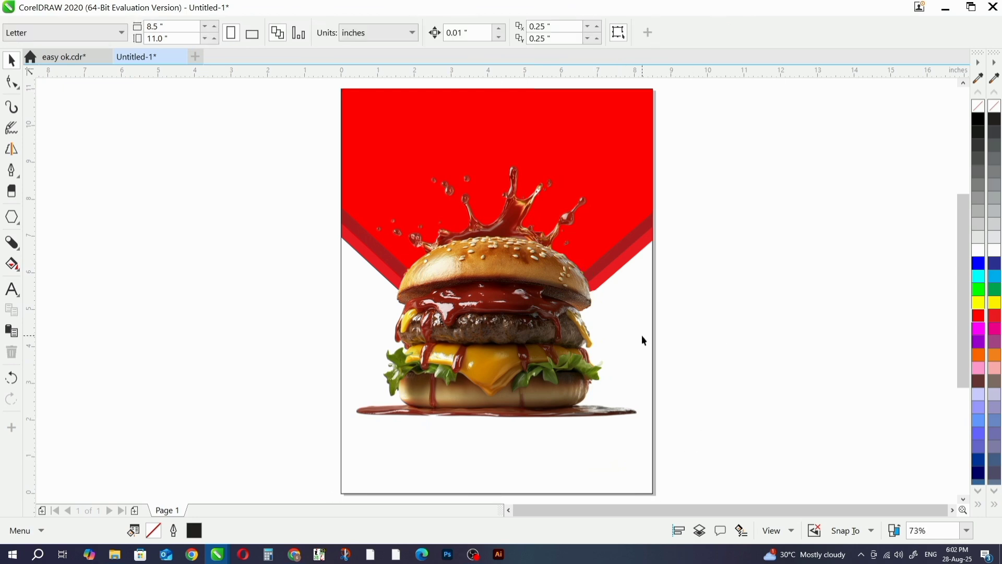
- Copy the file name "Delicious Burger 01" from the basit work folder and return to CorelDRAW
{"action": "key", "text": "alt+Tab"}
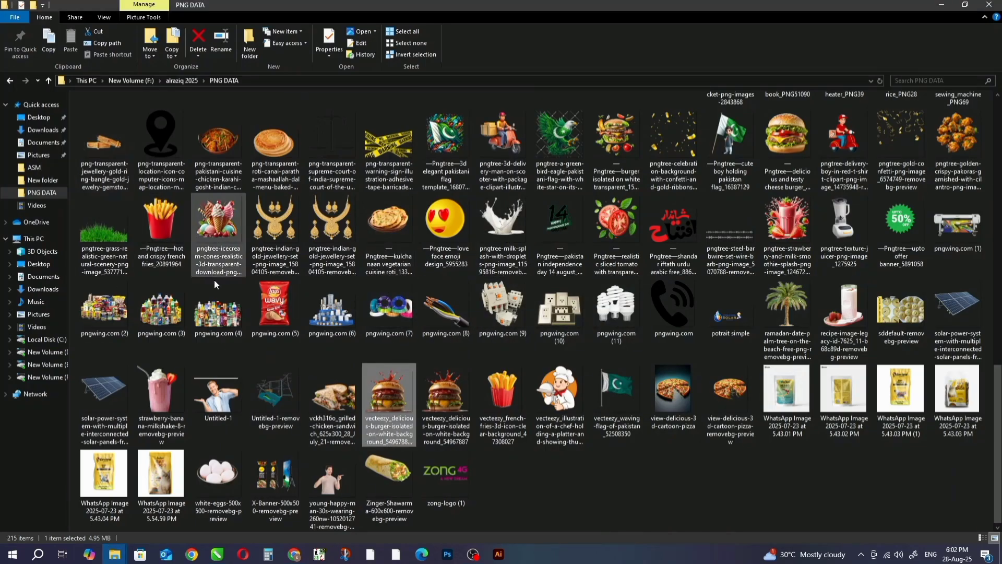
{"action": "key", "text": "alt+Tab"}
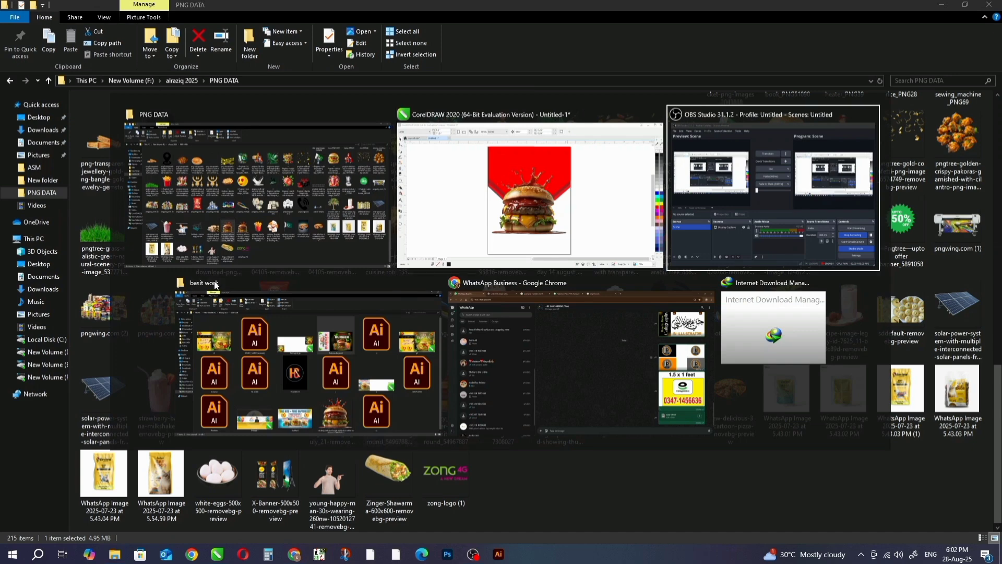
{"action": "left_click", "coordinate": [217, 292]}
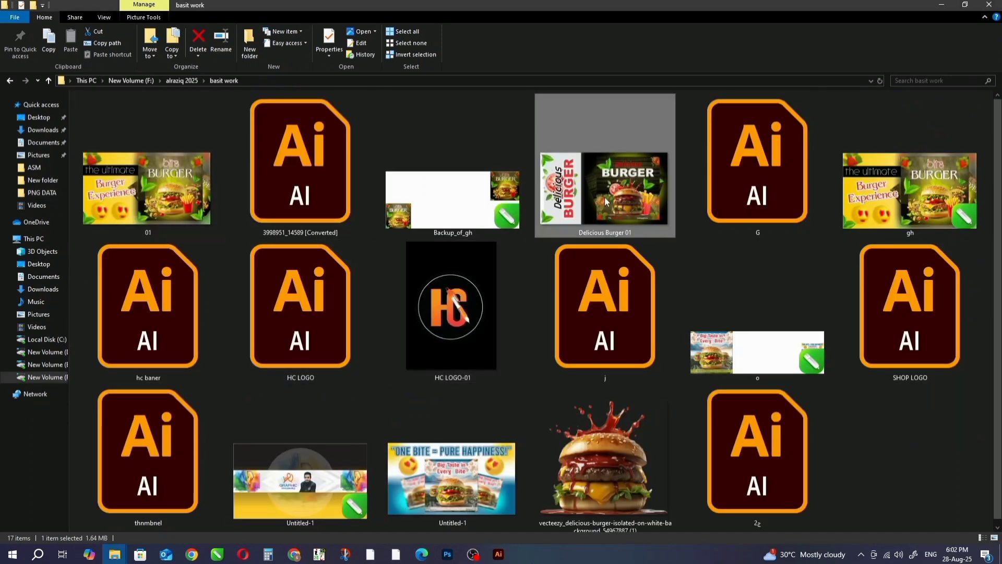
{"action": "left_click", "coordinate": [608, 232]}
{"action": "key", "text": "ctrl+c"}
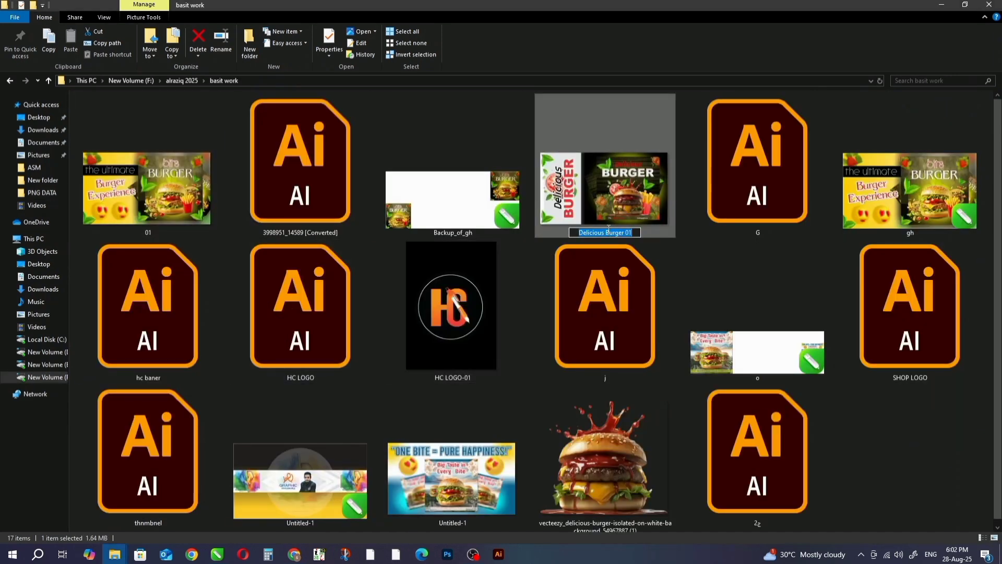
{"action": "key", "text": "alt+Tab"}
{"action": "key", "text": "alt+Tab"}
{"action": "key", "text": "alt+Tab"}
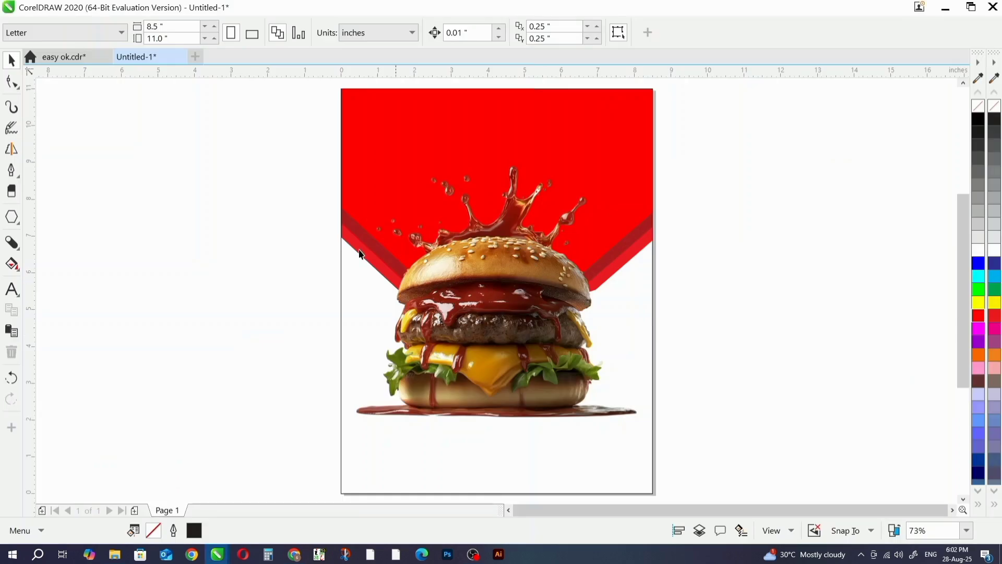
- Paste the copied name as artistic text beside the page and trim it to "Delicious"
{"action": "left_click", "coordinate": [12, 289]}
{"action": "left_click", "coordinate": [209, 219]}
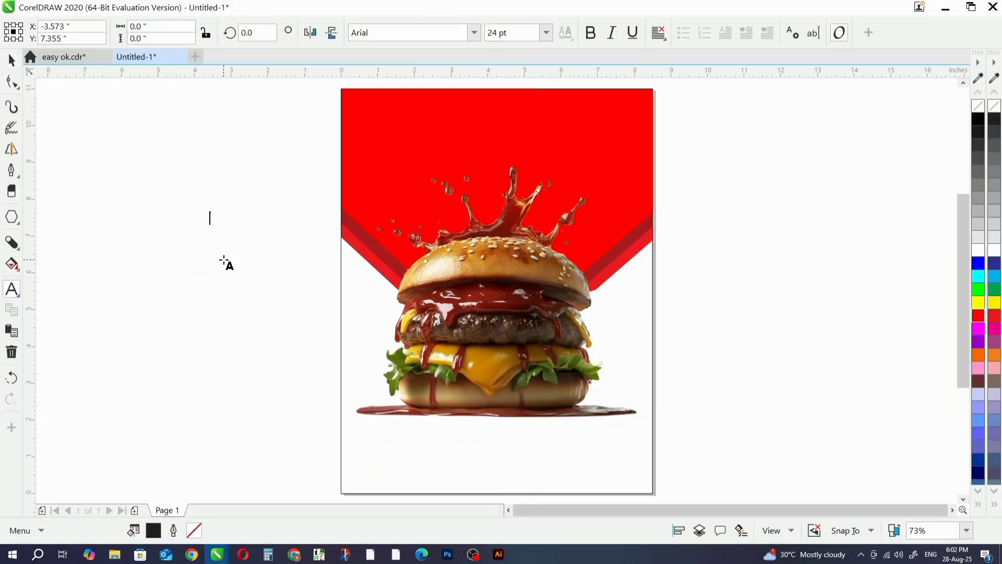
{"action": "key", "text": "ctrl+v"}
{"action": "scroll", "coordinate": [308, 216], "scroll_direction": "up", "scroll_amount": 4}
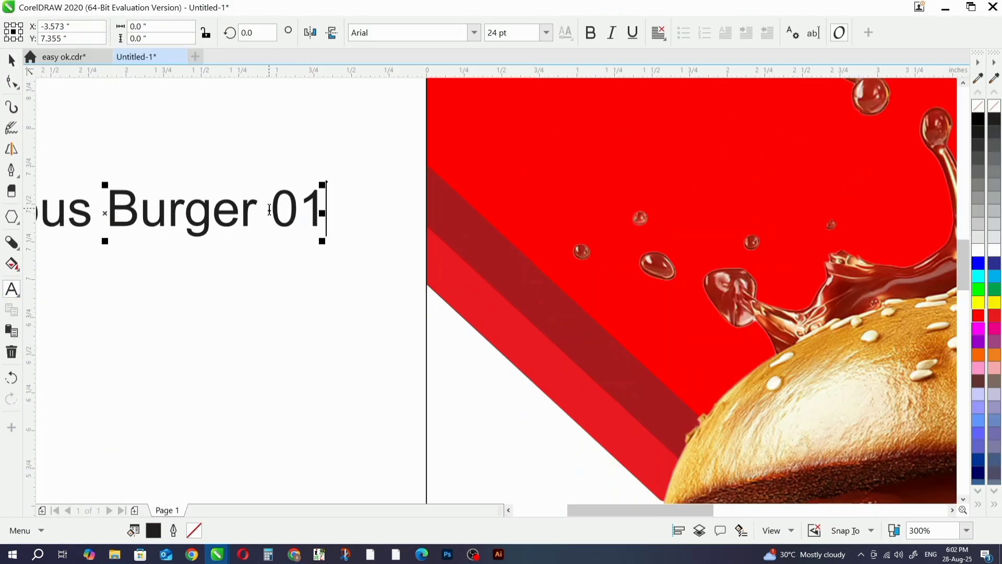
{"action": "left_click_drag", "start_coordinate": [272, 211], "coordinate": [360, 213]}
{"action": "key", "text": "BackSpace"}
{"action": "scroll", "coordinate": [382, 209], "scroll_direction": "down", "scroll_amount": 2}
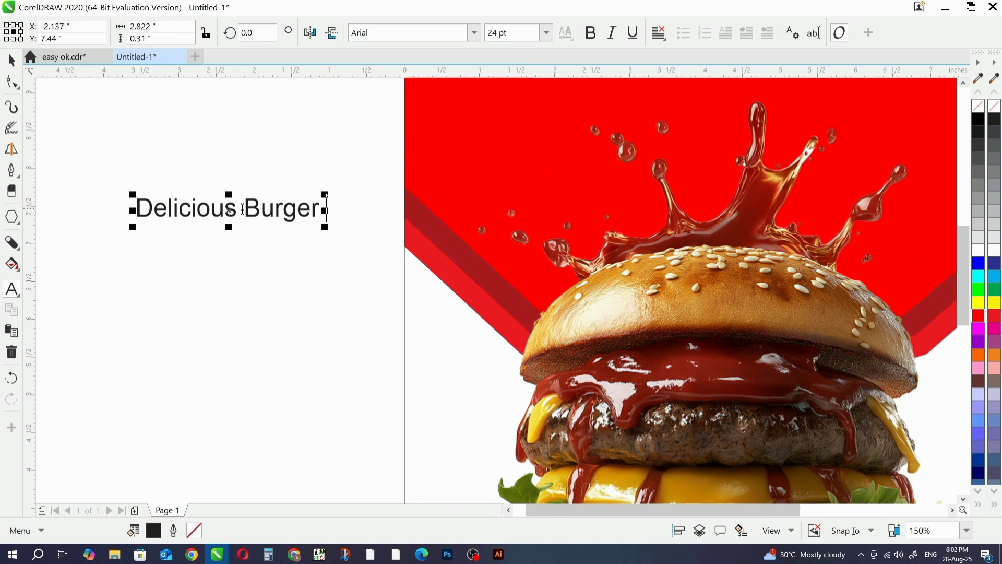
{"action": "left_click_drag", "start_coordinate": [243, 209], "coordinate": [365, 211]}
{"action": "key", "text": "BackSpace"}
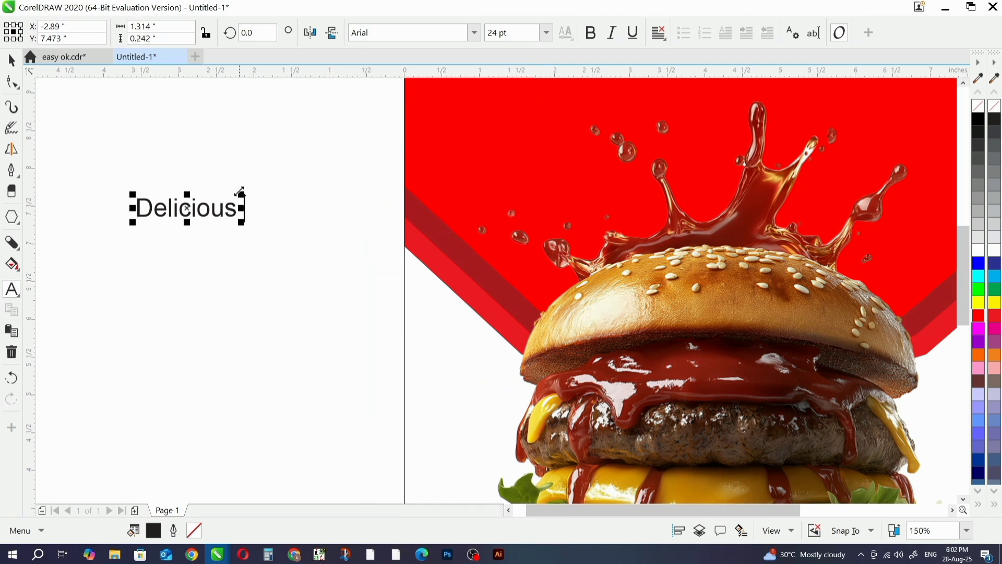
- Duplicate the "Delicious" text just below the original and replace the copy's wording with "Burger"
{"action": "left_click", "coordinate": [7, 62]}
{"action": "left_click_drag", "start_coordinate": [197, 210], "coordinate": [194, 242]}
{"action": "right_click", "coordinate": [194, 241]}
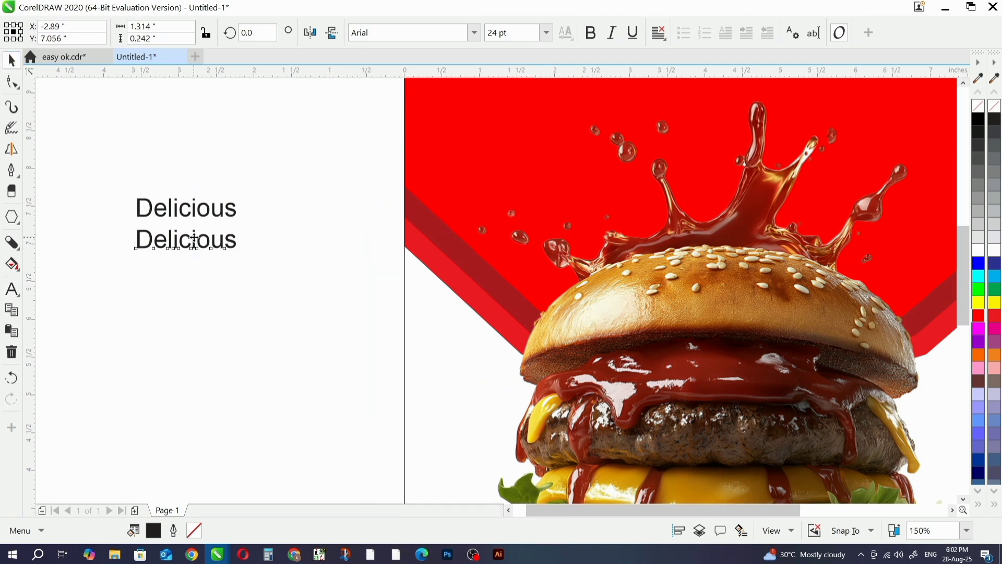
{"action": "double_click", "coordinate": [193, 239]}
{"action": "key", "text": "ctrl+a"}
{"action": "type", "text": "Burger"}
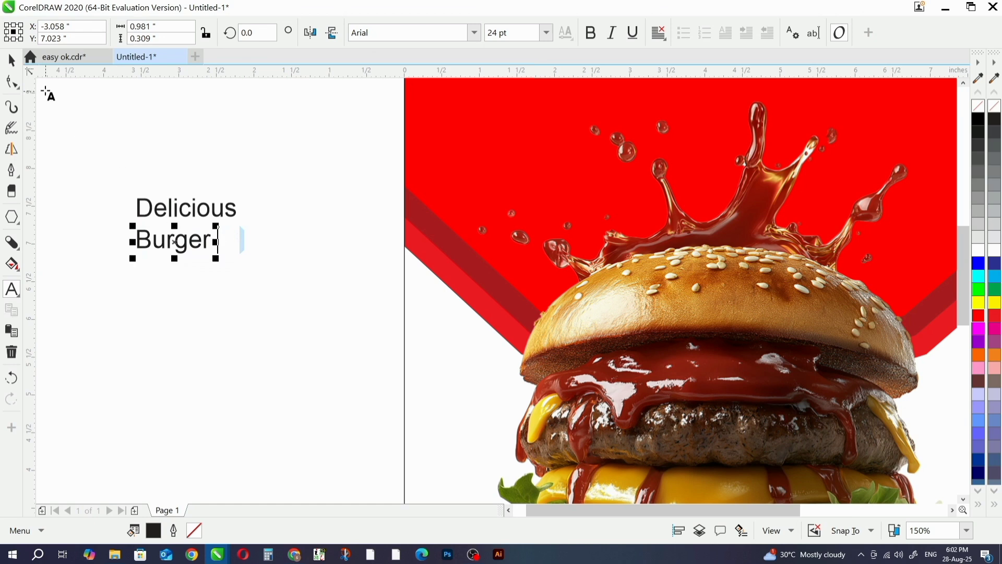
{"action": "left_click", "coordinate": [11, 60]}
- Set "Burger" in the AvantGarGotItcTEEDem font and "Delicious" in Californian FB
{"action": "left_click", "coordinate": [475, 32]}
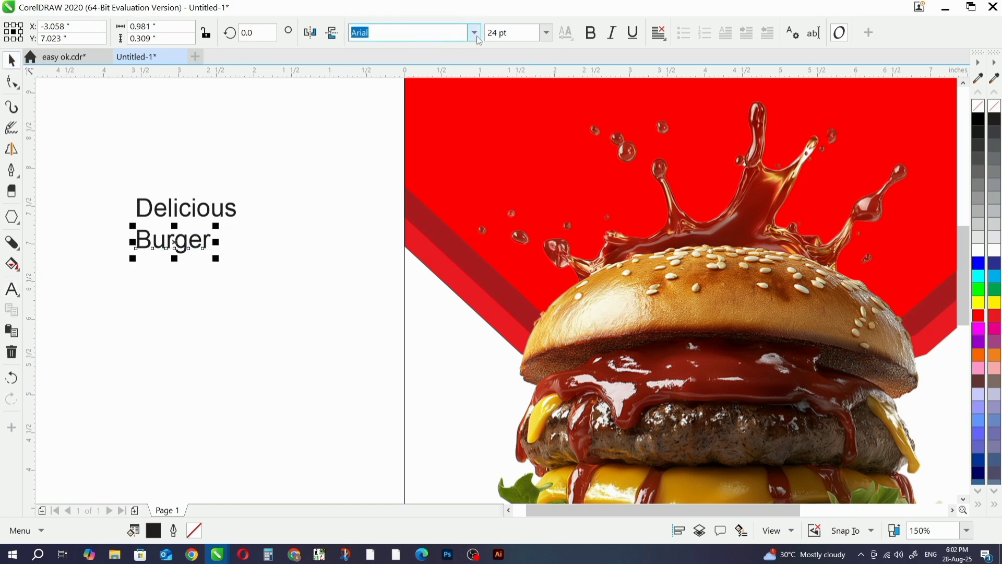
{"action": "left_click", "coordinate": [450, 97]}
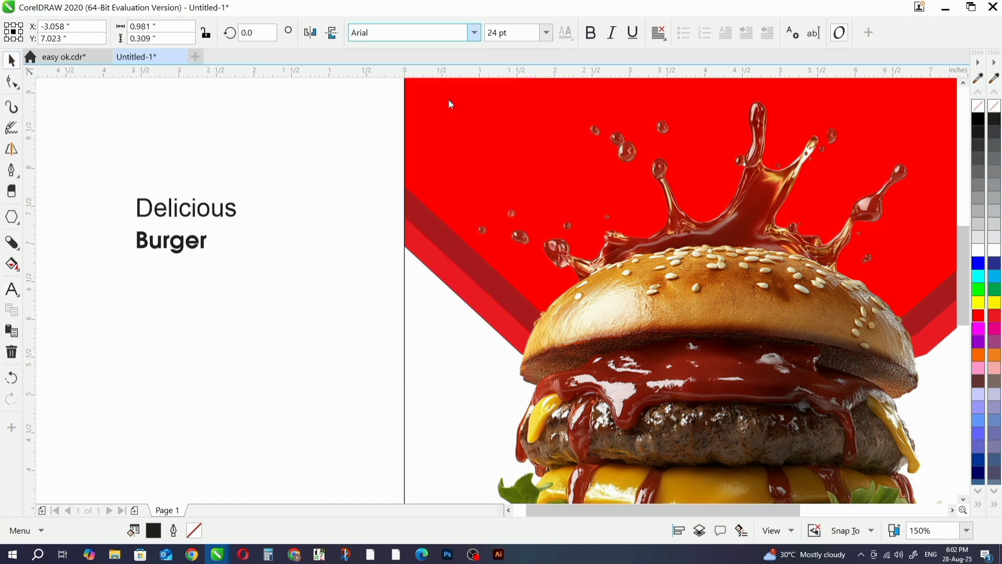
{"action": "left_click", "coordinate": [255, 208]}
{"action": "left_click", "coordinate": [235, 213]}
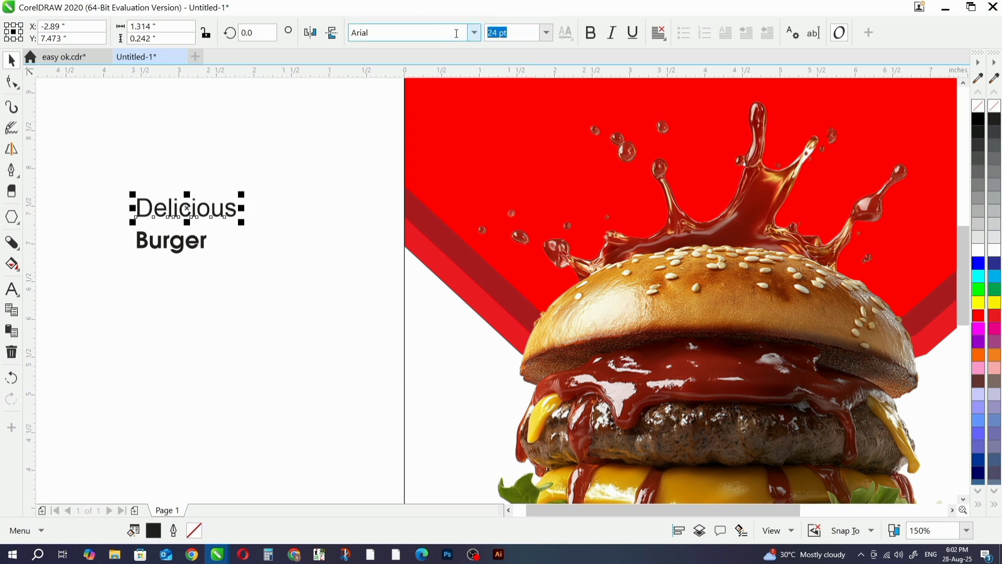
{"action": "left_click", "coordinate": [474, 33]}
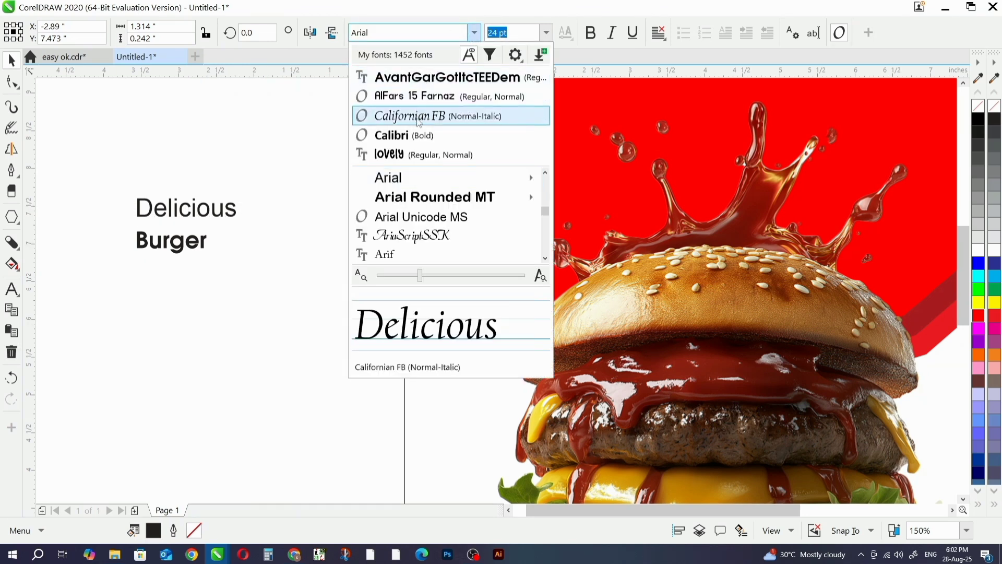
{"action": "left_click", "coordinate": [419, 116]}
- Enlarge "Burger" to about 72.5 pt and move both words onto the red area above the burger
{"action": "left_click", "coordinate": [204, 248]}
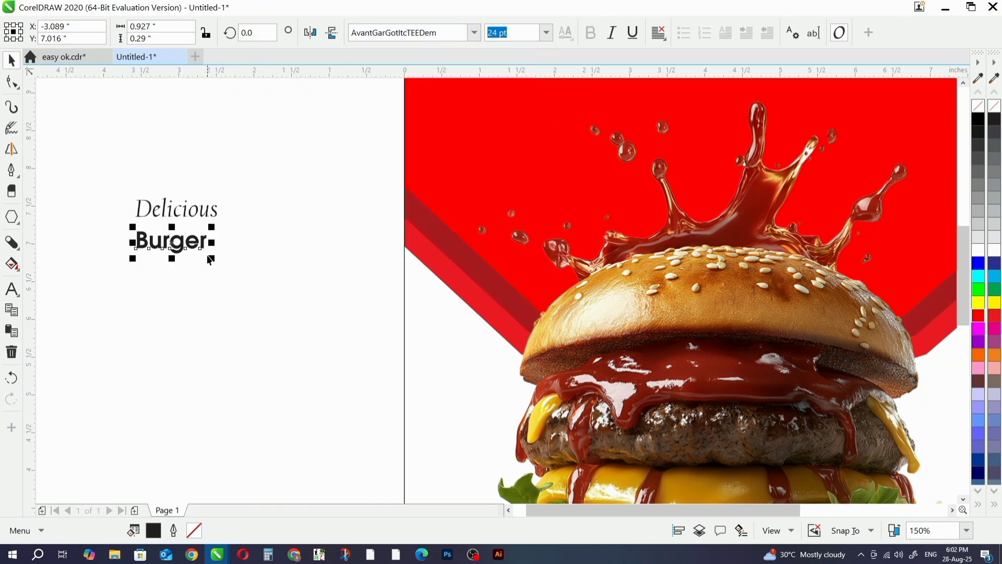
{"action": "left_click_drag", "start_coordinate": [213, 259], "coordinate": [283, 317]}
{"action": "scroll", "coordinate": [296, 215], "scroll_direction": "down", "scroll_amount": 2}
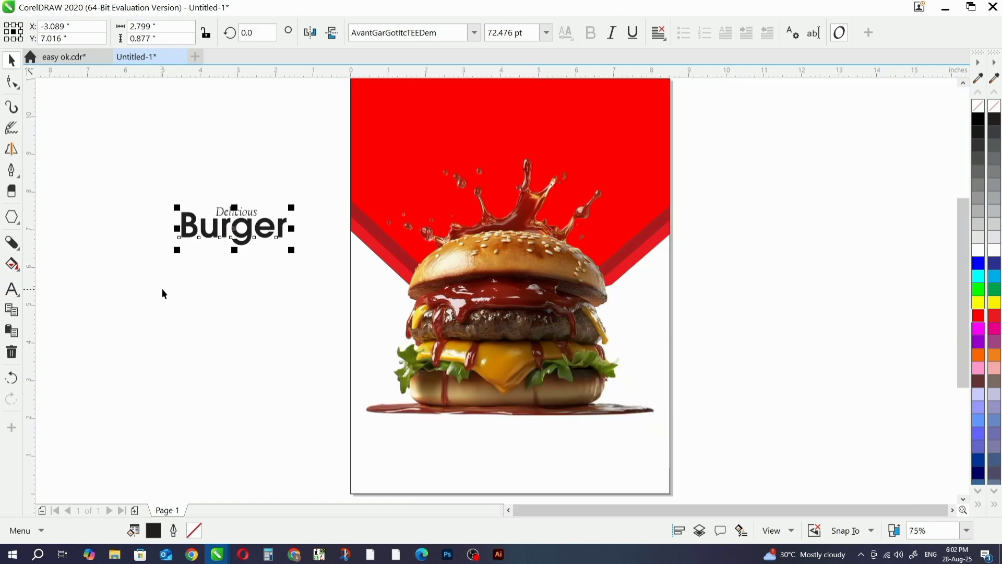
{"action": "left_click", "coordinate": [251, 217], "text": "shift"}
{"action": "scroll", "coordinate": [250, 217], "scroll_direction": "down", "scroll_amount": 2}
{"action": "left_click_drag", "start_coordinate": [251, 216], "coordinate": [371, 171]}
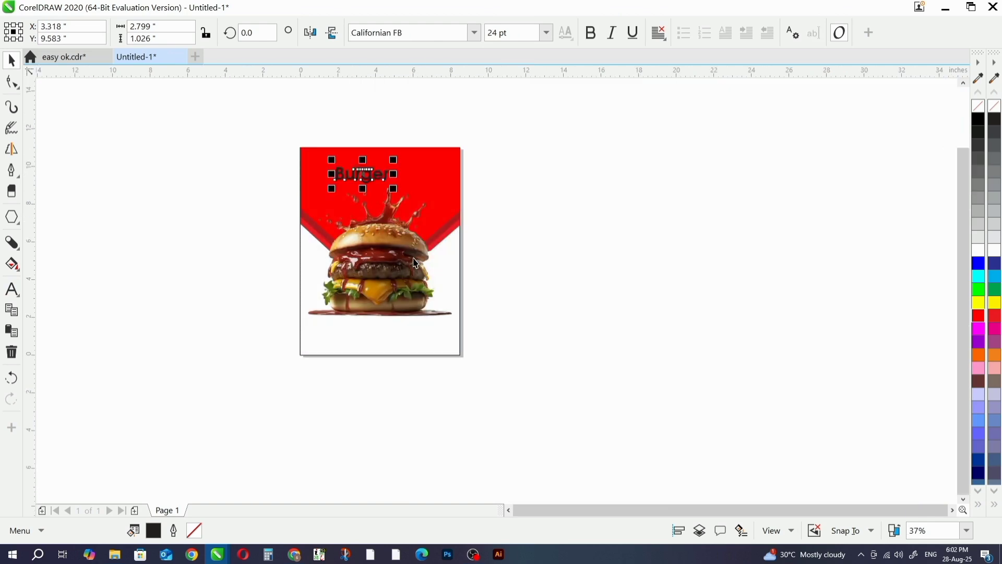
- Move the burger image slightly down to about Y 4.88 in, keeping it centred horizontally
{"action": "left_click", "coordinate": [388, 251]}
{"action": "left_click_drag", "start_coordinate": [387, 251], "coordinate": [387, 261]}
{"action": "scroll", "coordinate": [388, 248], "scroll_direction": "up", "scroll_amount": 2}
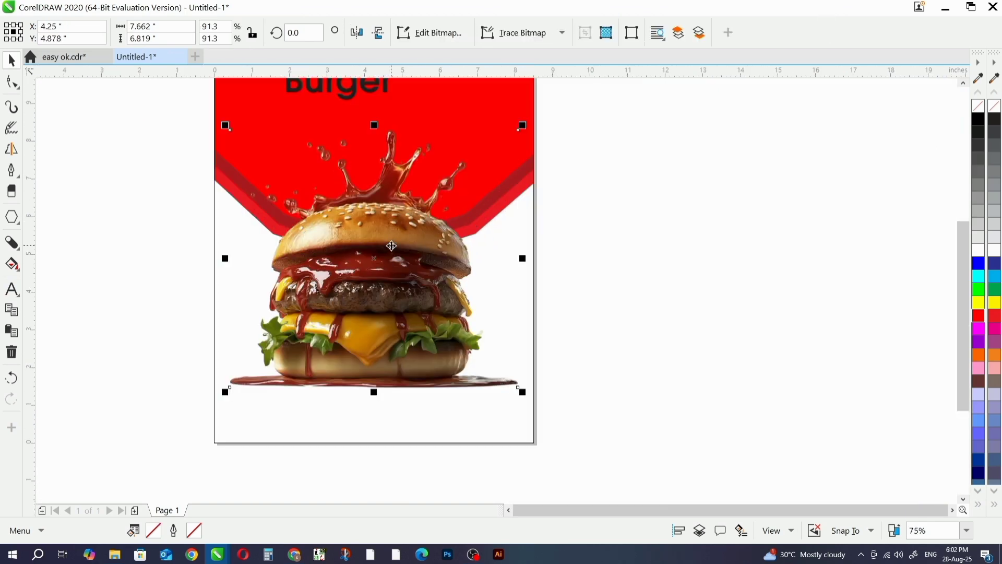
- Move "Delicious" and "Burger" together onto the middle of the red area, at about X 4.18 in, Y 9.29 in
{"action": "scroll", "coordinate": [400, 246], "scroll_direction": "down", "scroll_amount": 2}
{"action": "left_click", "coordinate": [596, 190]}
{"action": "scroll", "coordinate": [386, 156], "scroll_direction": "up", "scroll_amount": 2}
{"action": "left_click_drag", "start_coordinate": [146, 118], "coordinate": [460, 234]}
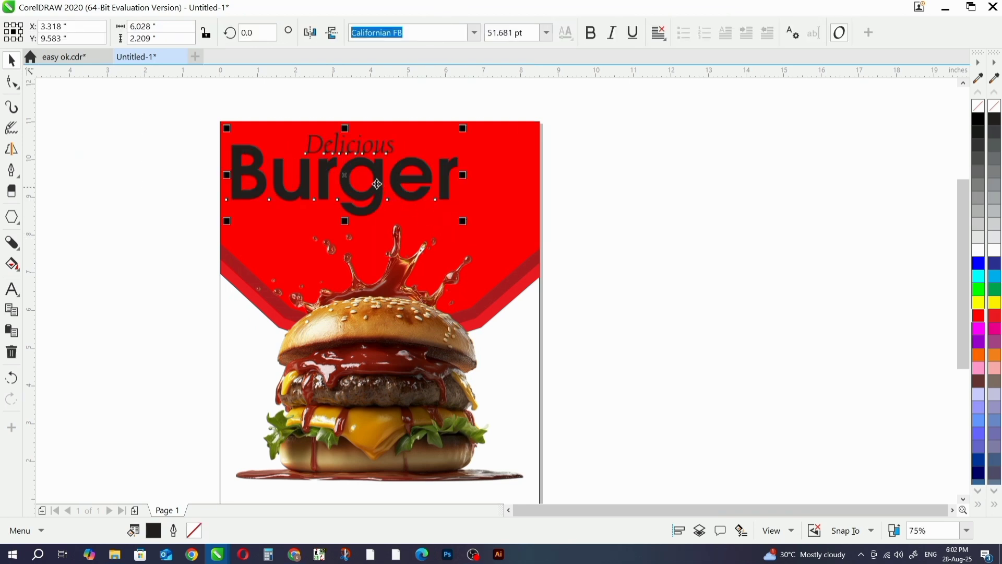
{"action": "left_click_drag", "start_coordinate": [376, 183], "coordinate": [411, 199]}
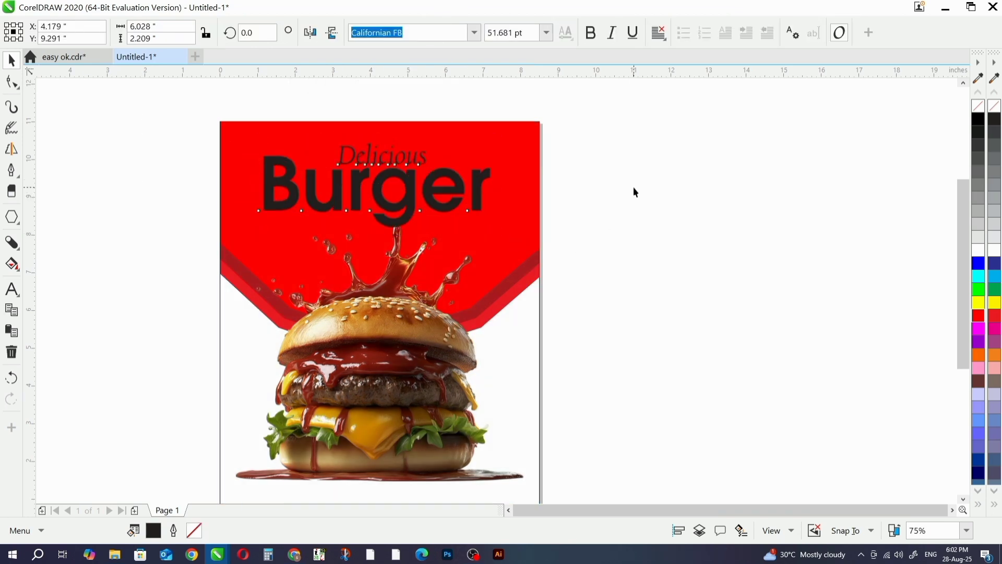
- Fill the "Delicious" text with yellow and the "Burger" text with white
{"action": "left_click", "coordinate": [633, 190]}
{"action": "left_click_drag", "start_coordinate": [321, 114], "coordinate": [493, 227]}
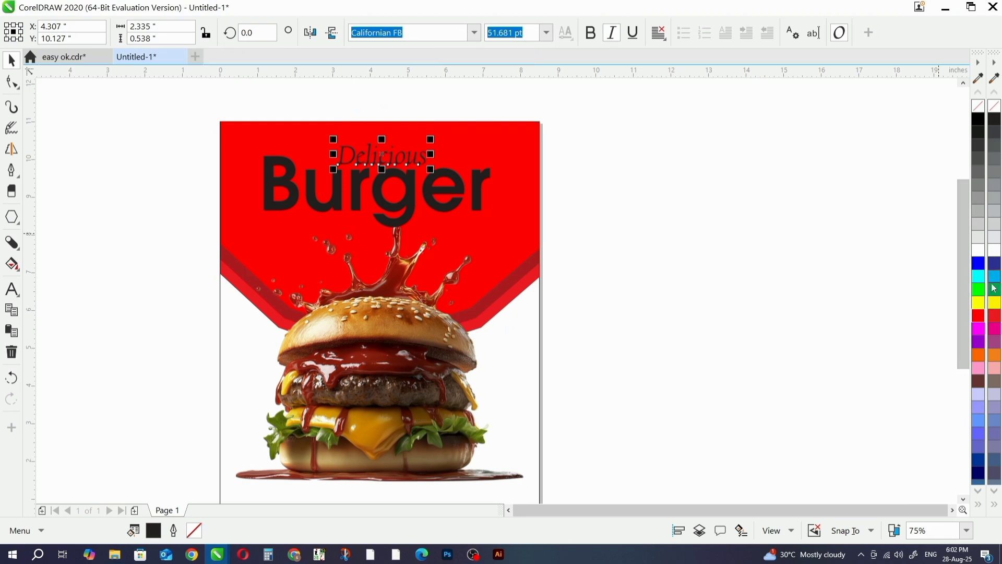
{"action": "left_click", "coordinate": [994, 302]}
{"action": "left_click", "coordinate": [477, 188]}
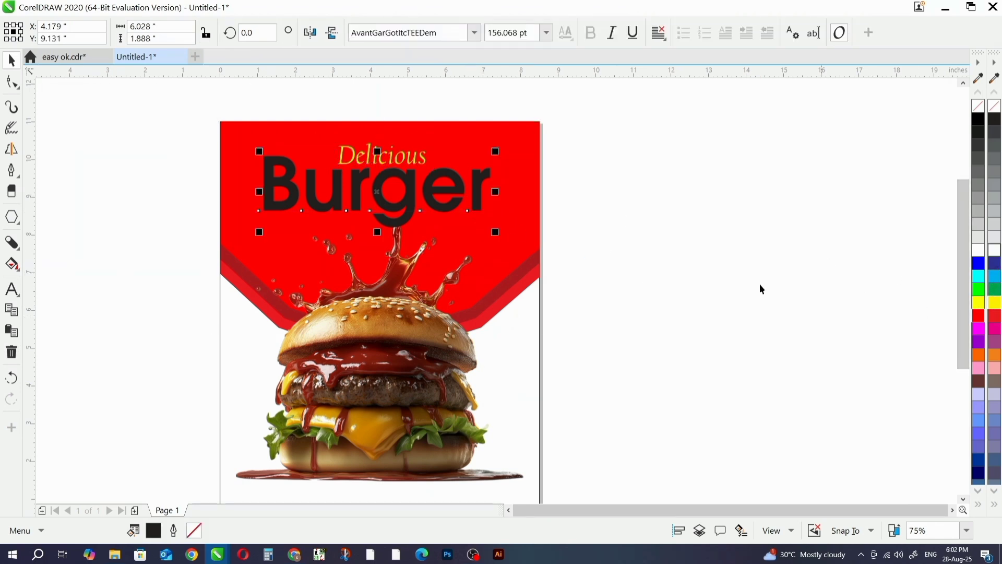
- Centre-align "Delicious" and "Burger" on the same vertical axis and group them as one title
{"action": "left_click_drag", "start_coordinate": [640, 116], "coordinate": [249, 263]}
{"action": "key", "text": "c"}
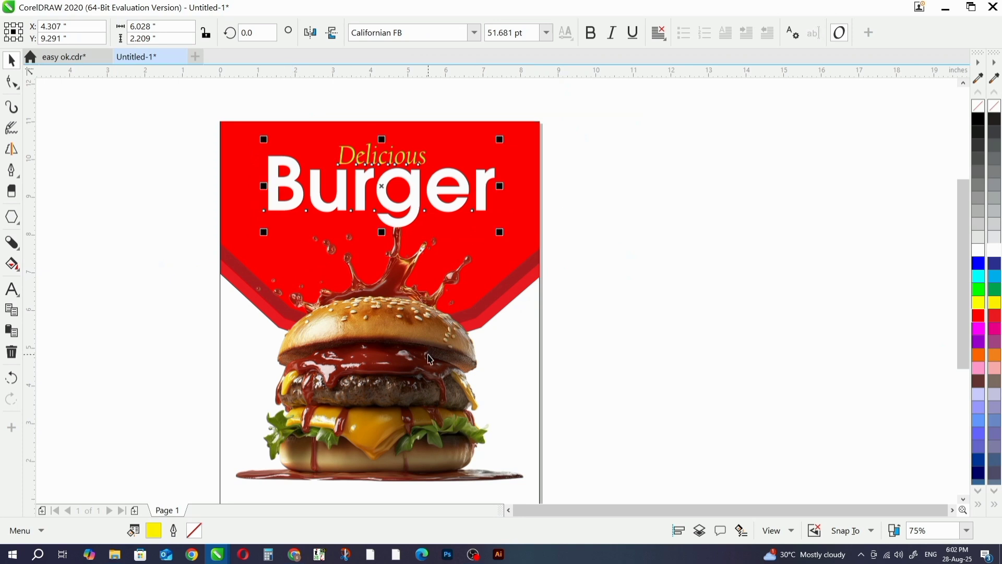
{"action": "key", "text": "ctrl+g"}
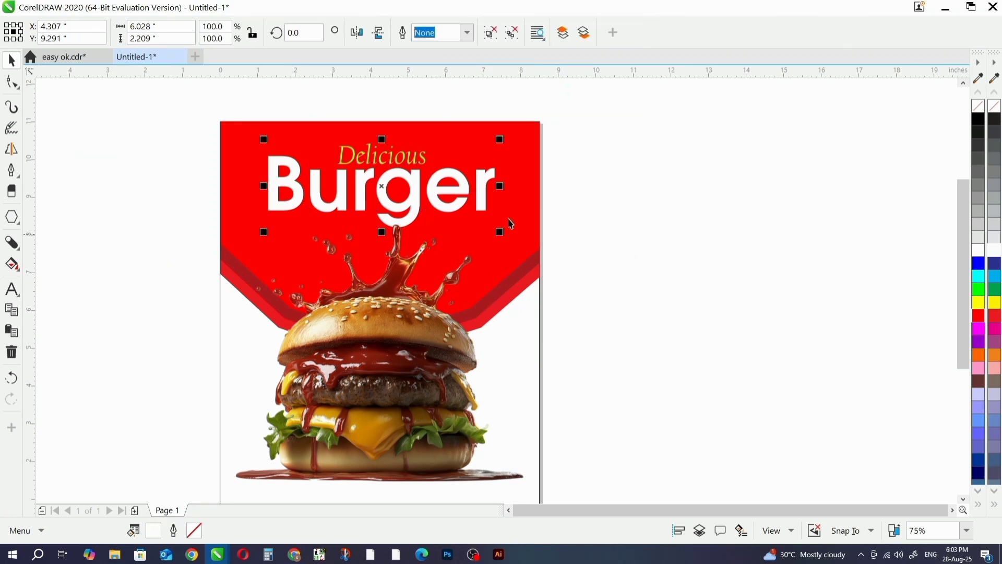
- Enlarge the title group proportionally about its centre to about 6.44 in wide
{"action": "scroll", "coordinate": [507, 228], "scroll_direction": "up", "scroll_amount": 2}
{"action": "left_click_drag", "start_coordinate": [489, 260], "coordinate": [502, 264]}
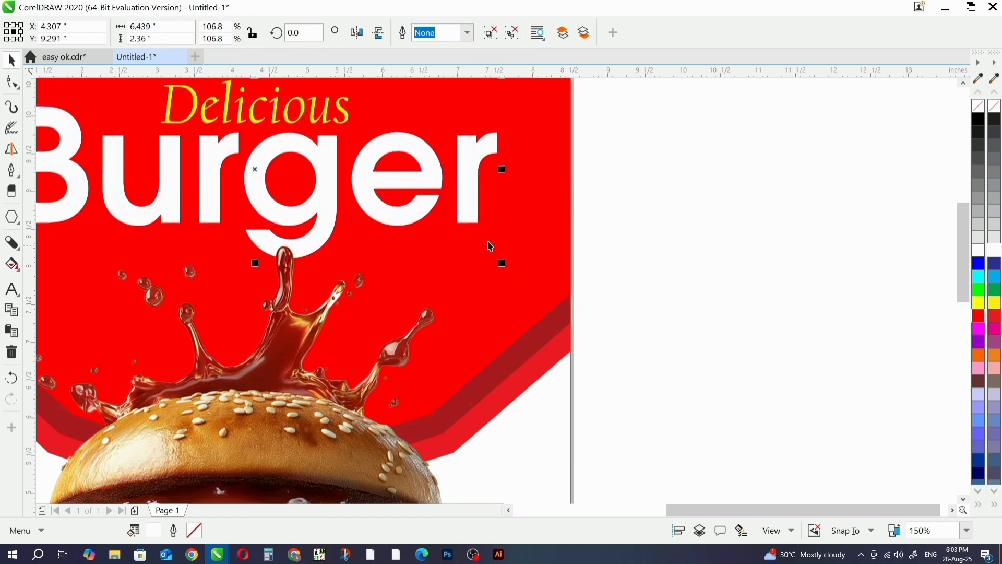
{"action": "scroll", "coordinate": [394, 219], "scroll_direction": "down", "scroll_amount": 2}
- Nudge the whole title group down toward the sauce splash, to about Y 9.01 in
{"action": "left_click", "coordinate": [377, 207], "text": "ctrl"}
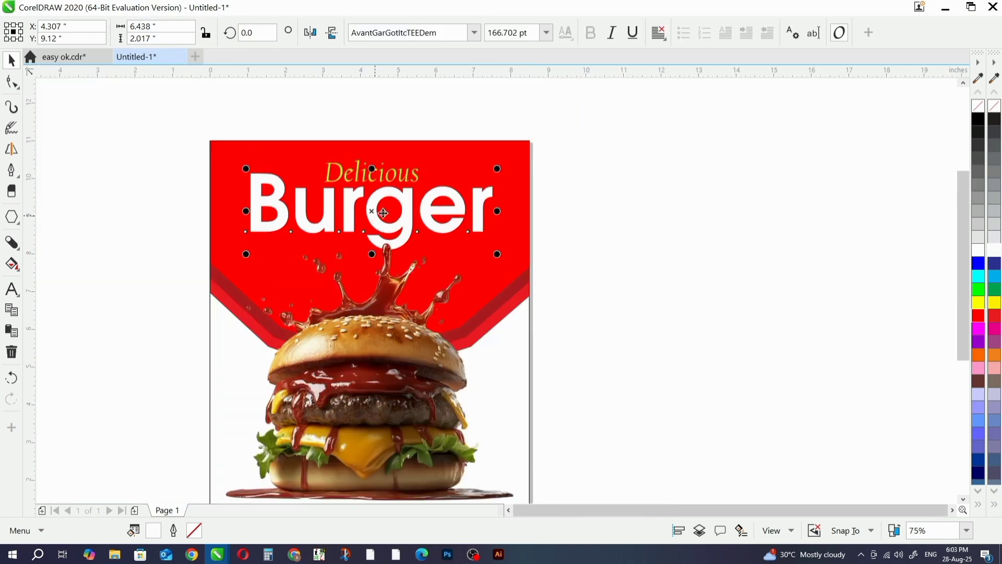
{"action": "left_click_drag", "start_coordinate": [580, 96], "coordinate": [150, 272]}
{"action": "key", "text": "Down"}
{"action": "key", "text": "Down"}
{"action": "key", "text": "Down"}
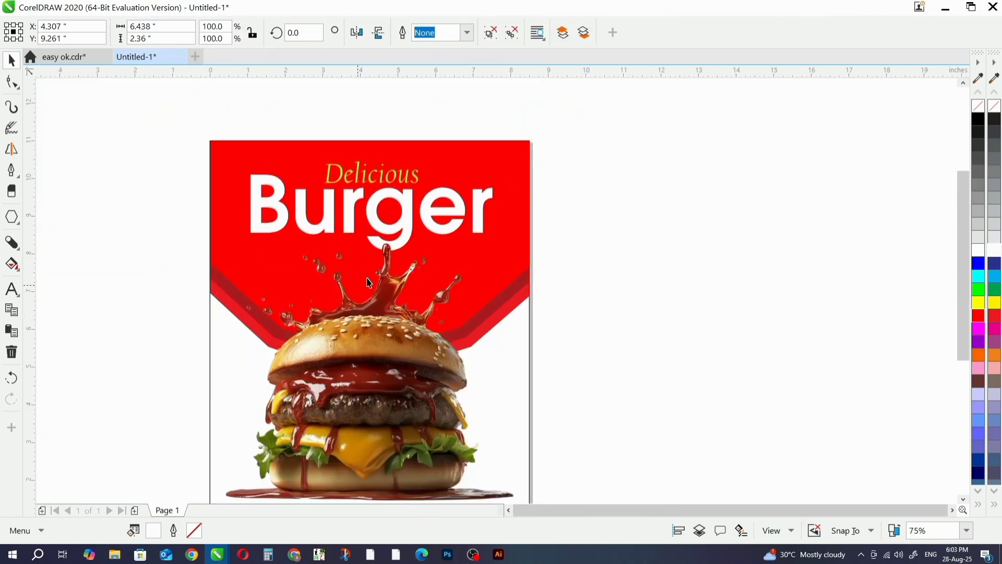
{"action": "key", "text": "Down"}
{"action": "scroll", "coordinate": [369, 282], "scroll_direction": "up", "scroll_amount": 2}
{"action": "scroll", "coordinate": [387, 246], "scroll_direction": "down", "scroll_amount": 2}
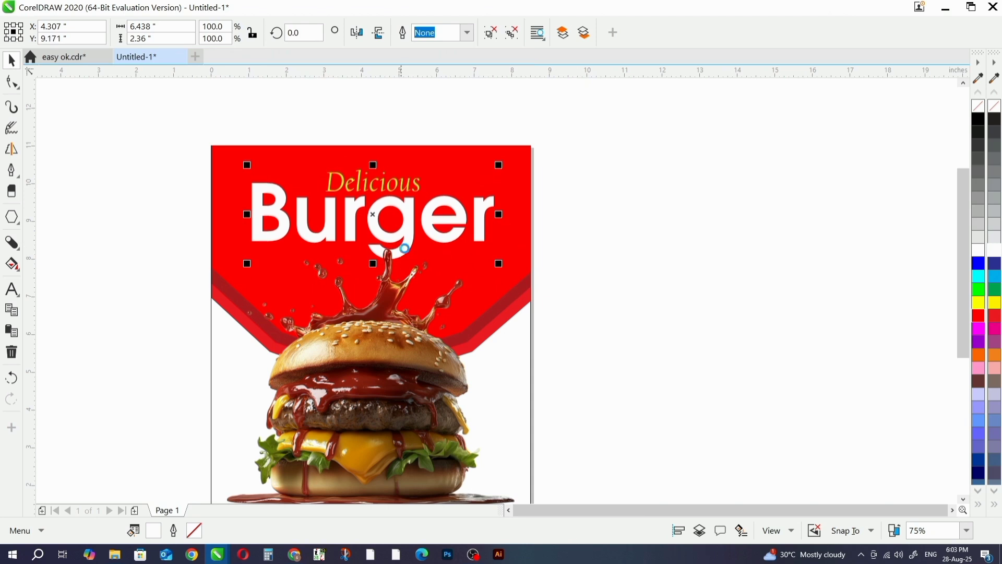
{"action": "key", "text": "Down"}
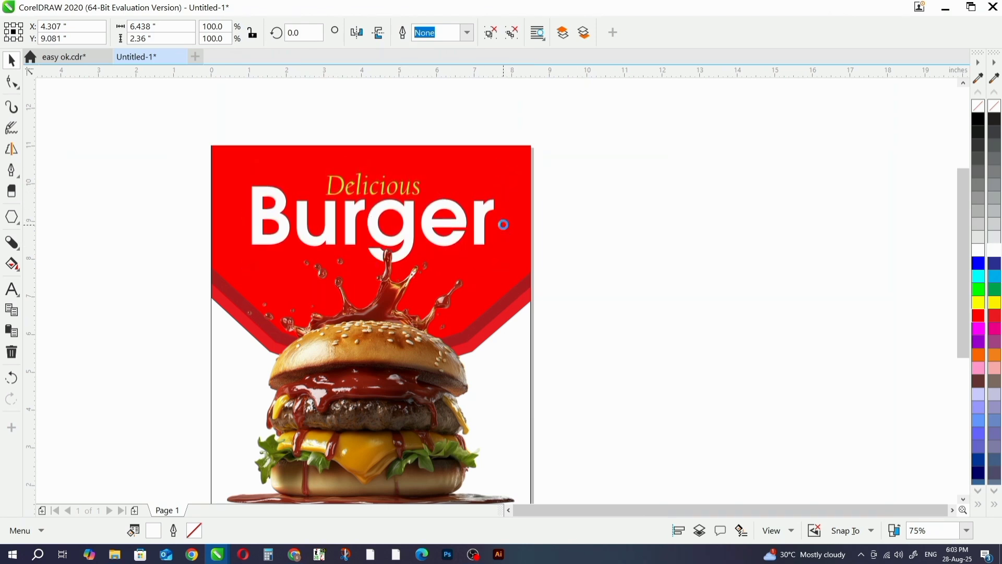
{"action": "key", "text": "Down"}
- Move the burger image straight up to about Y 5.28 in so the splash overlaps the title
{"action": "left_click", "coordinate": [345, 403]}
{"action": "left_click_drag", "start_coordinate": [349, 401], "coordinate": [348, 391]}
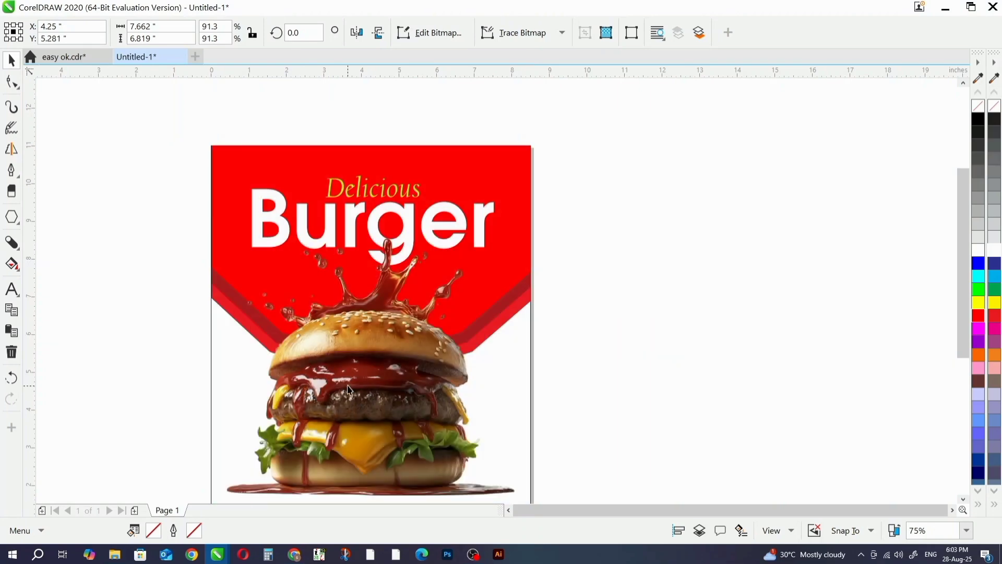
{"action": "key", "text": "Escape"}
- Scale the title group up slightly about its centre to about 6.58 in wide
{"action": "scroll", "coordinate": [522, 215], "scroll_direction": "down", "scroll_amount": 2}
{"action": "left_click", "coordinate": [488, 206]}
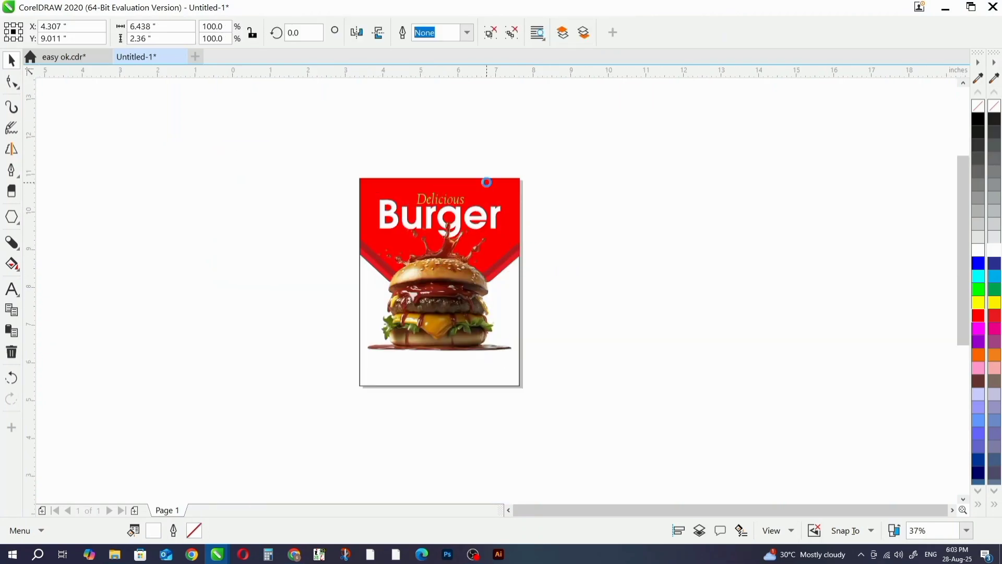
{"action": "scroll", "coordinate": [506, 192], "scroll_direction": "up", "scroll_amount": 4}
{"action": "left_click_drag", "start_coordinate": [521, 185], "coordinate": [530, 189]}
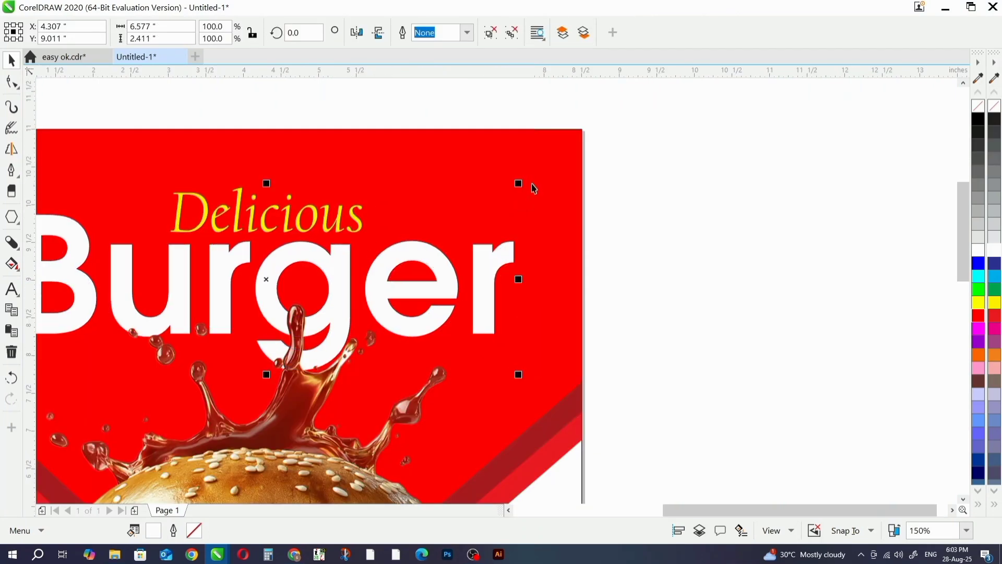
{"action": "scroll", "coordinate": [530, 189], "scroll_direction": "down", "scroll_amount": 2}
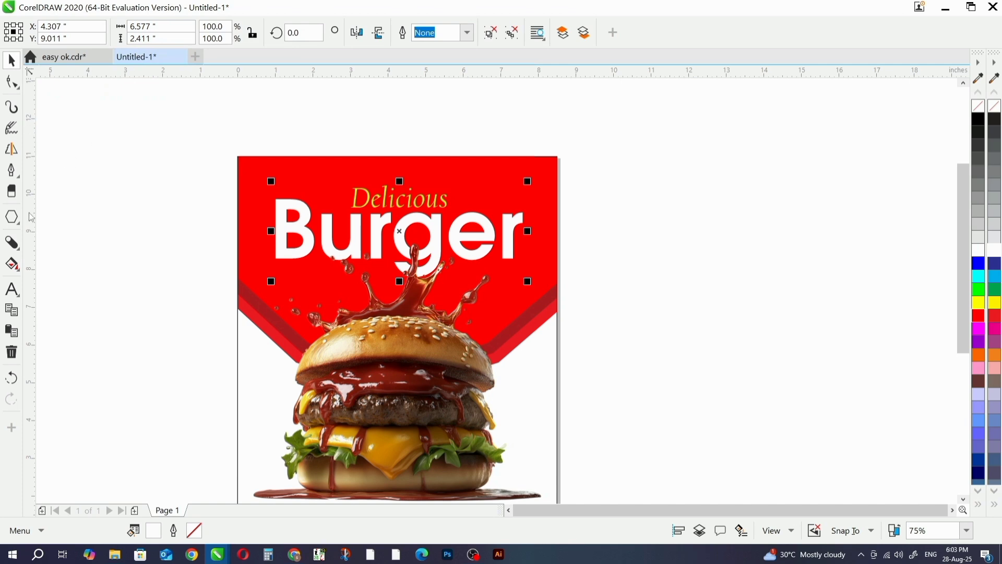
- Add a Multiply shadow running horizontally across the title group from left to right, with opacity 50 and feathering 15
{"action": "left_click", "coordinate": [20, 272]}
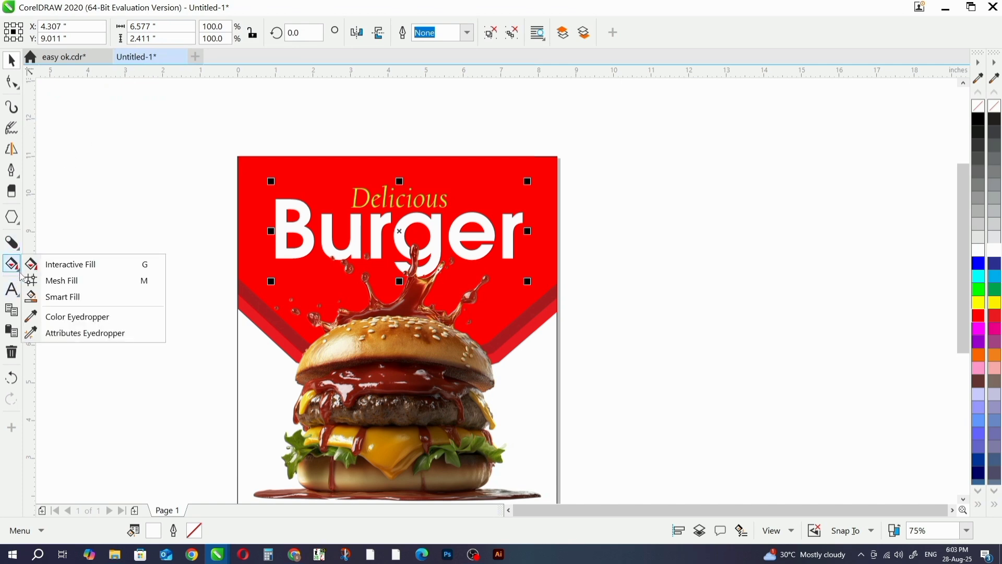
{"action": "left_click", "coordinate": [21, 246]}
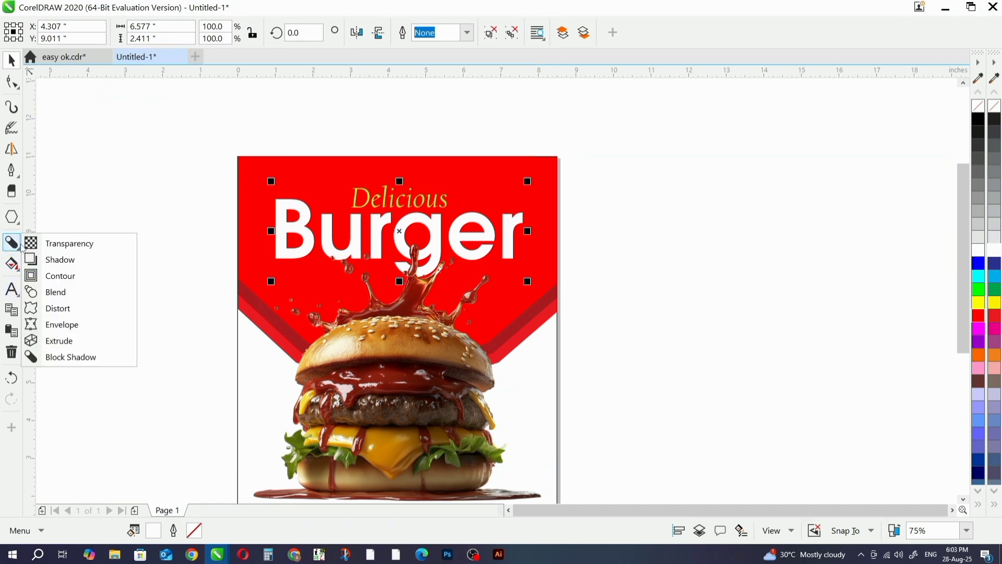
{"action": "left_click", "coordinate": [60, 260]}
{"action": "left_click_drag", "start_coordinate": [282, 232], "coordinate": [524, 232]}
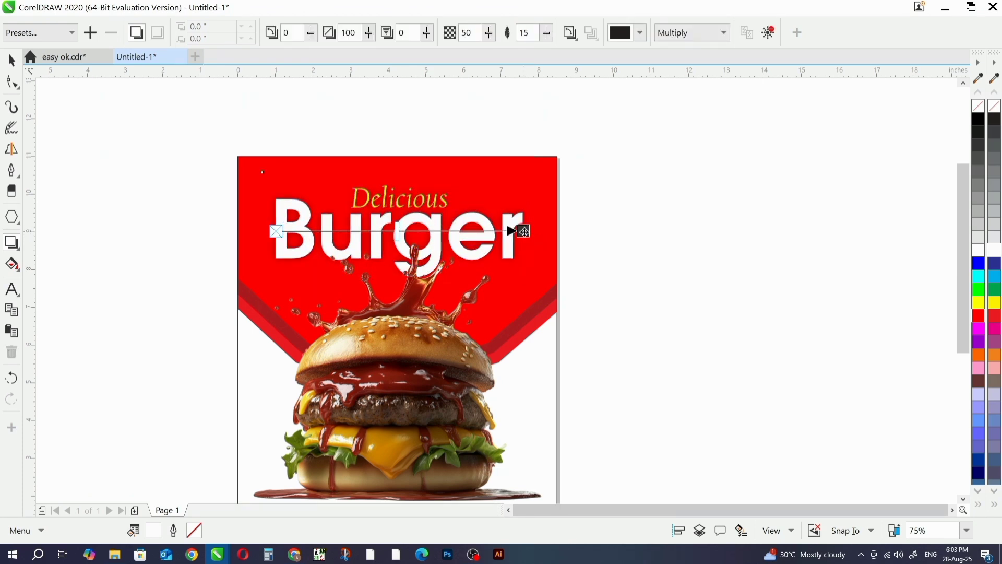
{"action": "left_click", "coordinate": [12, 60]}
{"action": "key", "text": "shift+F4"}
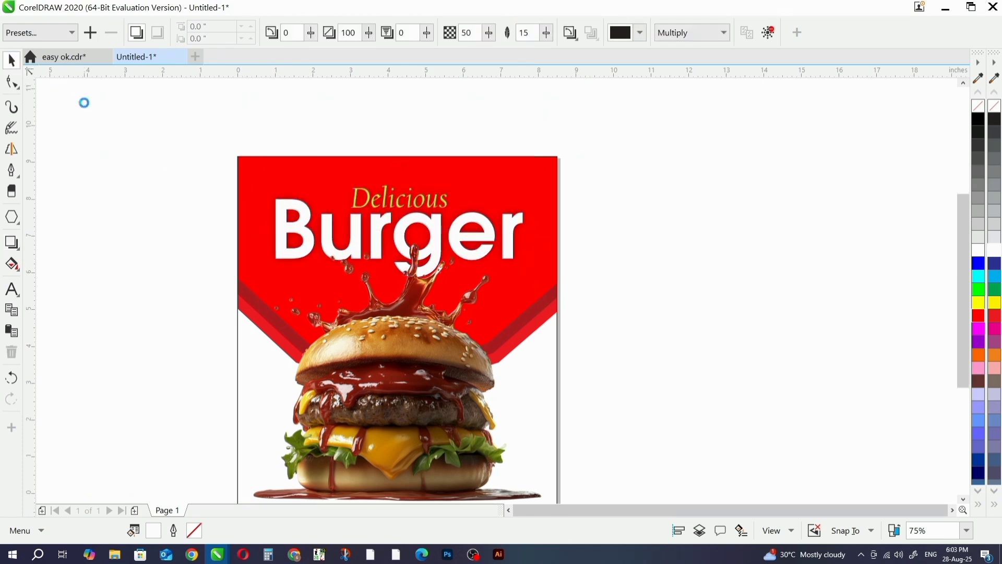
{"action": "left_click", "coordinate": [127, 166]}
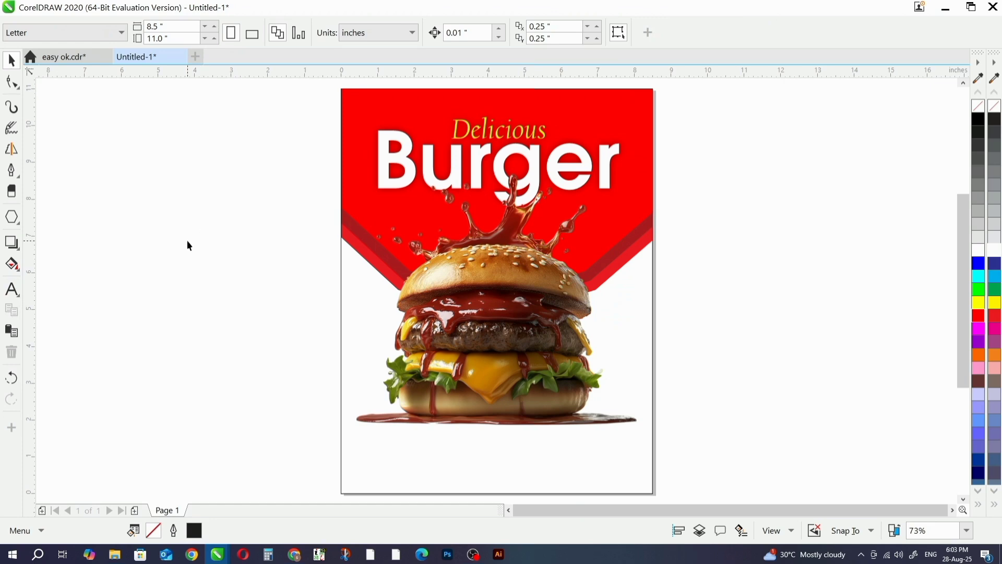
- Switch to the web browser and search Google Images for "FOOD BACKGRWOND"
{"action": "key", "text": "alt+Tab"}
{"action": "key", "text": "alt+Tab"}
{"action": "key", "text": "alt+Tab"}
{"action": "key", "text": "alt+Tab"}
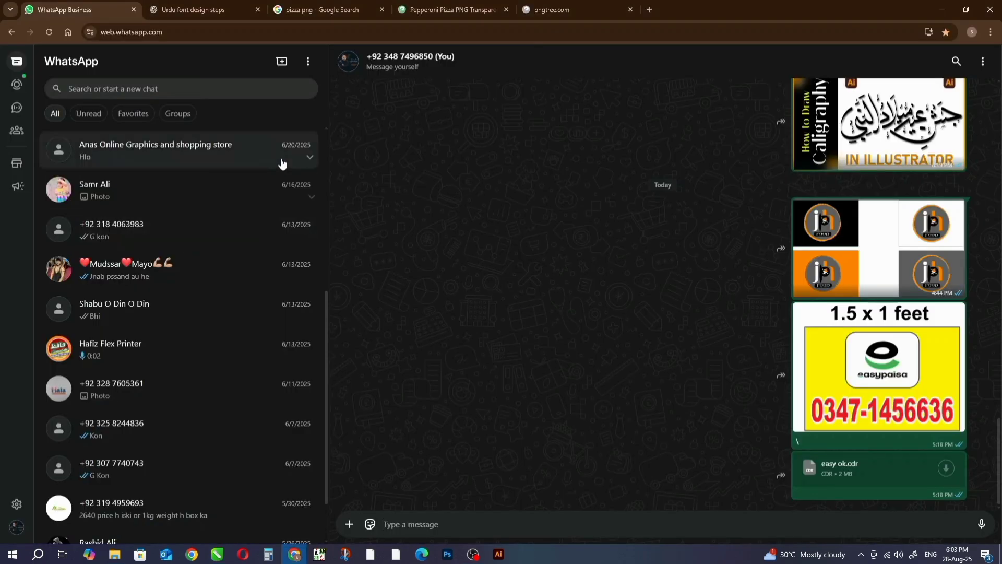
{"action": "left_click", "coordinate": [429, 7]}
{"action": "left_click", "coordinate": [306, 4]}
{"action": "left_click", "coordinate": [210, 3]}
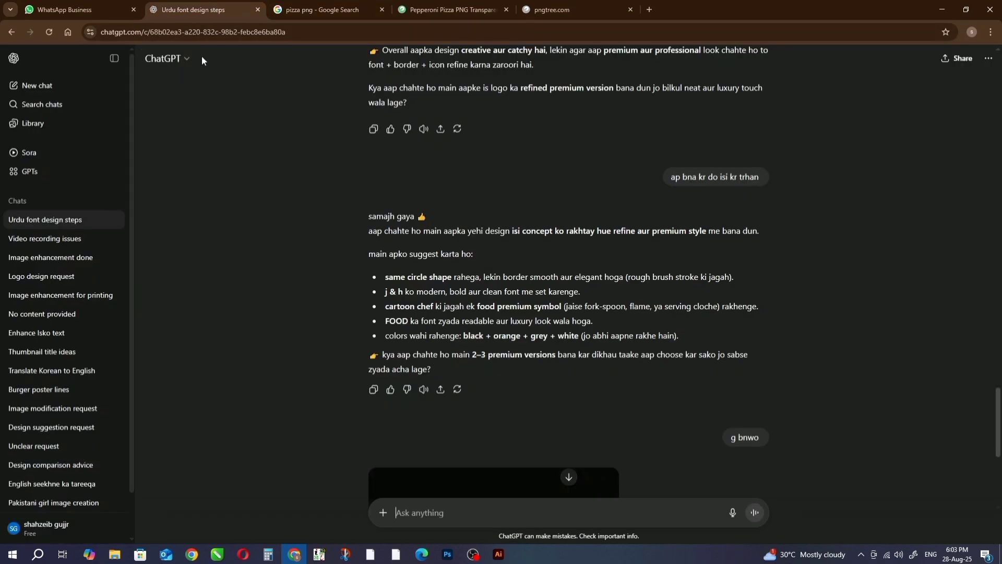
{"action": "left_click", "coordinate": [291, 4]}
{"action": "left_click_drag", "start_coordinate": [253, 71], "coordinate": [2, 116]}
{"action": "key", "text": "BackSpace"}
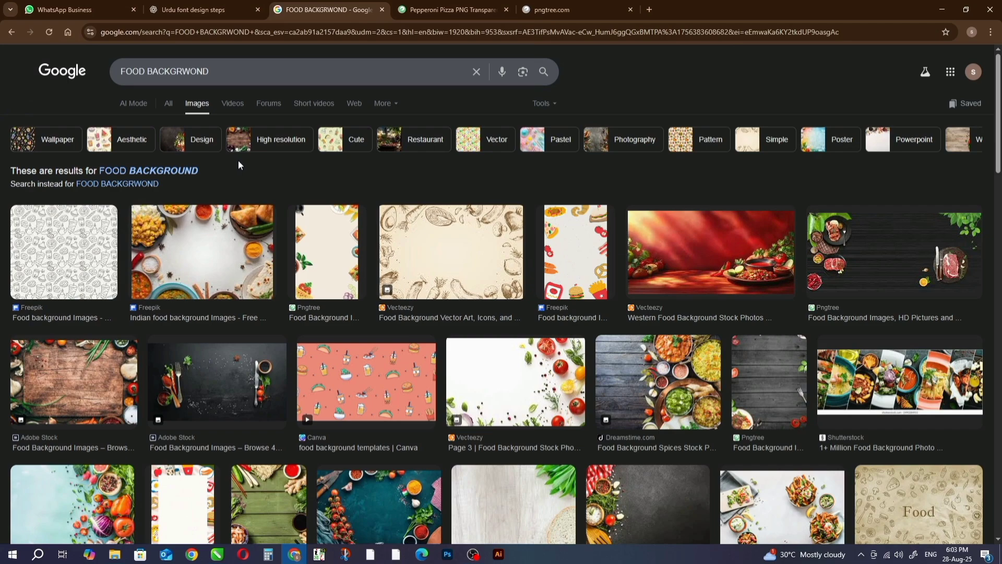
- Find the white iStock pattern with outlined restaurant food and utensil doodles in the image results and copy the image
{"action": "scroll", "coordinate": [362, 191], "scroll_direction": "down", "scroll_amount": 1}
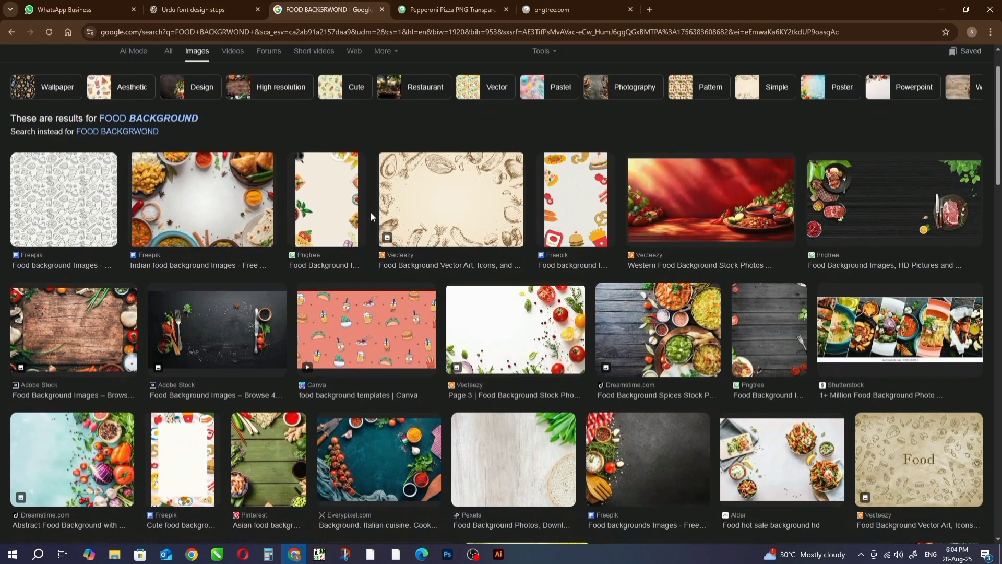
{"action": "scroll", "coordinate": [371, 212], "scroll_direction": "down", "scroll_amount": 3}
{"action": "scroll", "coordinate": [368, 229], "scroll_direction": "down", "scroll_amount": 3}
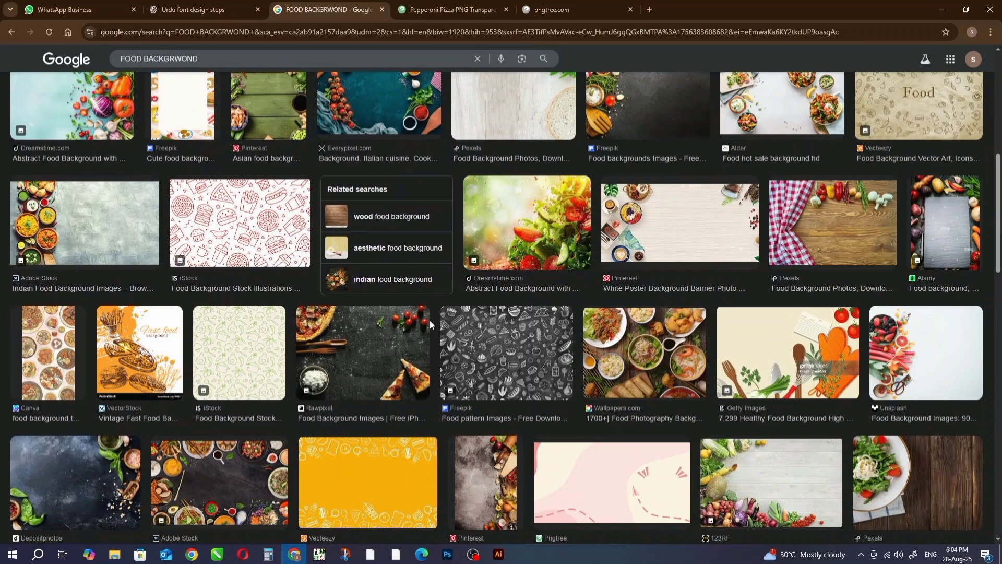
{"action": "scroll", "coordinate": [269, 284], "scroll_direction": "up", "scroll_amount": 8}
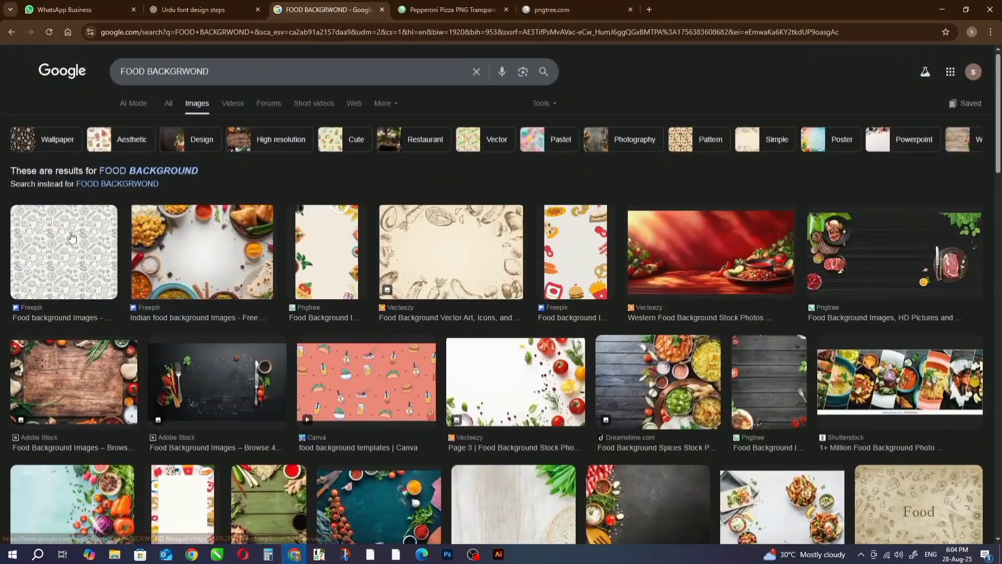
{"action": "left_click", "coordinate": [71, 237]}
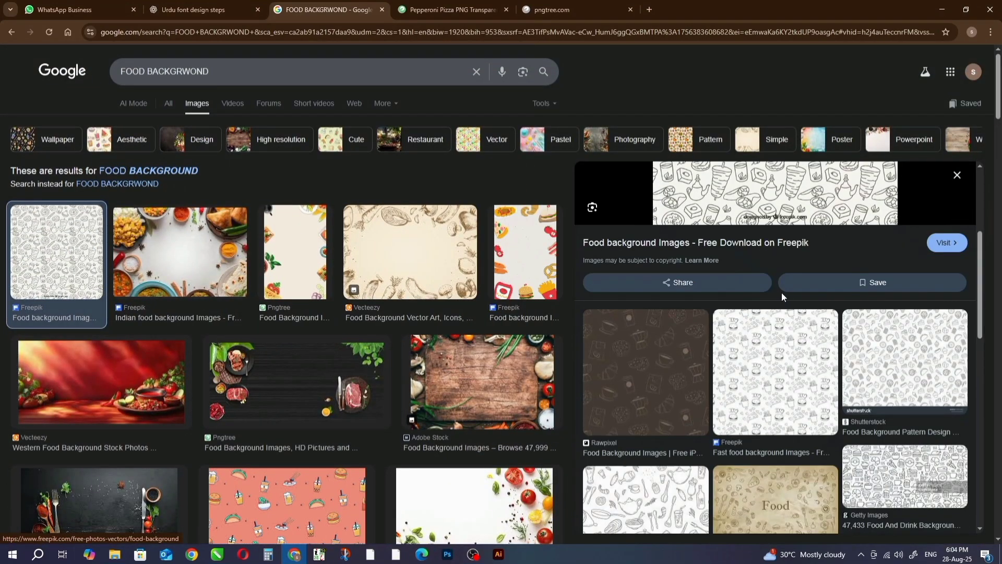
{"action": "scroll", "coordinate": [782, 297], "scroll_direction": "down", "scroll_amount": 1}
{"action": "scroll", "coordinate": [783, 298], "scroll_direction": "down", "scroll_amount": 2}
{"action": "left_click", "coordinate": [681, 354]}
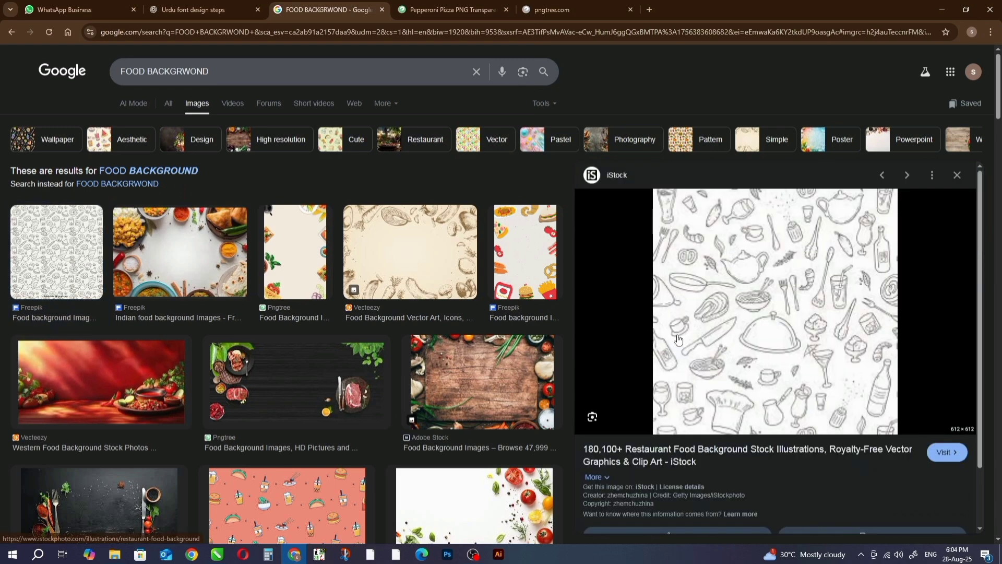
{"action": "right_click", "coordinate": [790, 281]}
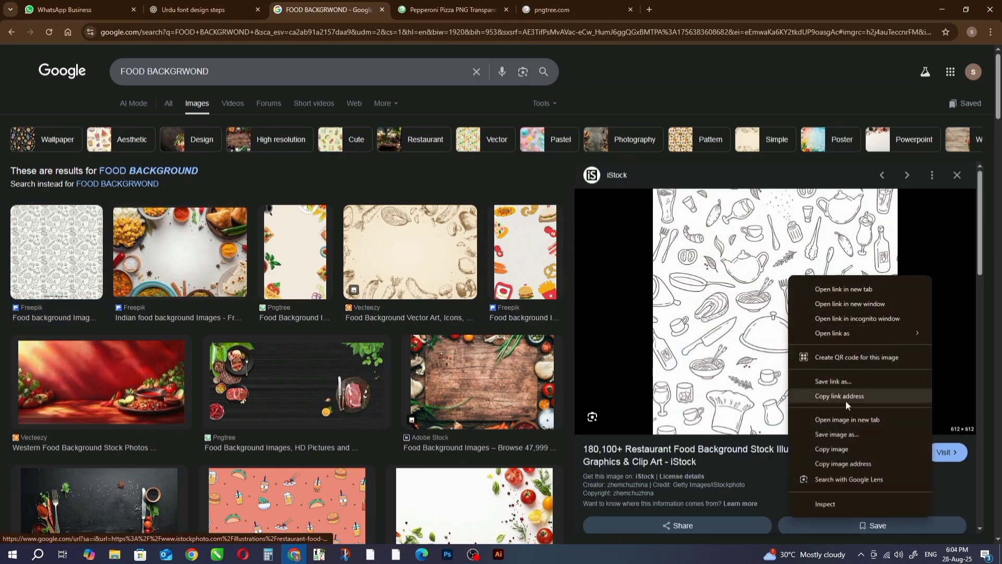
{"action": "left_click", "coordinate": [838, 446]}
- Switch back to CorelDRAW, paste the doodle pattern and place it over the lower page at X 4.25 in, about Y 3.86 in
{"action": "key", "text": "alt+Tab"}
{"action": "scroll", "coordinate": [500, 238], "scroll_direction": "down", "scroll_amount": 2}
{"action": "scroll", "coordinate": [500, 238], "scroll_direction": "down", "scroll_amount": 1}
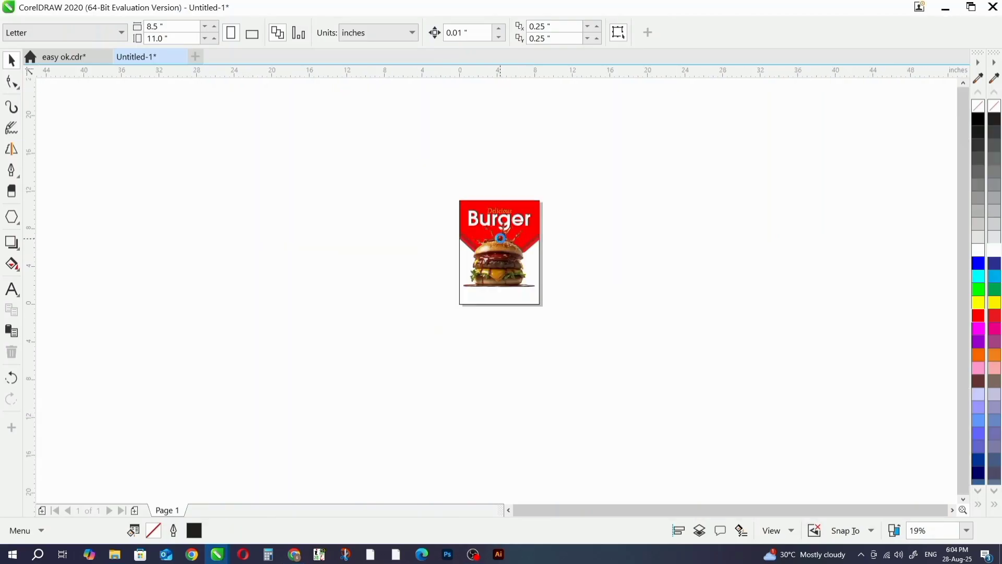
{"action": "key", "text": "ctrl+v"}
{"action": "mouse_move", "coordinate": [515, 256]}
{"action": "left_mouse_down"}
{"action": "mouse_move", "coordinate": [514, 272]}
{"action": "mouse_move", "coordinate": [530, 266]}
{"action": "left_mouse_up"}
{"action": "scroll", "coordinate": [515, 271], "scroll_direction": "up", "scroll_amount": 1}
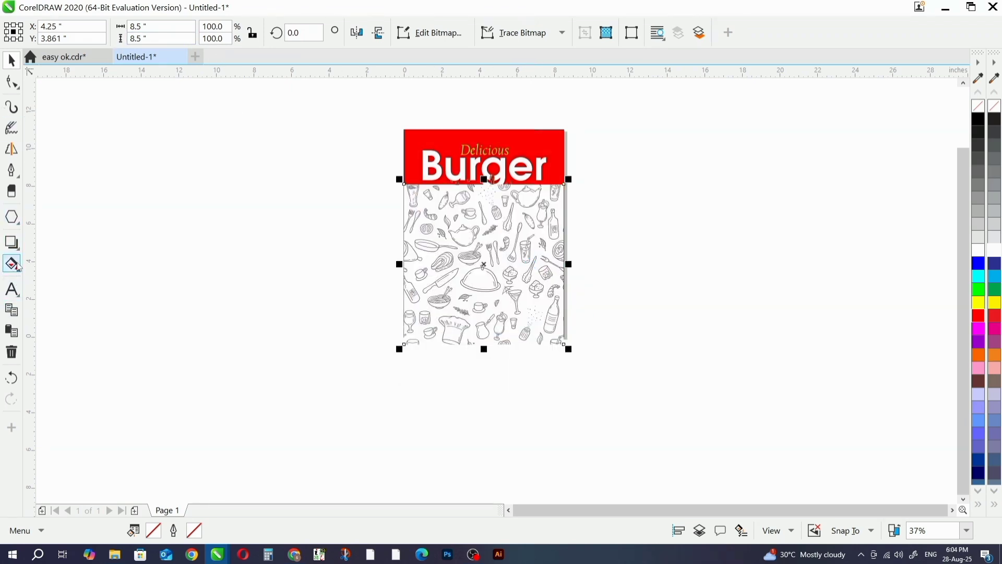
- Set the doodle pattern's transparency merge mode to Multiply after trying Subtract
{"action": "left_click", "coordinate": [19, 252]}
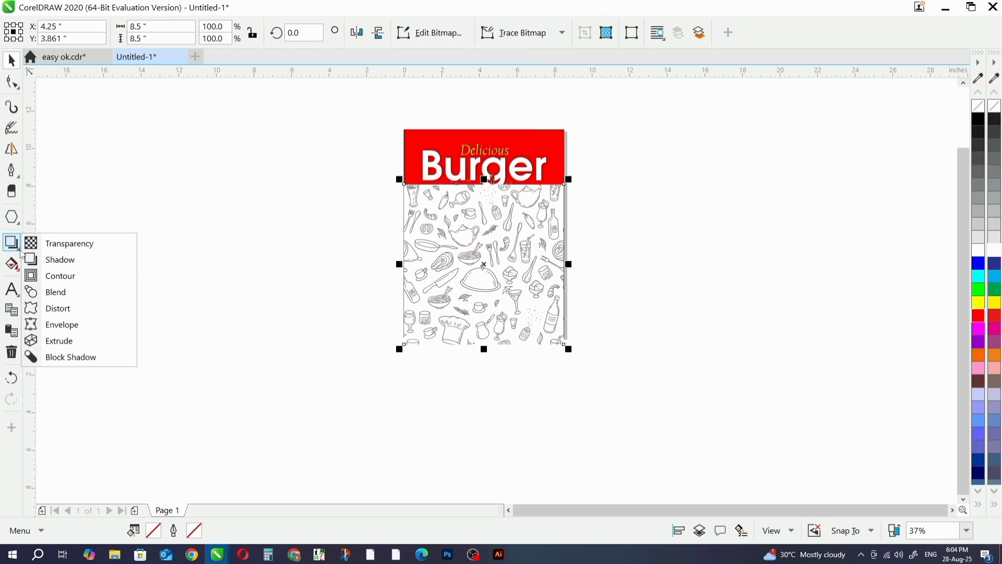
{"action": "left_click", "coordinate": [65, 244]}
{"action": "left_click", "coordinate": [204, 33]}
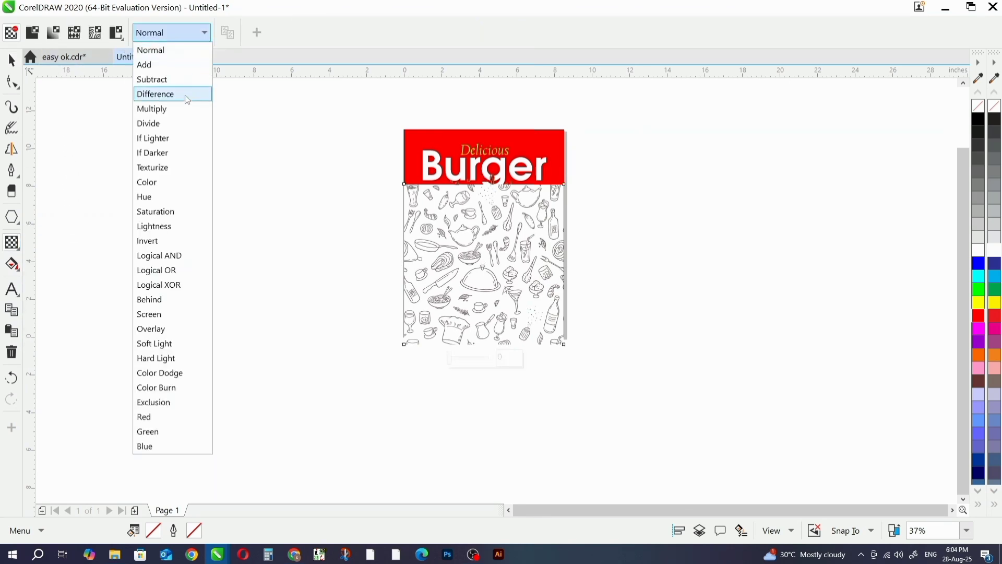
{"action": "left_click", "coordinate": [167, 79]}
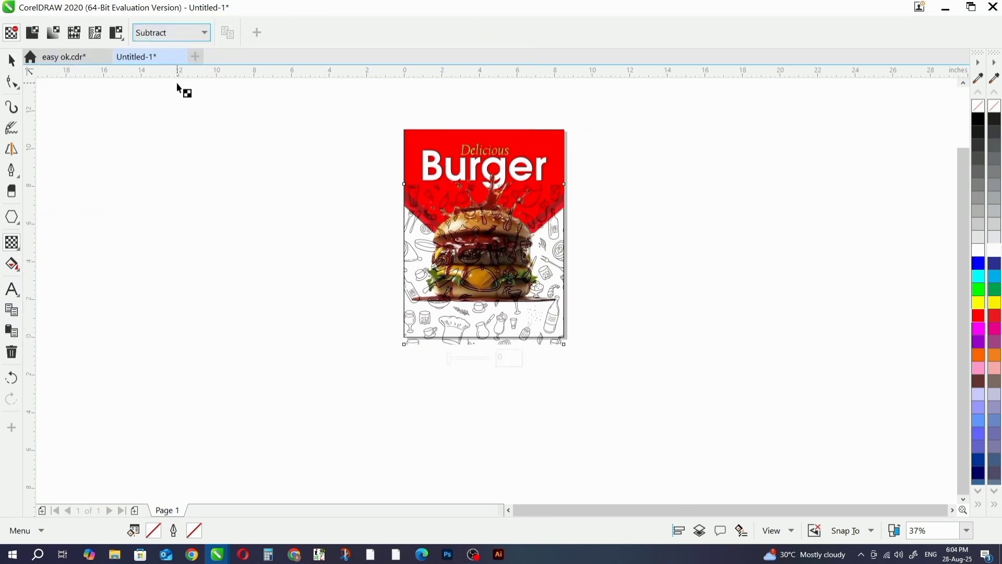
{"action": "left_click", "coordinate": [204, 32]}
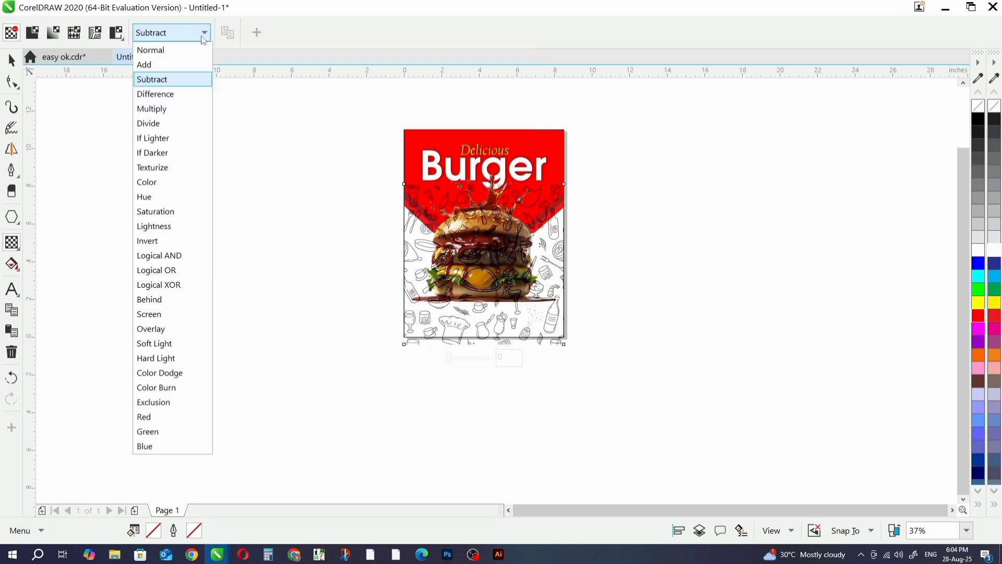
{"action": "left_click", "coordinate": [170, 108]}
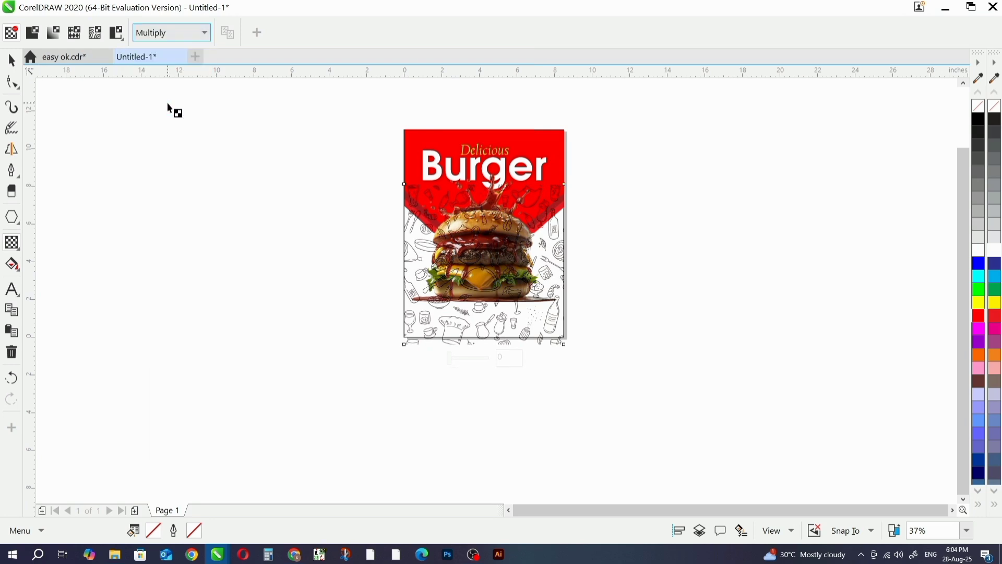
- Try other transparency merge modes on the doodle pattern, including If Lighter, and settle on Subtract
{"action": "left_click", "coordinate": [208, 35]}
{"action": "left_click", "coordinate": [164, 166]}
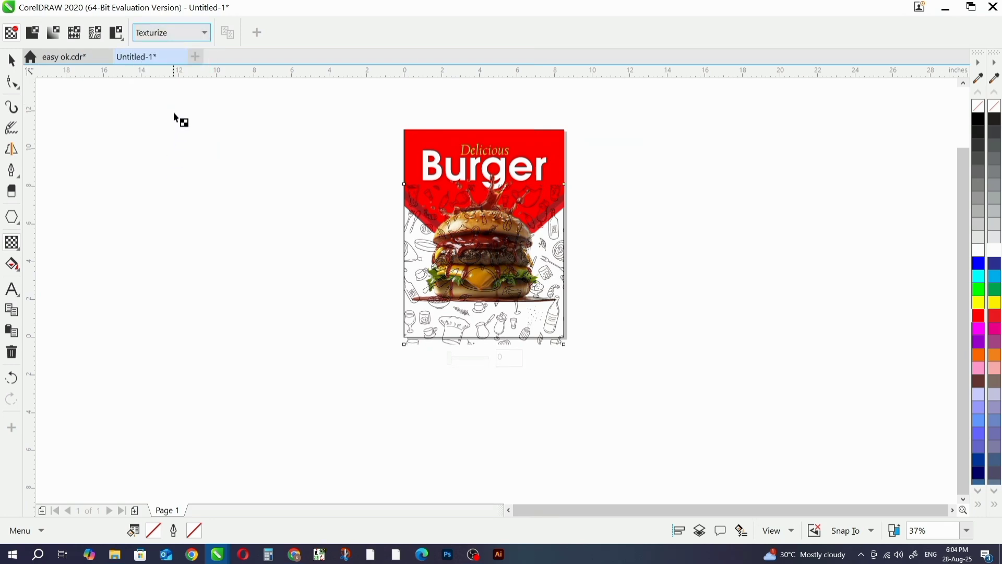
{"action": "left_click", "coordinate": [204, 34]}
{"action": "left_click", "coordinate": [165, 138]}
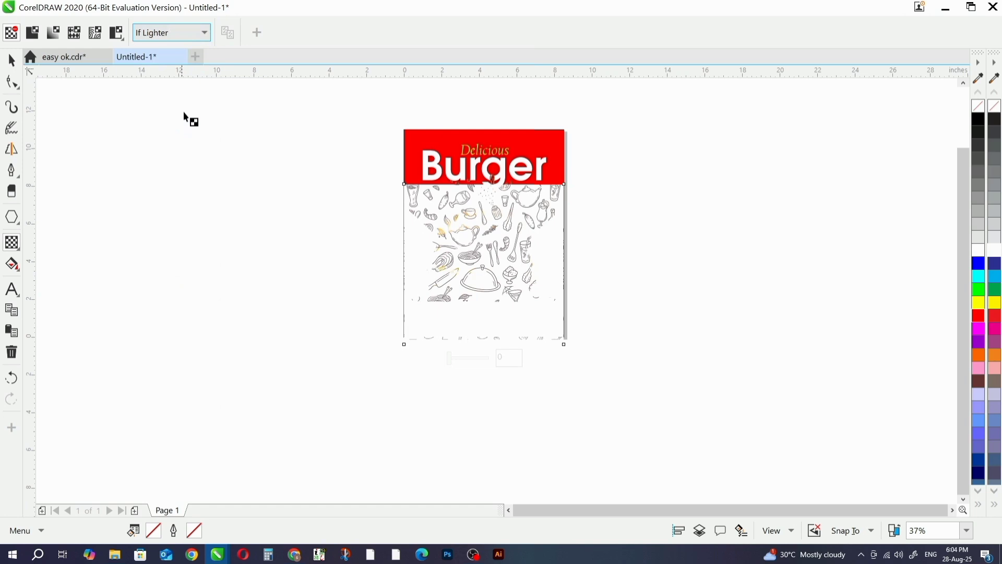
{"action": "left_click", "coordinate": [206, 31]}
{"action": "left_click", "coordinate": [178, 79]}
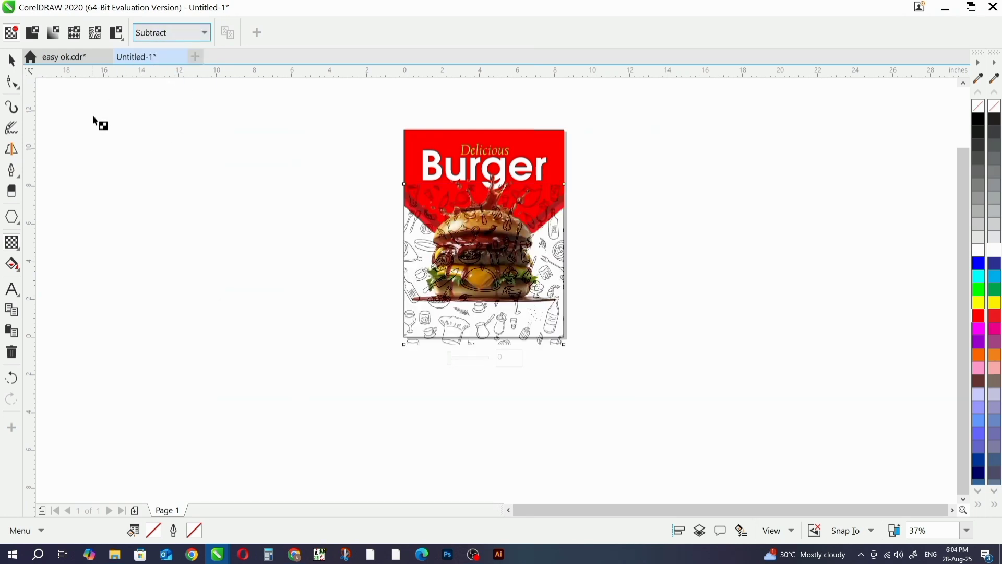
- Apply a uniform transparency of 50 to the doodle pattern
{"action": "left_click", "coordinate": [11, 60]}
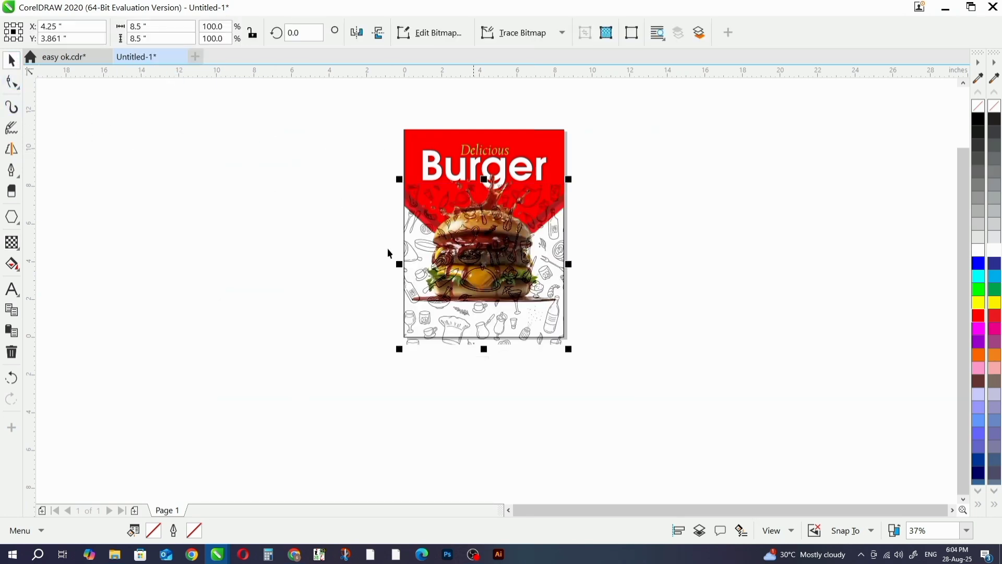
{"action": "left_click", "coordinate": [12, 242]}
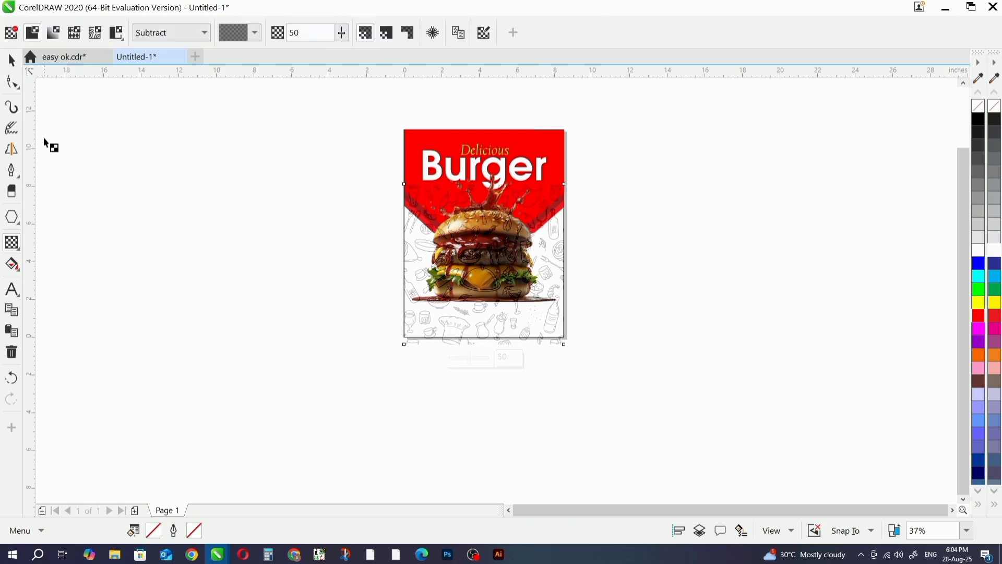
{"action": "left_click", "coordinate": [11, 60]}
- PowerClip the doodle pattern inside the page-sized rectangle that holds the red shapes
{"action": "right_click", "coordinate": [555, 261]}
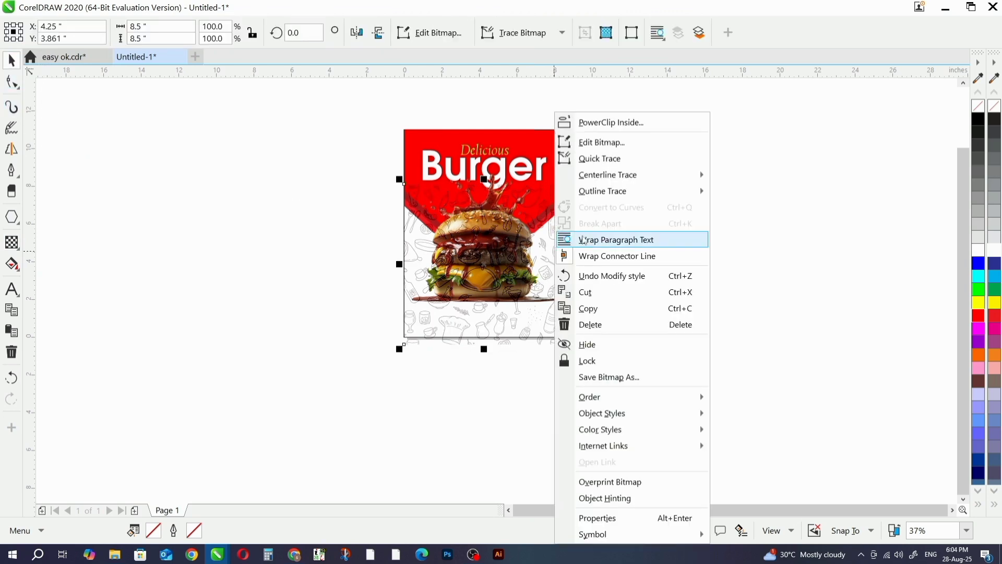
{"action": "left_click", "coordinate": [611, 122]}
{"action": "left_click", "coordinate": [542, 134]}
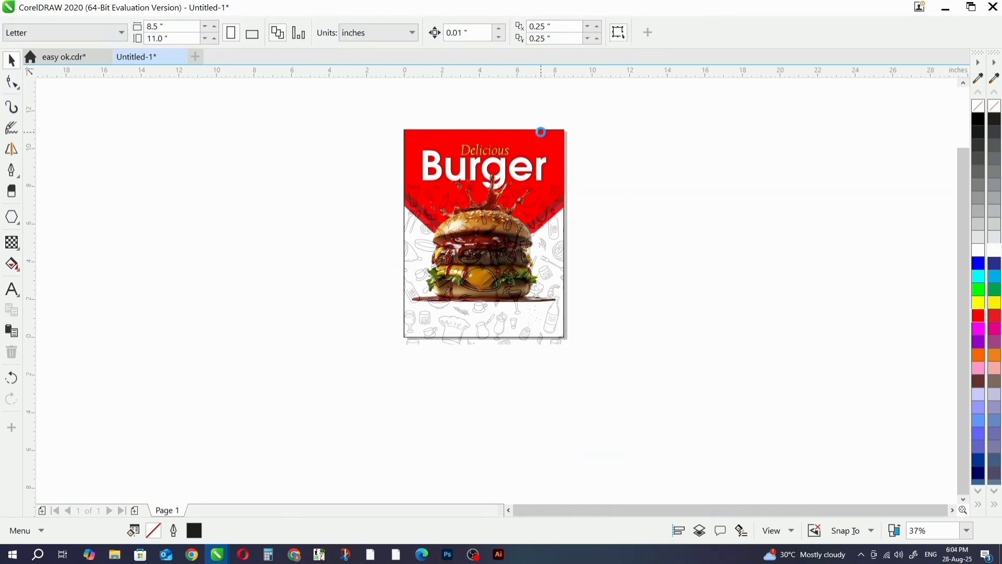
{"action": "left_click", "coordinate": [648, 172]}
{"action": "scroll", "coordinate": [569, 232], "scroll_direction": "up", "scroll_amount": 1}
{"action": "left_click", "coordinate": [541, 239]}
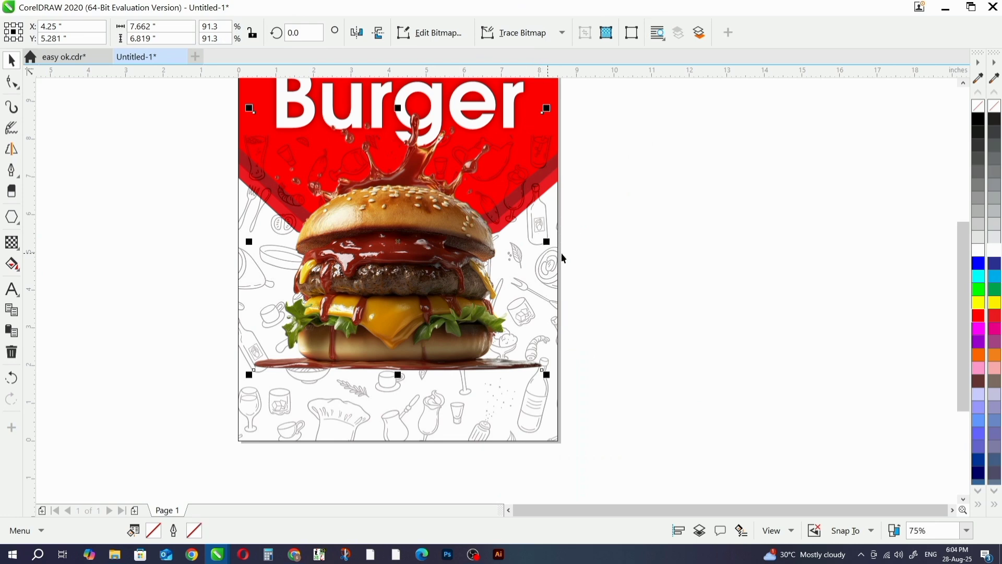
{"action": "scroll", "coordinate": [563, 253], "scroll_direction": "down", "scroll_amount": 1}
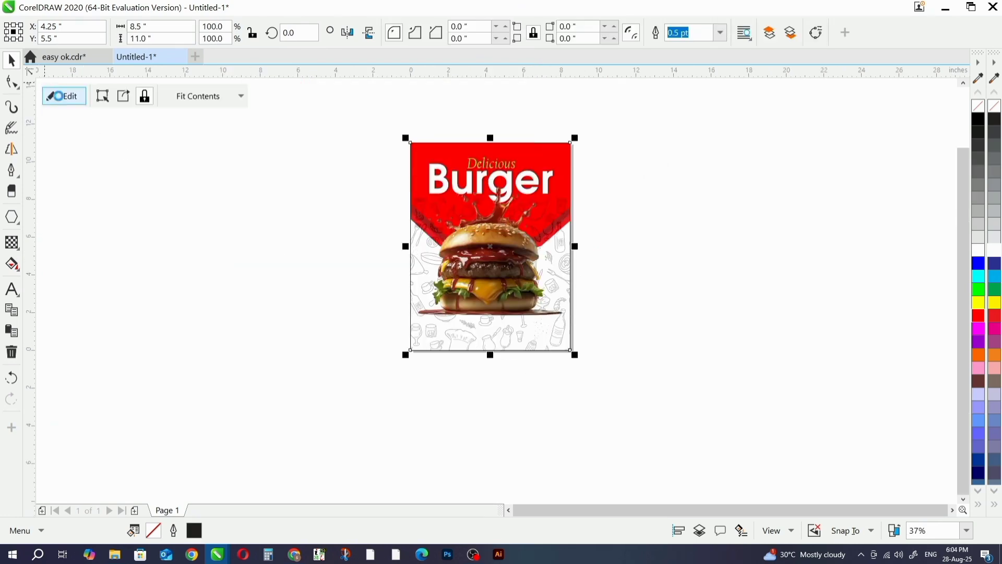
- Edit the PowerClip contents, enlarging the doodle pattern to about 9.22 in square and sending it behind the red polygons
{"action": "left_click", "coordinate": [62, 96]}
{"action": "scroll", "coordinate": [609, 212], "scroll_direction": "up", "scroll_amount": 1}
{"action": "scroll", "coordinate": [511, 304], "scroll_direction": "down", "scroll_amount": 1}
{"action": "left_click", "coordinate": [557, 278]}
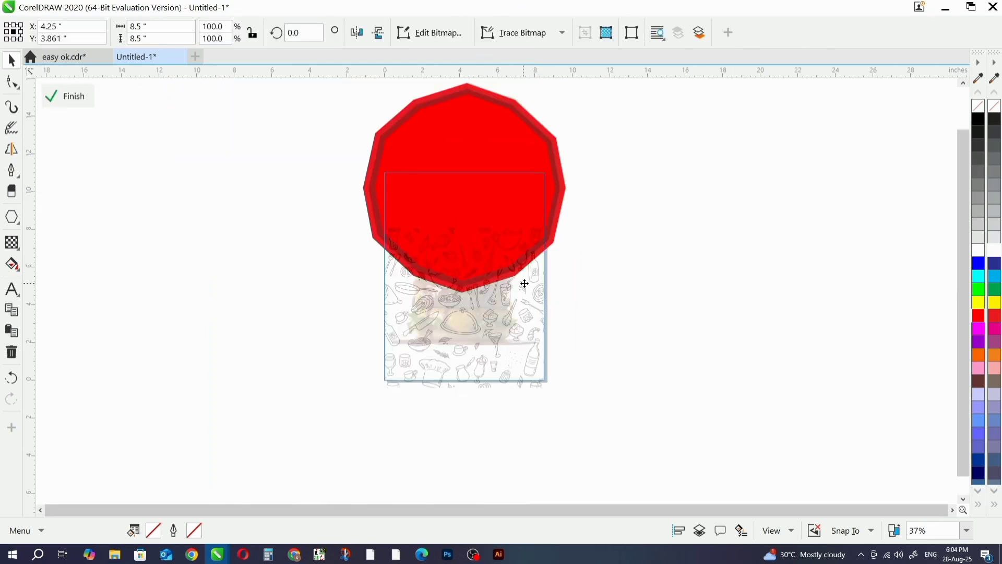
{"action": "left_click", "coordinate": [523, 303]}
{"action": "left_click_drag", "start_coordinate": [552, 397], "coordinate": [556, 402]}
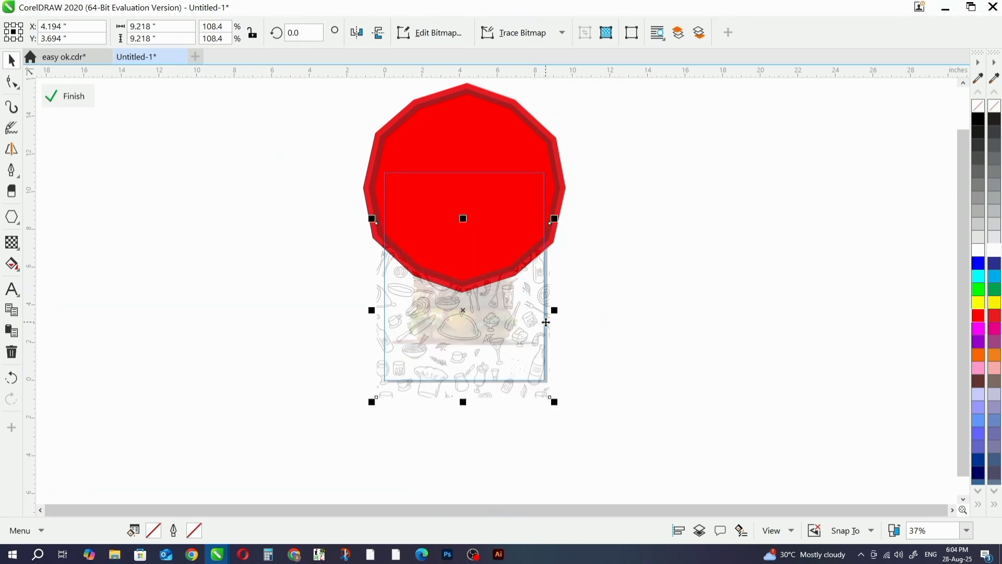
{"action": "key", "text": "shift+Page_Down"}
{"action": "left_click", "coordinate": [598, 311], "text": "ctrl"}
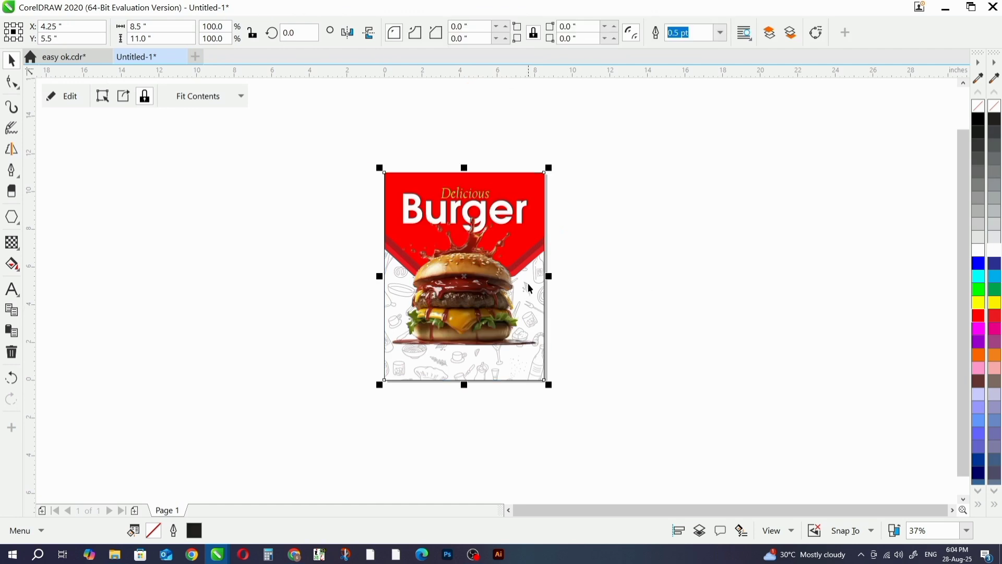
{"action": "scroll", "coordinate": [528, 284], "scroll_direction": "up", "scroll_amount": 1}
{"action": "left_click", "coordinate": [691, 285]}
{"action": "scroll", "coordinate": [609, 293], "scroll_direction": "down", "scroll_amount": 1}
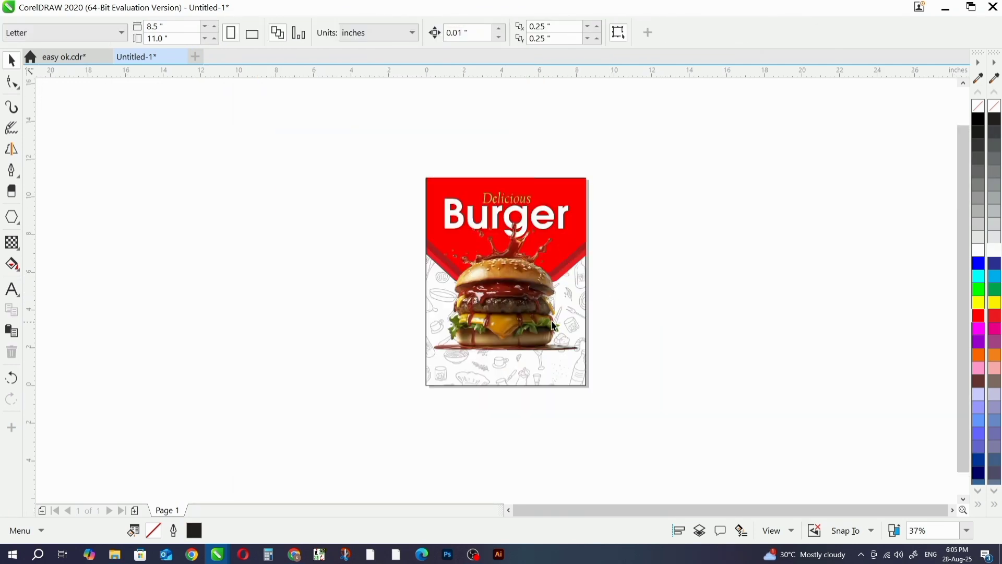
- Move the burger image slightly down the page to about Y 5.03 in
{"action": "scroll", "coordinate": [551, 319], "scroll_direction": "up", "scroll_amount": 1}
{"action": "left_click", "coordinate": [502, 313]}
{"action": "left_click_drag", "start_coordinate": [502, 314], "coordinate": [502, 323]}
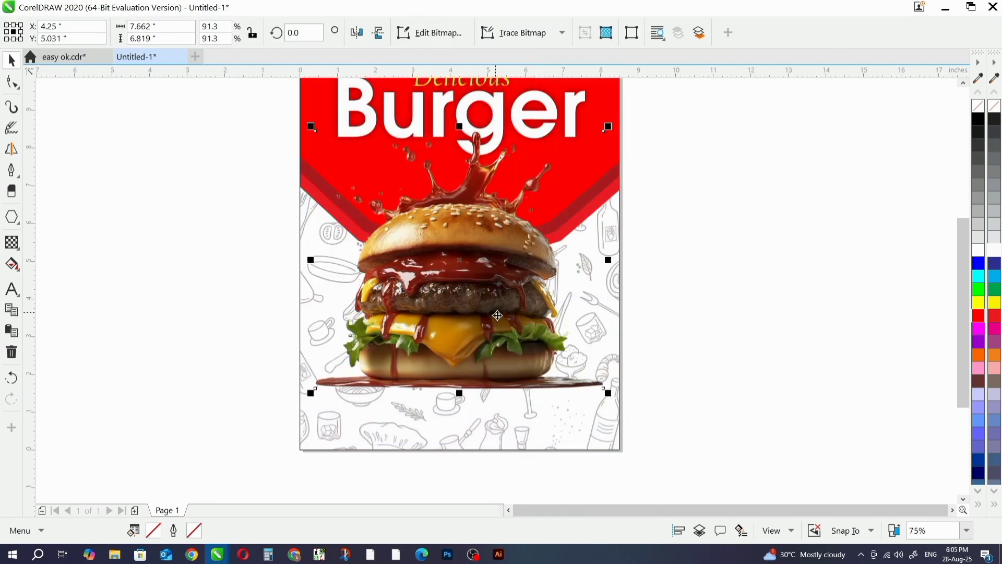
{"action": "left_click_drag", "start_coordinate": [609, 394], "coordinate": [613, 394]}
{"action": "left_click", "coordinate": [244, 142]}
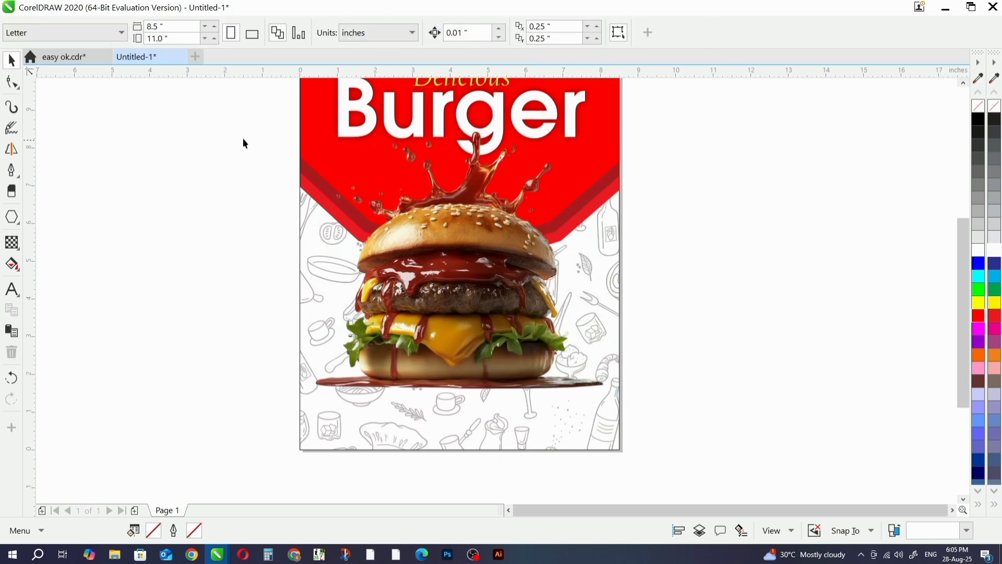
- Draw a flat ellipse about 7.56 by 0.19 in over the sauce puddle under the burger and fill it black
{"action": "left_click", "coordinate": [18, 228]}
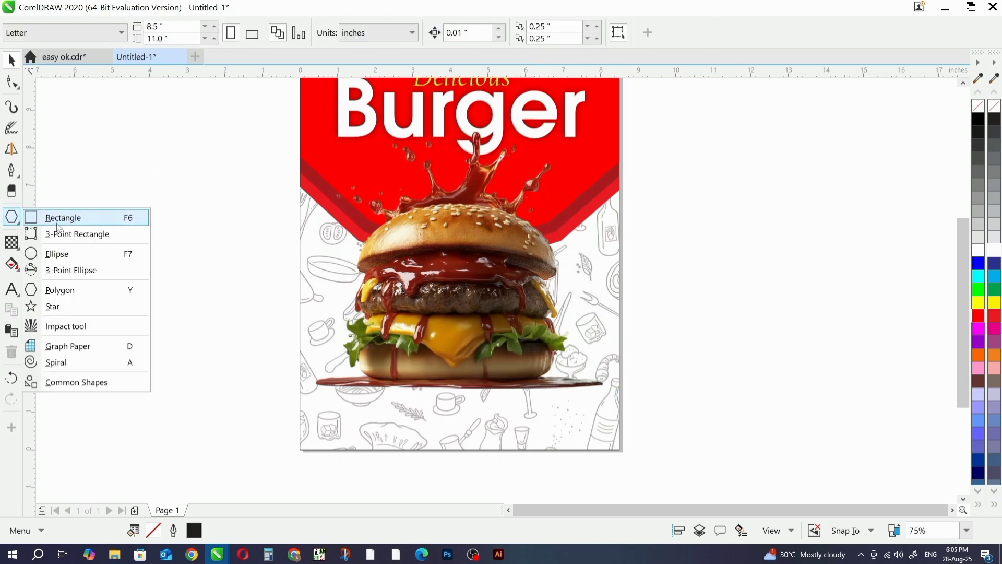
{"action": "left_click", "coordinate": [58, 253]}
{"action": "scroll", "coordinate": [557, 383], "scroll_direction": "up", "scroll_amount": 2}
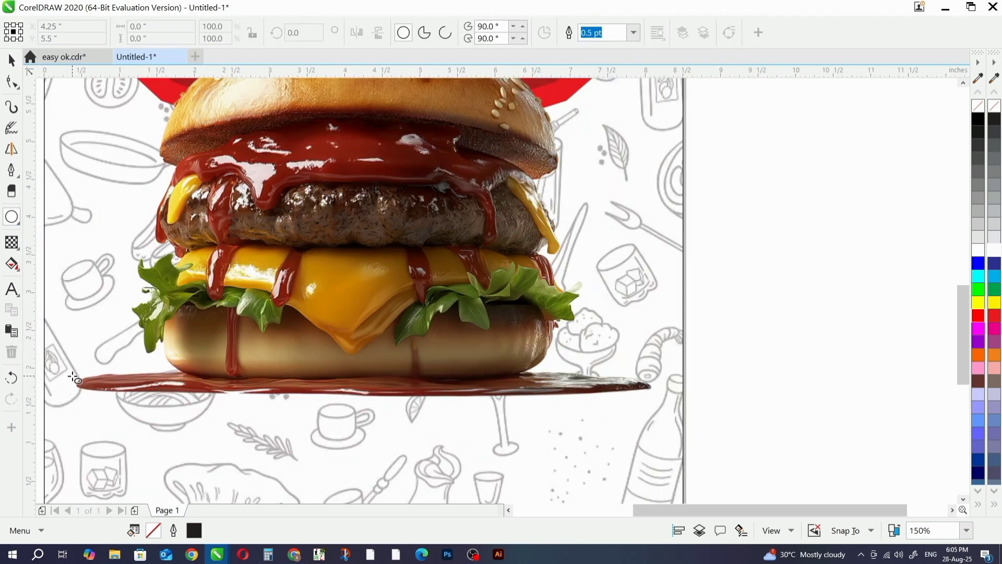
{"action": "mouse_move", "coordinate": [80, 383]}
{"action": "left_mouse_down"}
{"action": "mouse_move", "coordinate": [590, 412]}
{"action": "mouse_move", "coordinate": [652, 399]}
{"action": "left_mouse_up"}
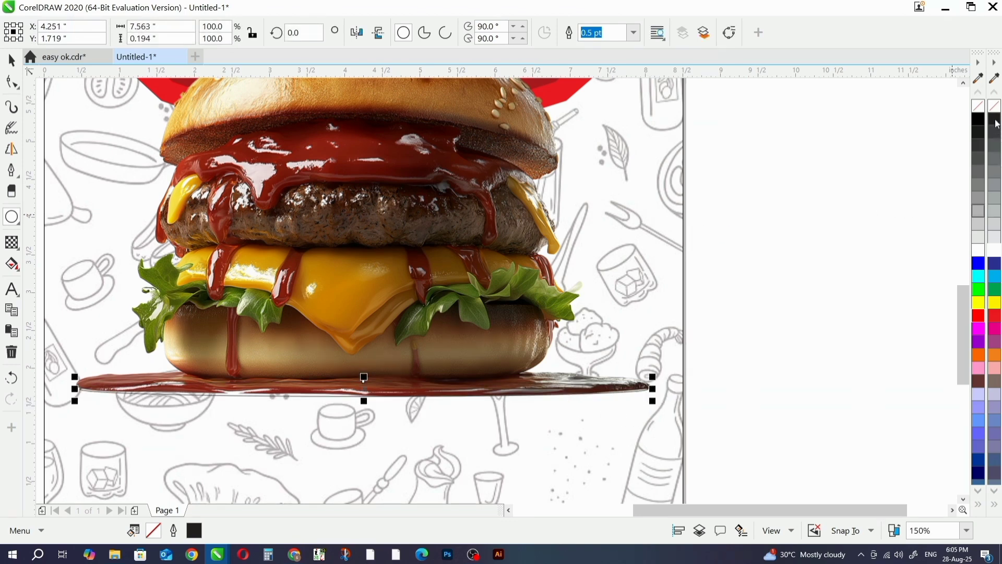
{"action": "left_click", "coordinate": [997, 124]}
{"action": "left_click", "coordinate": [11, 60]}
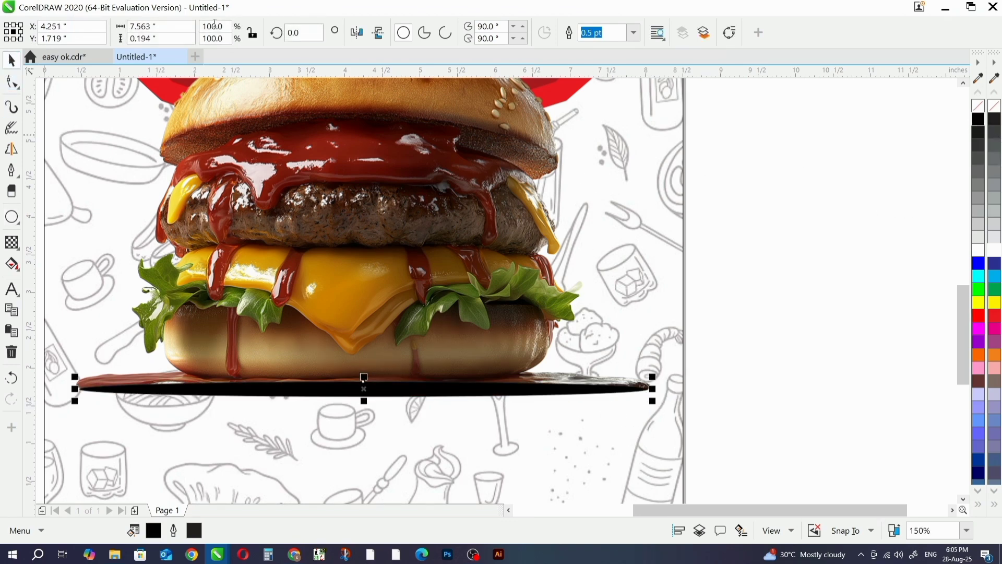
- Send the black ellipse behind the burger image and nudge it down to Y 1.689 in as a thin shadow
{"action": "scroll", "coordinate": [236, 224], "scroll_direction": "down", "scroll_amount": 2}
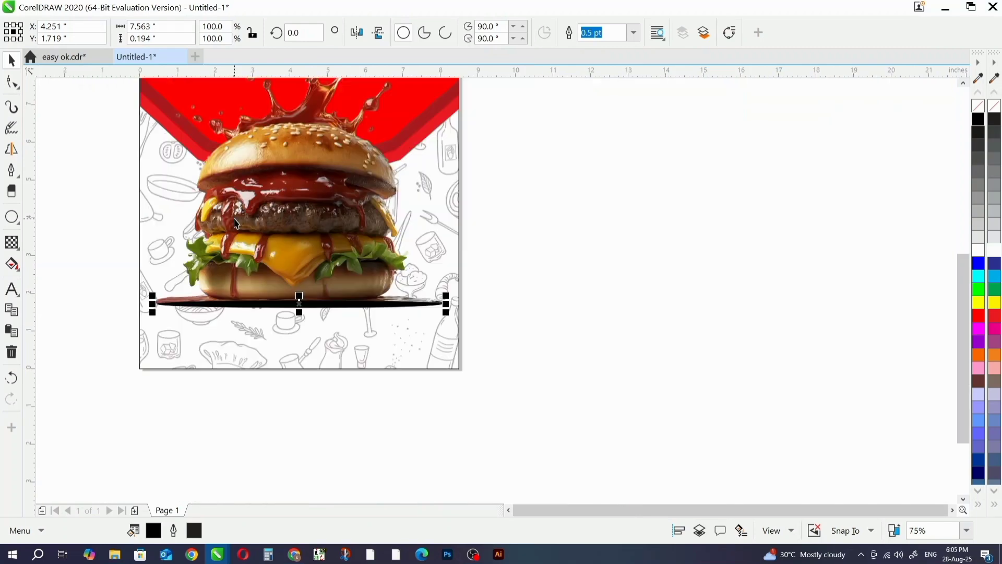
{"action": "key", "text": "ctrl+Page_Down"}
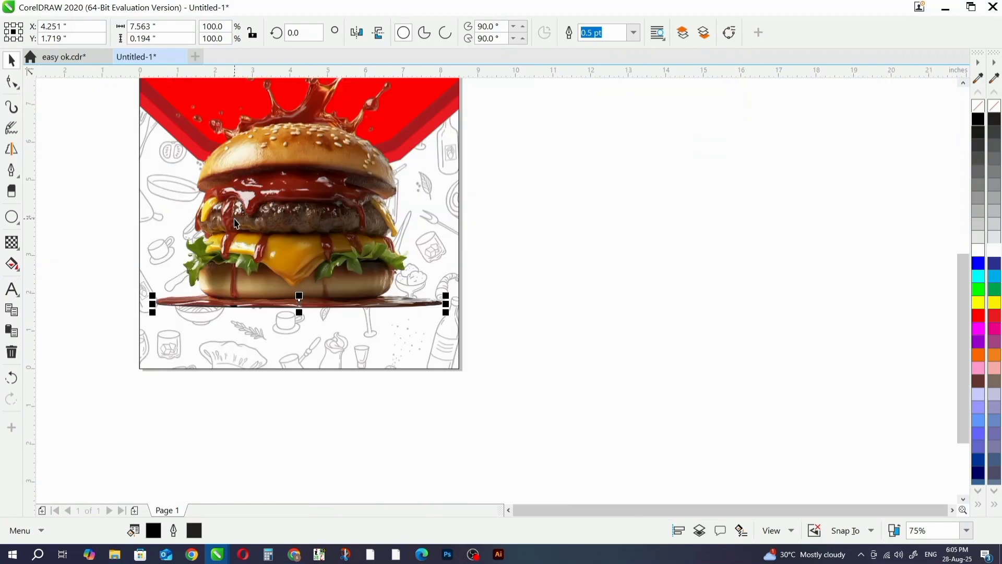
{"action": "key", "text": "Down"}
{"action": "key", "text": "Down"}
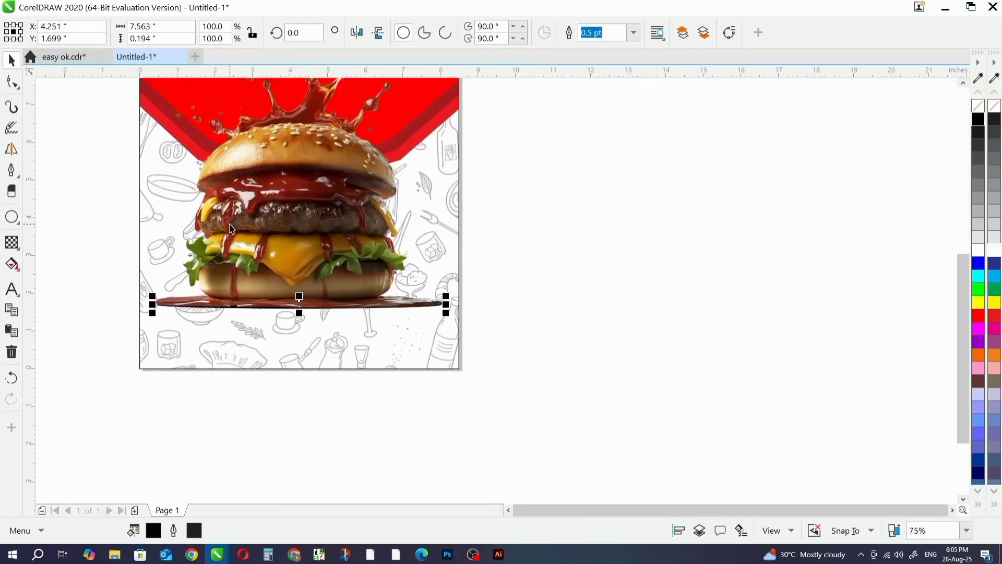
{"action": "scroll", "coordinate": [306, 302], "scroll_direction": "up", "scroll_amount": 2}
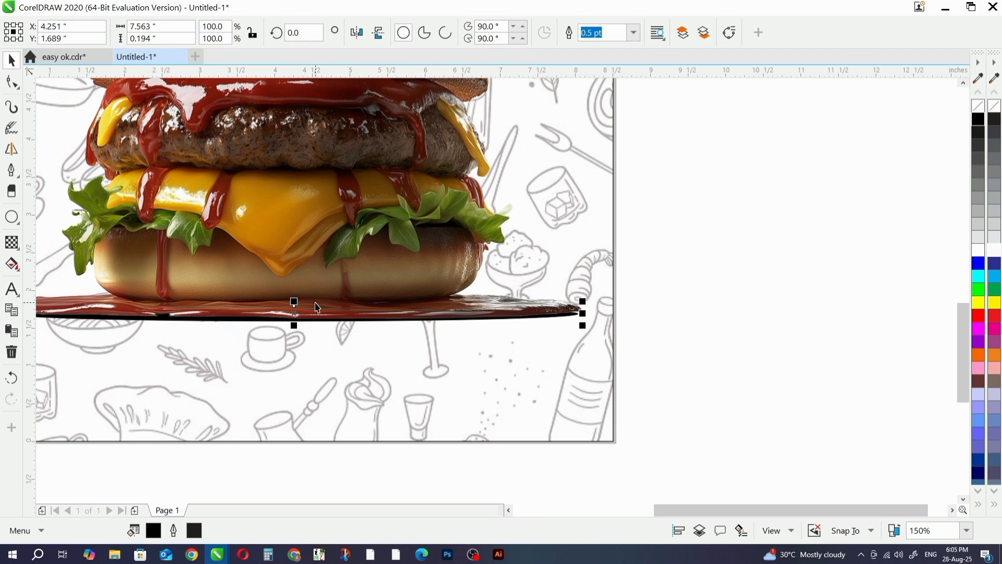
{"action": "scroll", "coordinate": [533, 340], "scroll_direction": "down", "scroll_amount": 2}
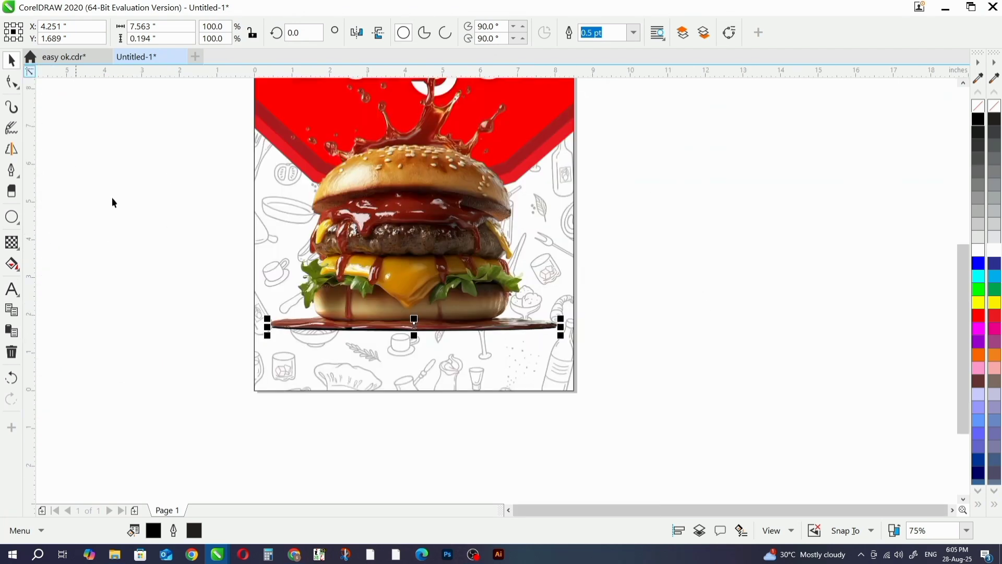
{"action": "left_click", "coordinate": [134, 255]}
{"action": "scroll", "coordinate": [284, 390], "scroll_direction": "down", "scroll_amount": 2}
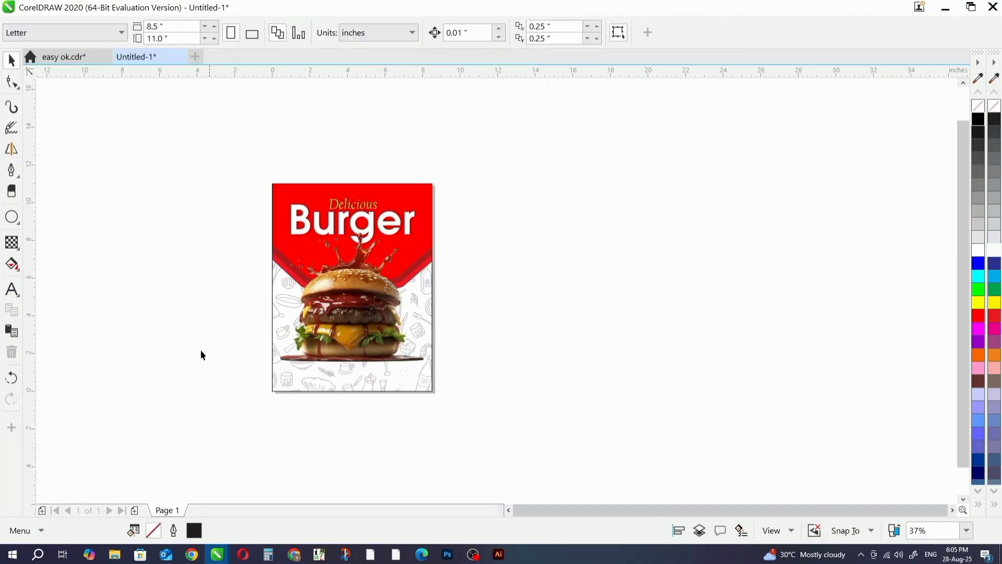
- Add the text "ORDER NOW" in the empty area beside the page
{"action": "left_click", "coordinate": [13, 289]}
{"action": "left_click", "coordinate": [156, 295]}
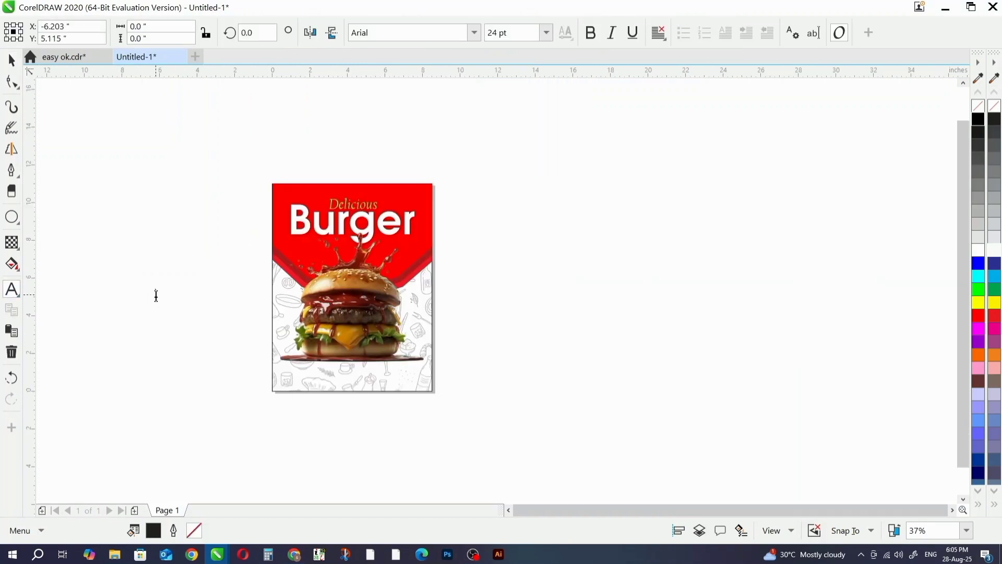
{"action": "scroll", "coordinate": [156, 293], "scroll_direction": "up", "scroll_amount": 4}
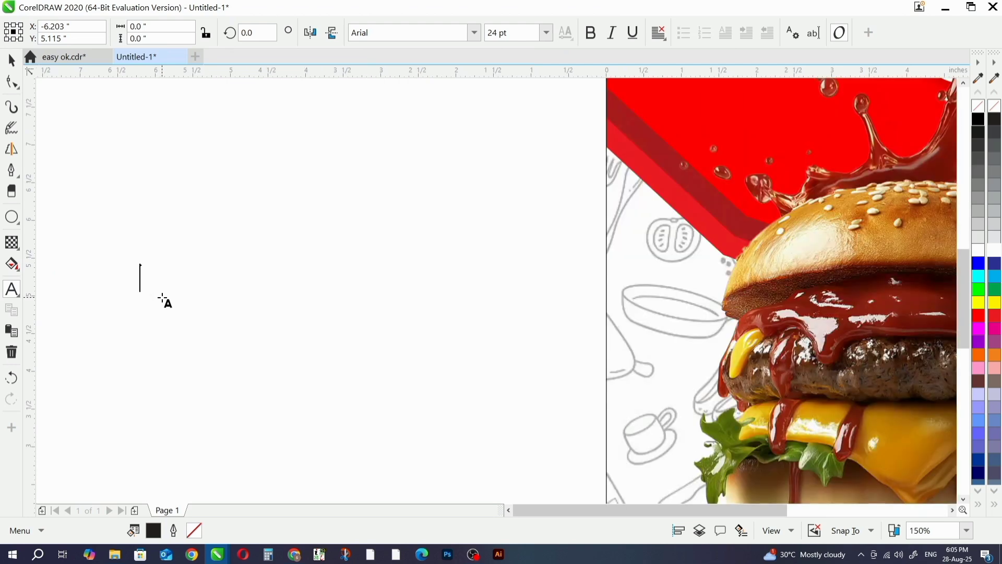
{"action": "type", "text": "O"}
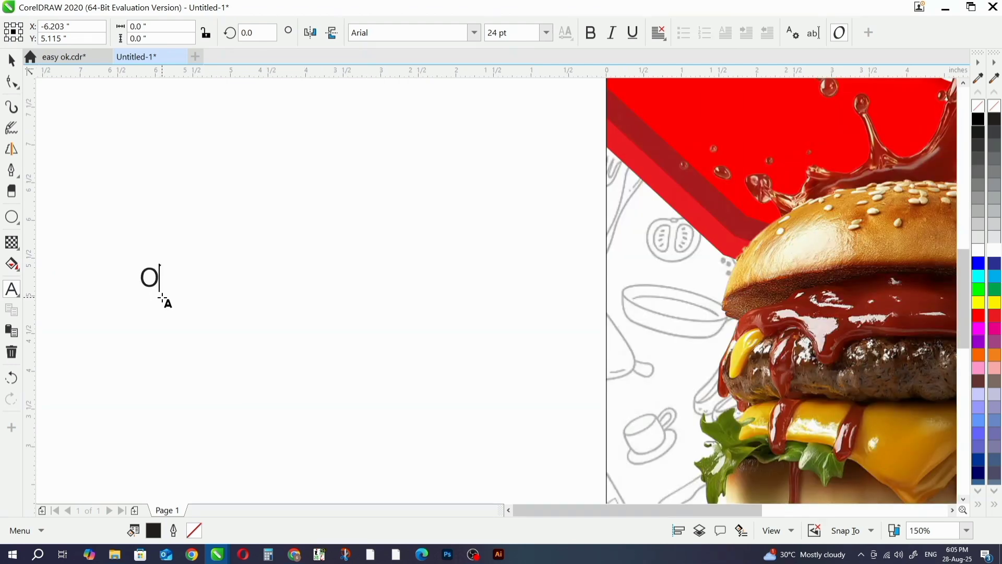
{"action": "type", "text": "RDER NOW"}
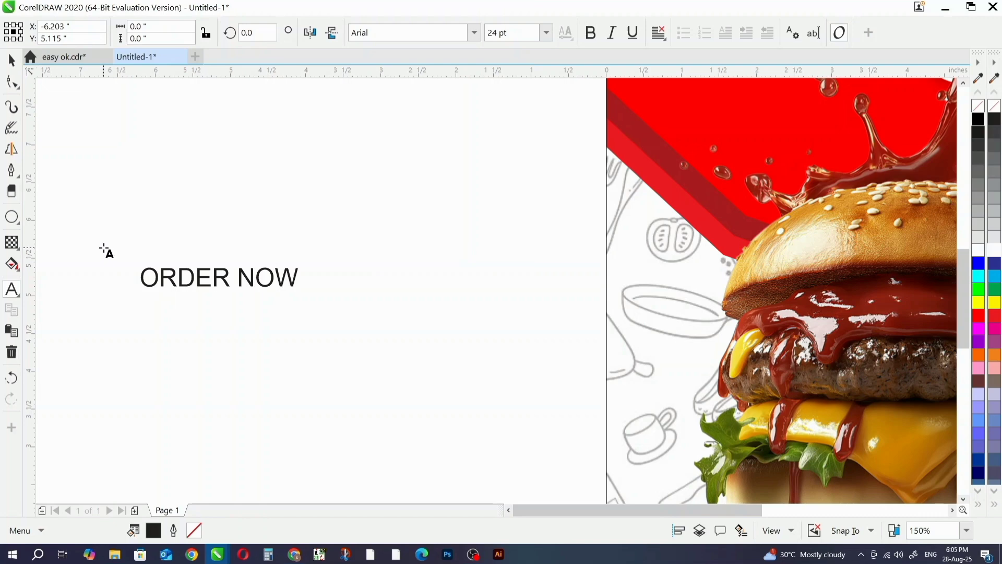
{"action": "left_click", "coordinate": [11, 61]}
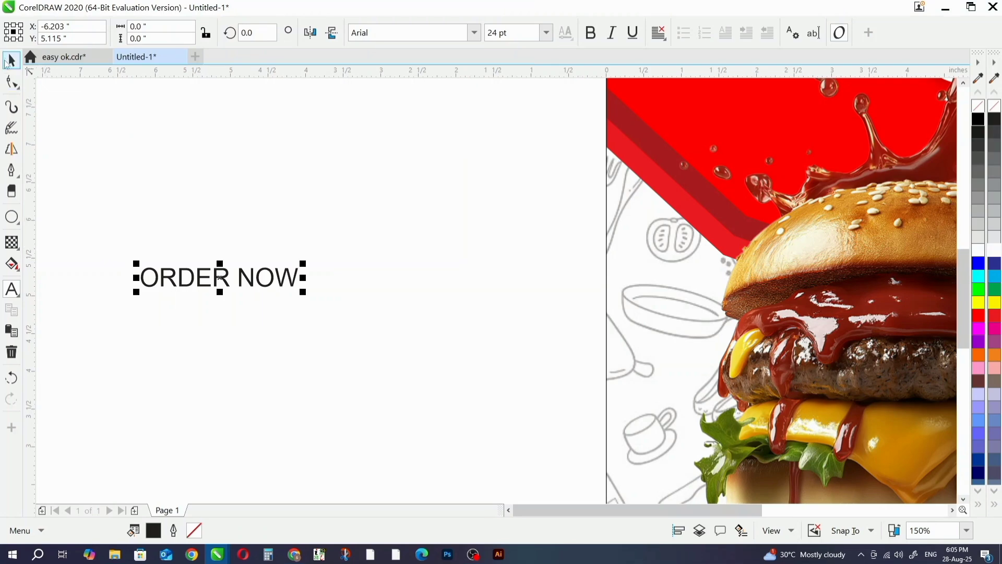
- Set the ORDER NOW text in Bebas Neue and move it closer to the page, at about X -3.91 in, Y 3.94 in
{"action": "scroll", "coordinate": [325, 257], "scroll_direction": "down", "scroll_amount": 1}
{"action": "left_click", "coordinate": [475, 33]}
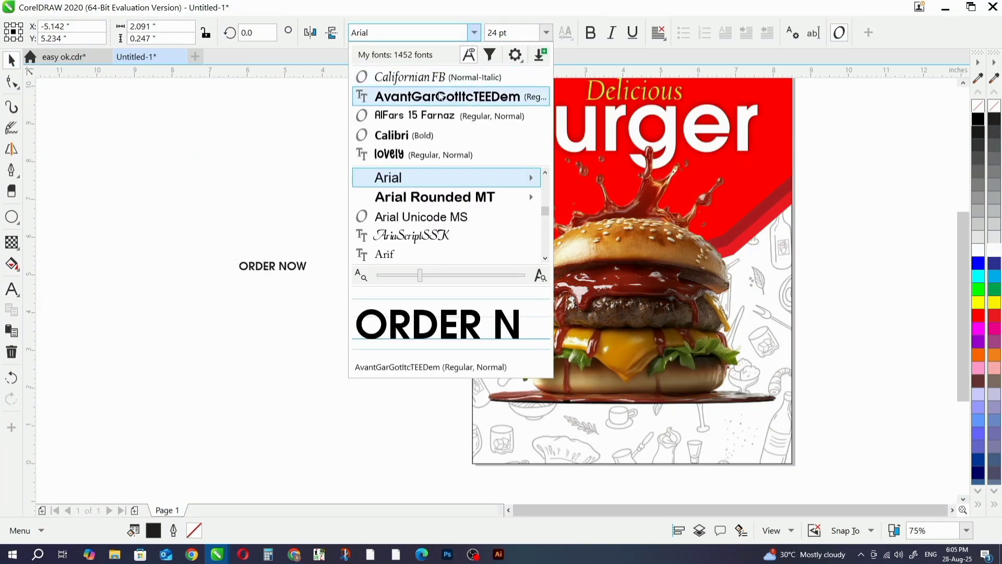
{"action": "left_click", "coordinate": [403, 37]}
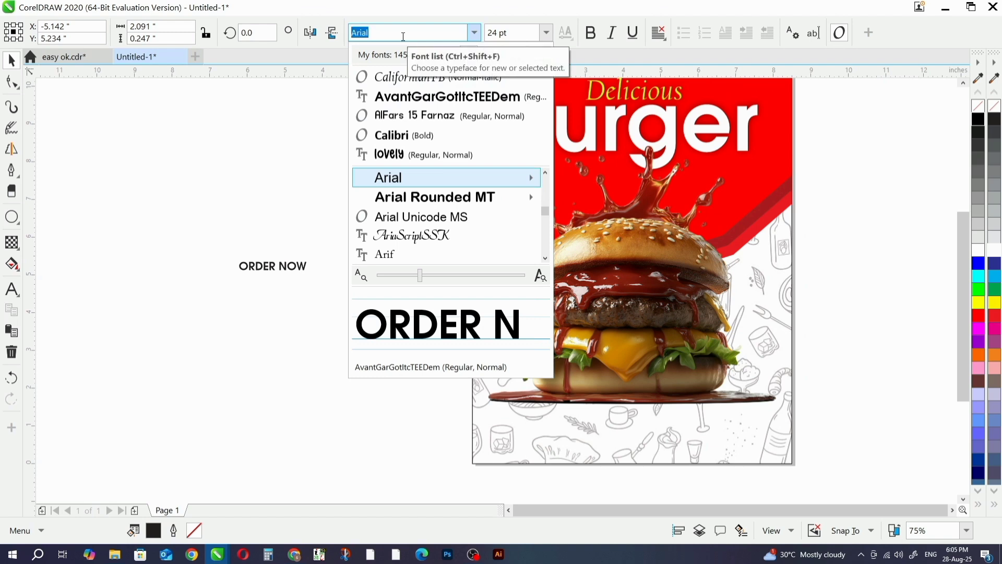
{"action": "type", "text": "BEBAS"}
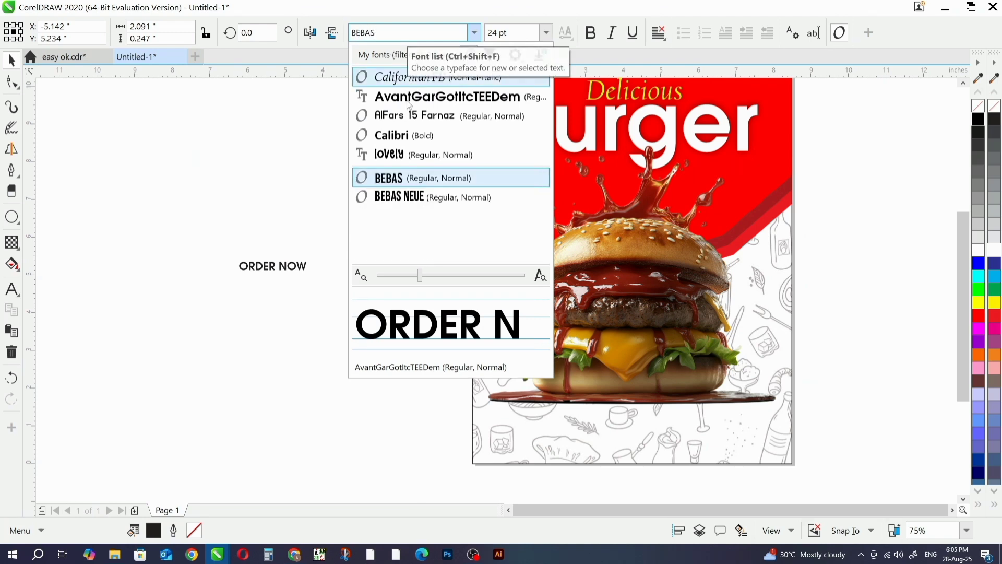
{"action": "left_click", "coordinate": [393, 198]}
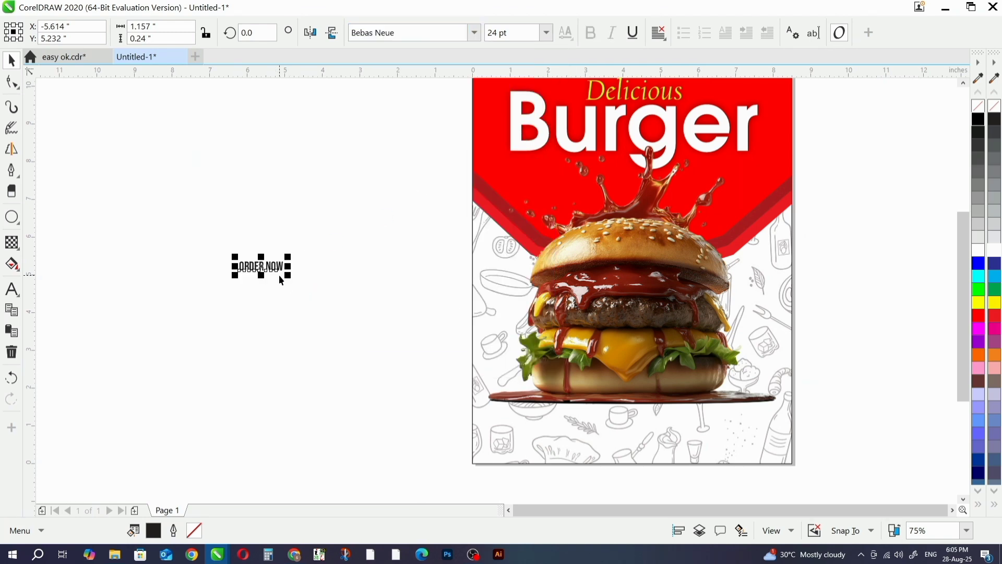
{"action": "left_click_drag", "start_coordinate": [275, 269], "coordinate": [339, 317]}
{"action": "scroll", "coordinate": [342, 274], "scroll_direction": "down", "scroll_amount": 1}
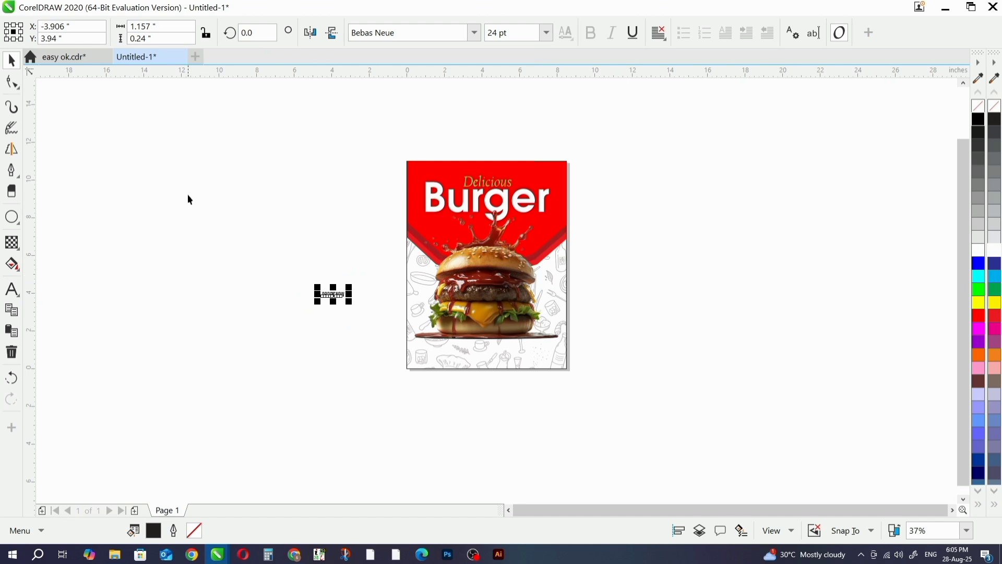
- Draw a rectangle about 2.13 by 0.57 in below the burger's left side and fully round its corners to 0.285 in
{"action": "left_click", "coordinate": [19, 227]}
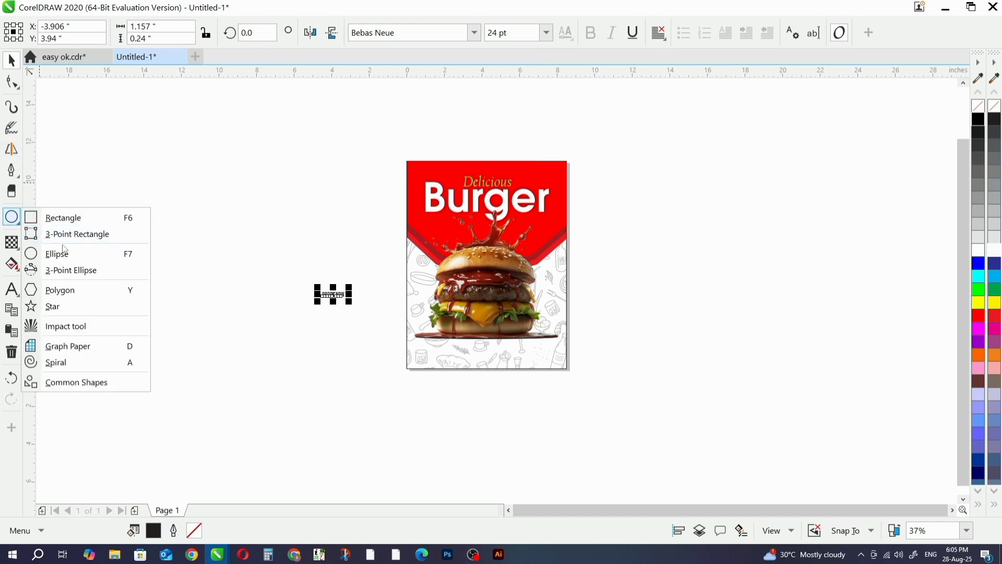
{"action": "left_click", "coordinate": [64, 218]}
{"action": "scroll", "coordinate": [444, 335], "scroll_direction": "up", "scroll_amount": 4}
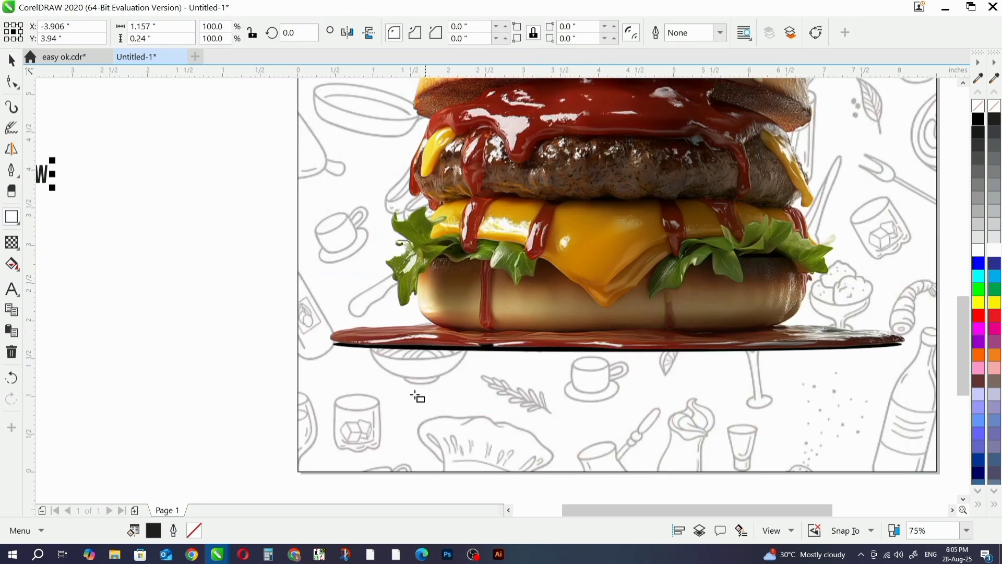
{"action": "left_click_drag", "start_coordinate": [364, 377], "coordinate": [523, 421]}
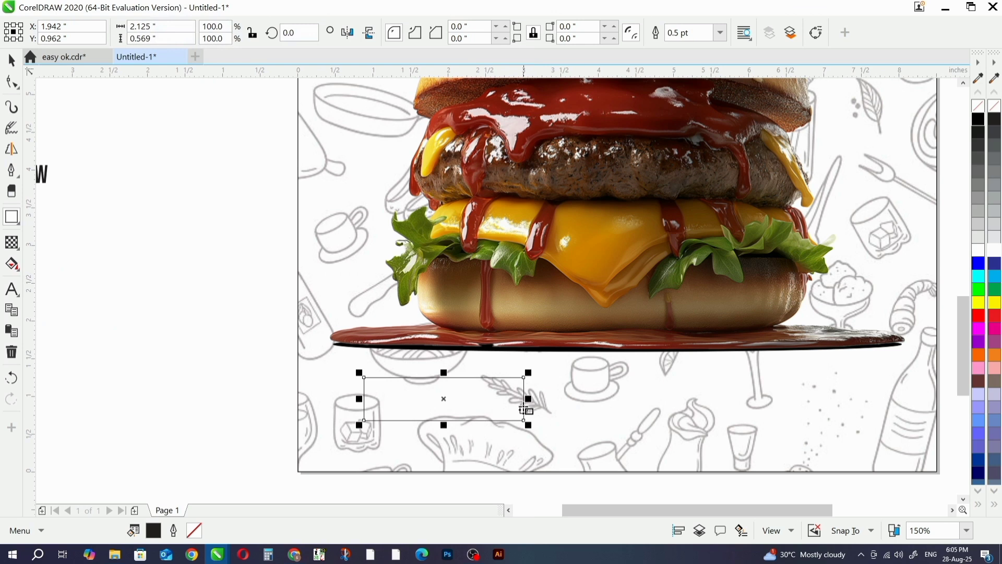
{"action": "left_click", "coordinate": [12, 82]}
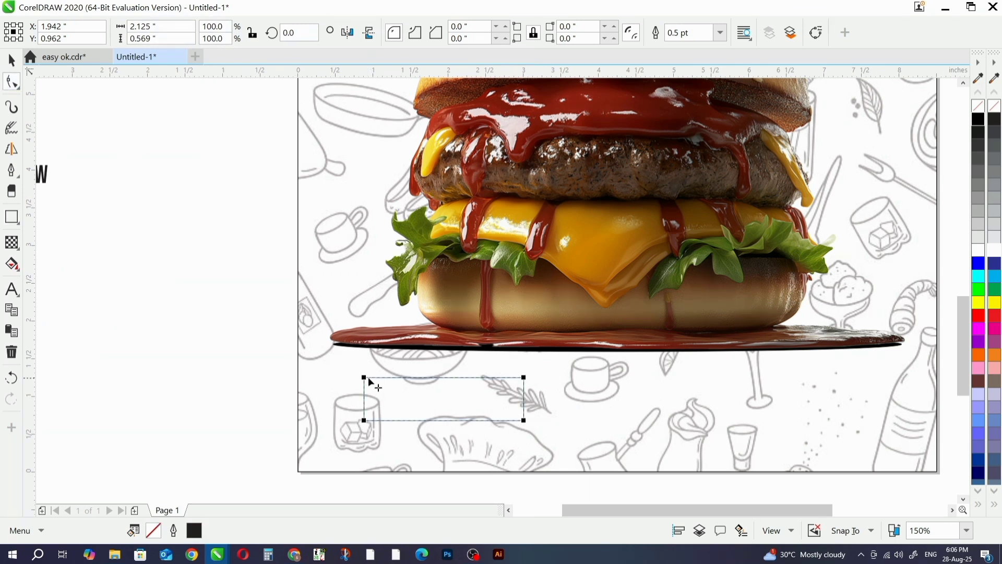
{"action": "left_click_drag", "start_coordinate": [369, 383], "coordinate": [443, 386]}
{"action": "left_click", "coordinate": [11, 60]}
- Fill the rounded rectangle with dark red and remove its outline
{"action": "scroll", "coordinate": [596, 273], "scroll_direction": "down", "scroll_amount": 2}
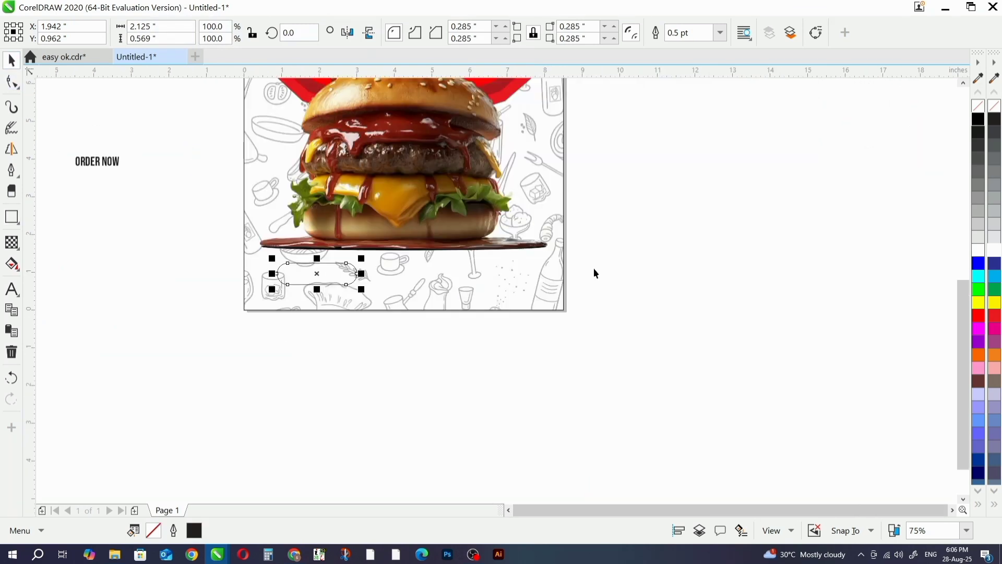
{"action": "left_click", "coordinate": [998, 318]}
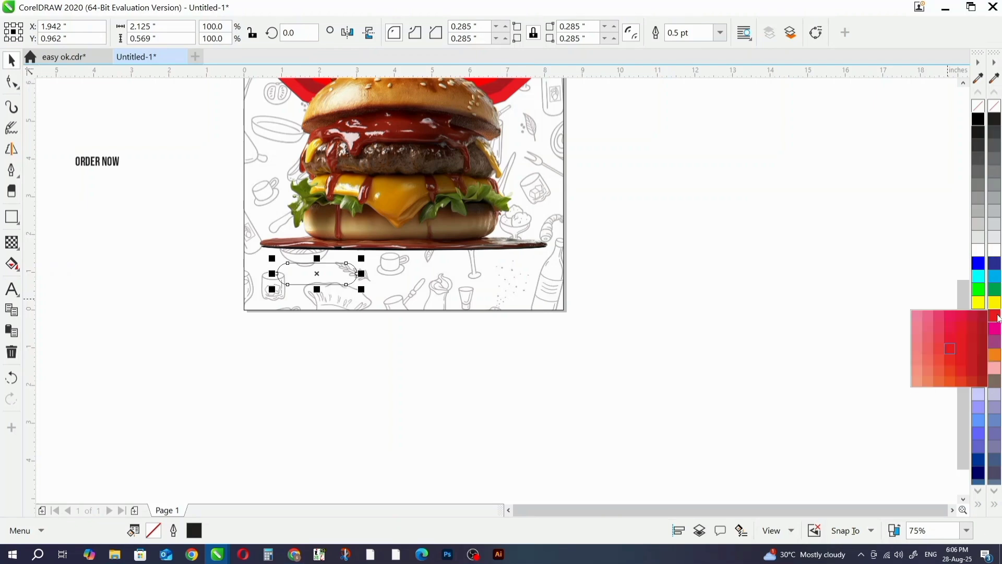
{"action": "left_click", "coordinate": [972, 345]}
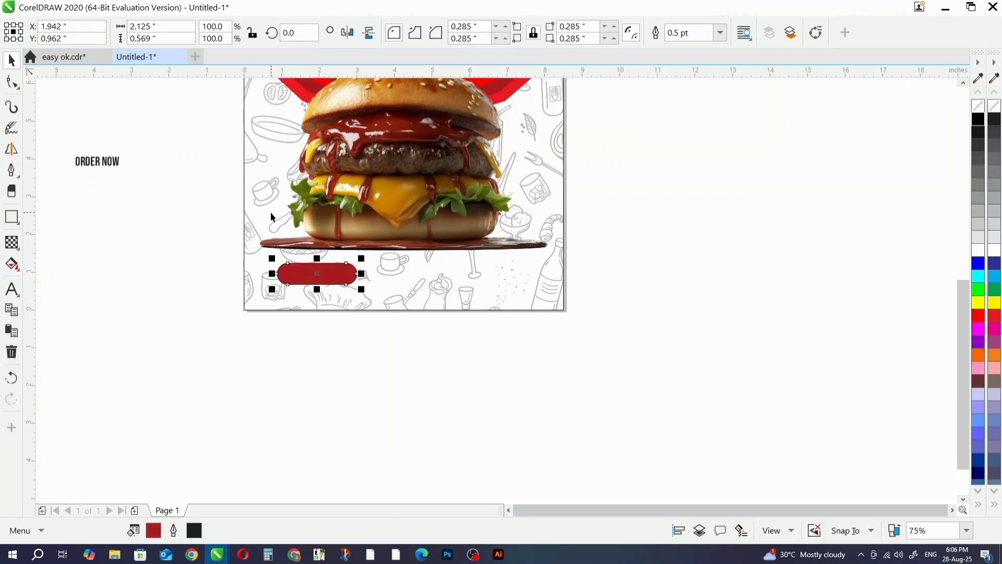
{"action": "key", "text": "F4"}
{"action": "left_click", "coordinate": [338, 309]}
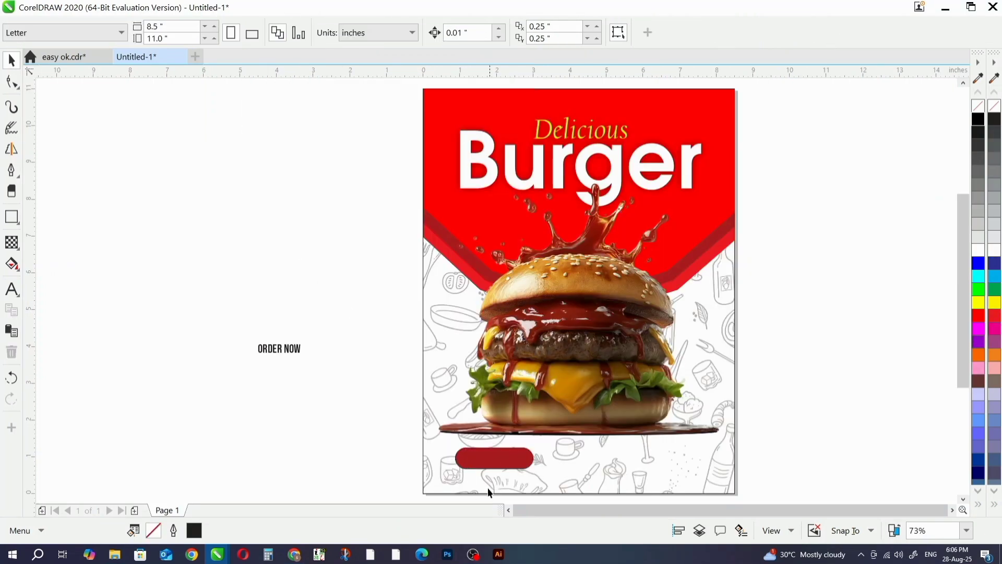
{"action": "left_click", "coordinate": [491, 462]}
{"action": "right_click", "coordinate": [981, 107]}
{"action": "left_click", "coordinate": [805, 200]}
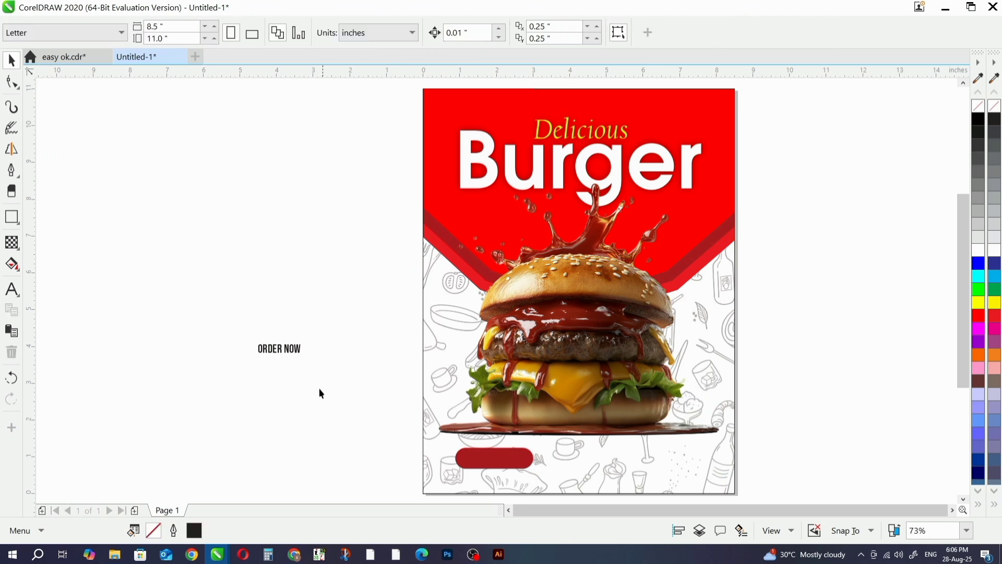
- Bring the ORDER NOW text to the page's lower edge and center it horizontally and vertically on the dark red button
{"action": "left_click_drag", "start_coordinate": [228, 321], "coordinate": [340, 377]}
{"action": "left_click_drag", "start_coordinate": [295, 351], "coordinate": [428, 459]}
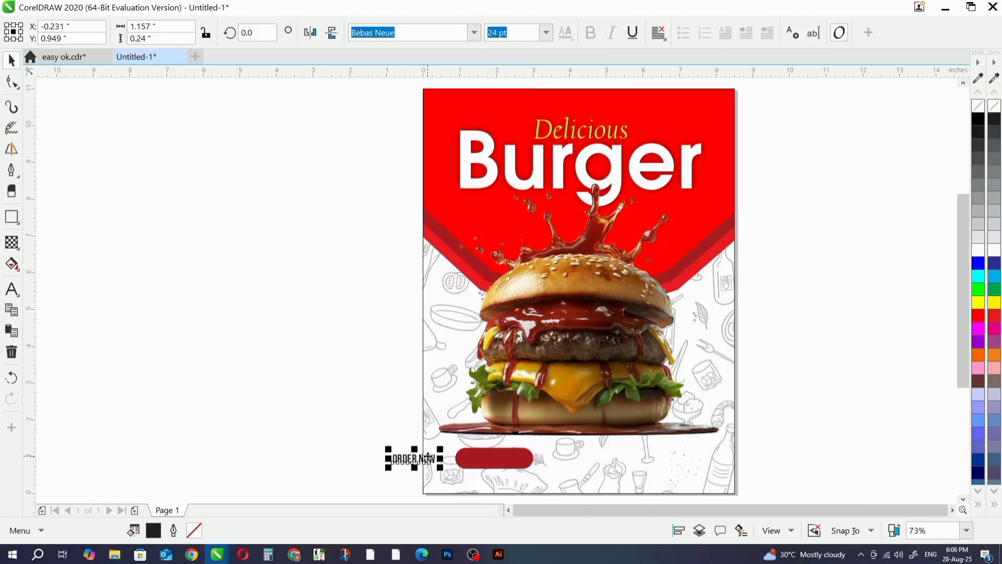
{"action": "scroll", "coordinate": [427, 458], "scroll_direction": "up", "scroll_amount": 4}
{"action": "left_click", "coordinate": [649, 470], "text": "shift"}
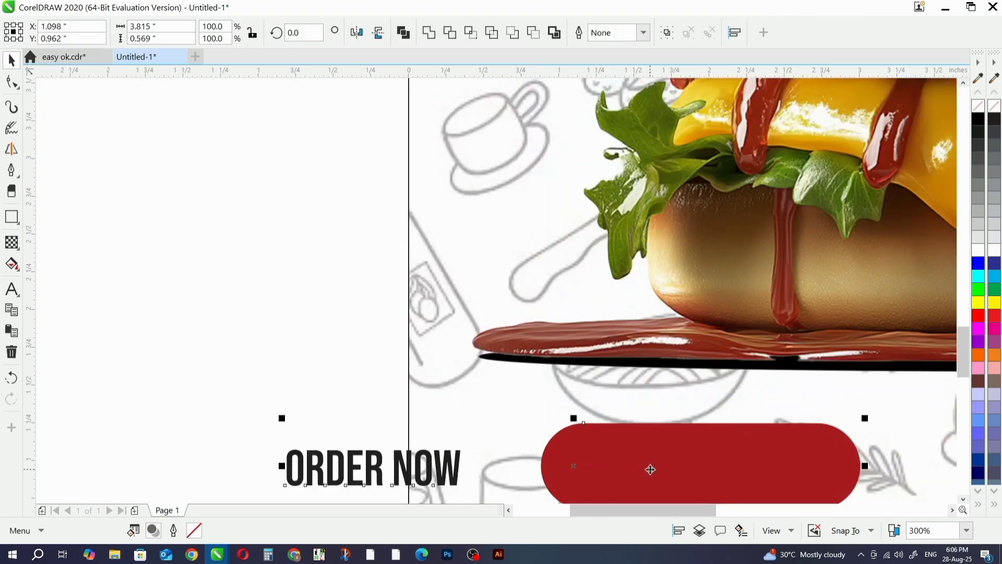
{"action": "key", "text": "c"}
{"action": "key", "text": "e"}
{"action": "scroll", "coordinate": [616, 360], "scroll_direction": "down", "scroll_amount": 2}
- Enlarge the ORDER NOW text to about 32.7 pt, keeping it centered on the button, and fill it white
{"action": "left_click_drag", "start_coordinate": [350, 345], "coordinate": [638, 445]}
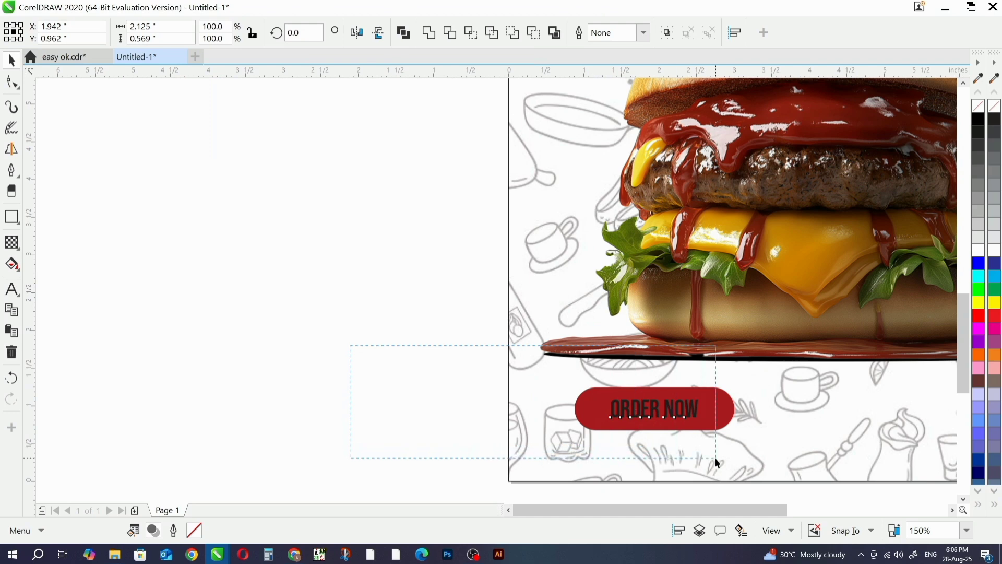
{"action": "left_click_drag", "start_coordinate": [717, 463], "coordinate": [717, 463]}
{"action": "scroll", "coordinate": [715, 428], "scroll_direction": "up", "scroll_amount": 3}
{"action": "left_click_drag", "start_coordinate": [656, 395], "coordinate": [721, 432]}
{"action": "left_click", "coordinate": [994, 243]}
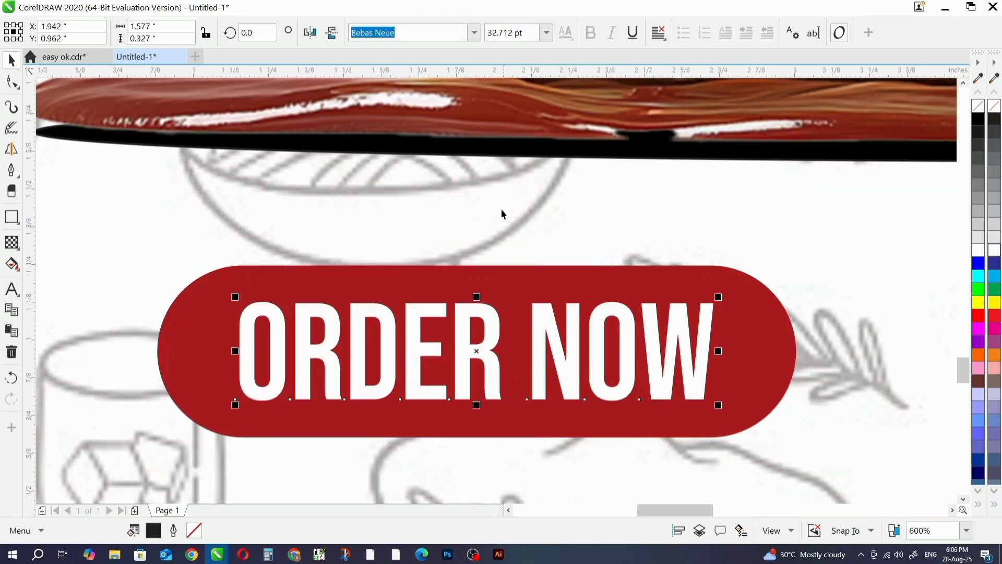
{"action": "scroll", "coordinate": [501, 213], "scroll_direction": "down", "scroll_amount": 2}
- Move the ORDER NOW text and its red button together slightly up, to about Y 1.11 in
{"action": "left_click", "coordinate": [562, 242], "text": "shift"}
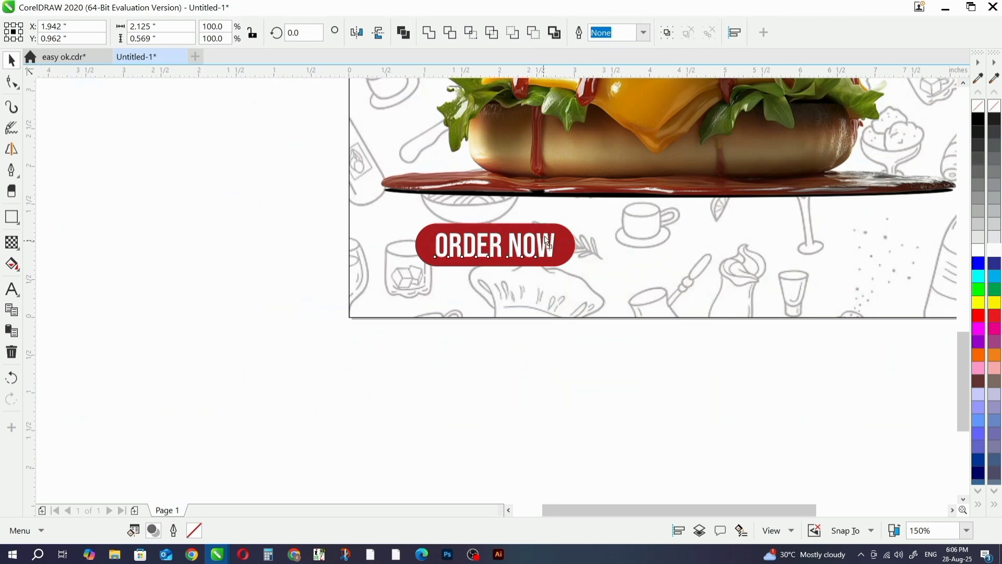
{"action": "left_click_drag", "start_coordinate": [546, 241], "coordinate": [547, 231]}
{"action": "scroll", "coordinate": [546, 231], "scroll_direction": "down", "scroll_amount": 1}
{"action": "left_click", "coordinate": [519, 293]}
{"action": "scroll", "coordinate": [668, 241], "scroll_direction": "down", "scroll_amount": 2}
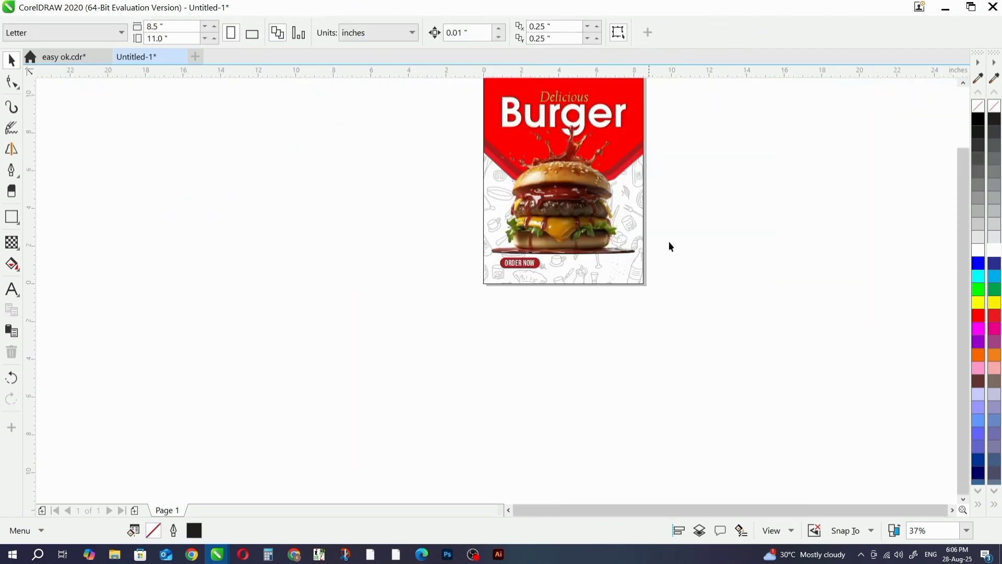
- Copy the ORDER NOW text to about X 5.46 in, Y 1.12 in on the same line and replace its wording with "PH:"
{"action": "scroll", "coordinate": [527, 291], "scroll_direction": "up", "scroll_amount": 1}
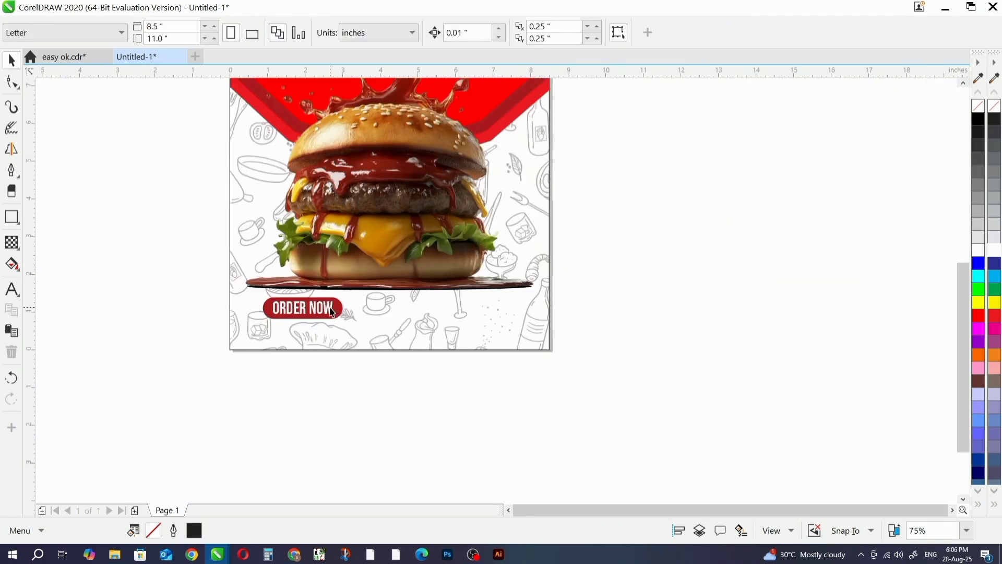
{"action": "key", "text": "F8"}
{"action": "left_click", "coordinate": [461, 305]}
{"action": "scroll", "coordinate": [461, 305], "scroll_direction": "up", "scroll_amount": 1}
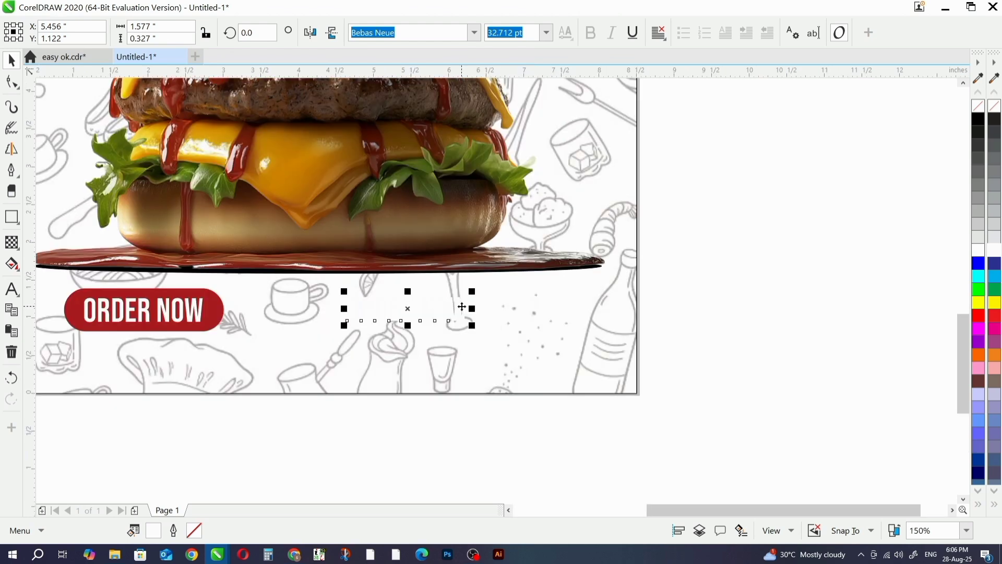
{"action": "key", "text": "ctrl+a"}
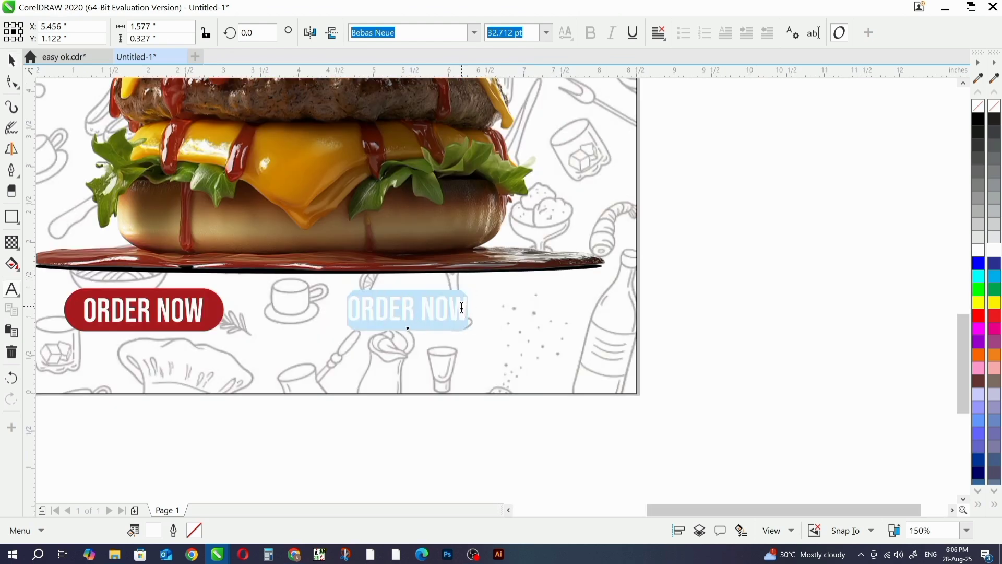
{"action": "key", "text": "BackSpace"}
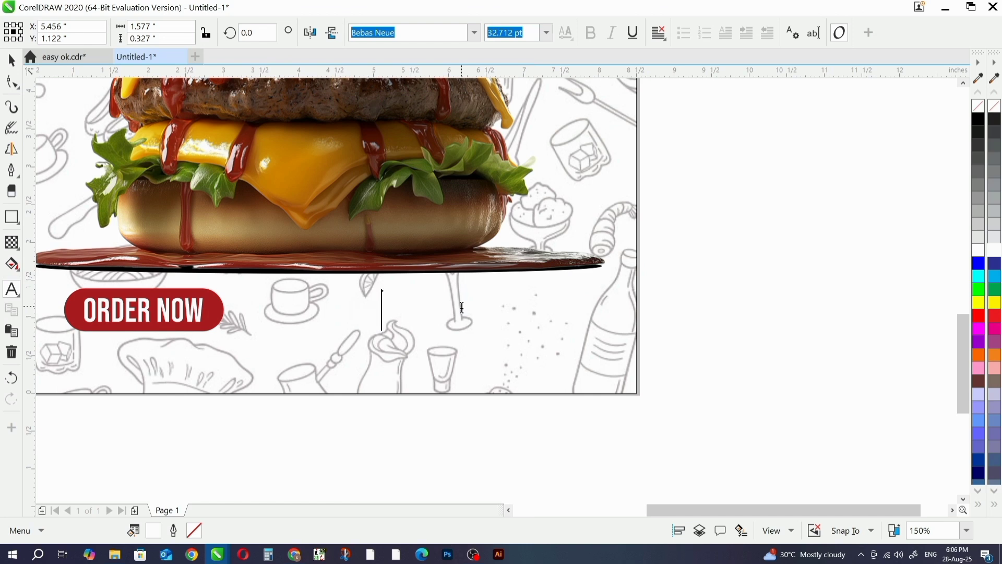
{"action": "scroll", "coordinate": [461, 307], "scroll_direction": "up", "scroll_amount": 1}
{"action": "left_click", "coordinate": [12, 61]}
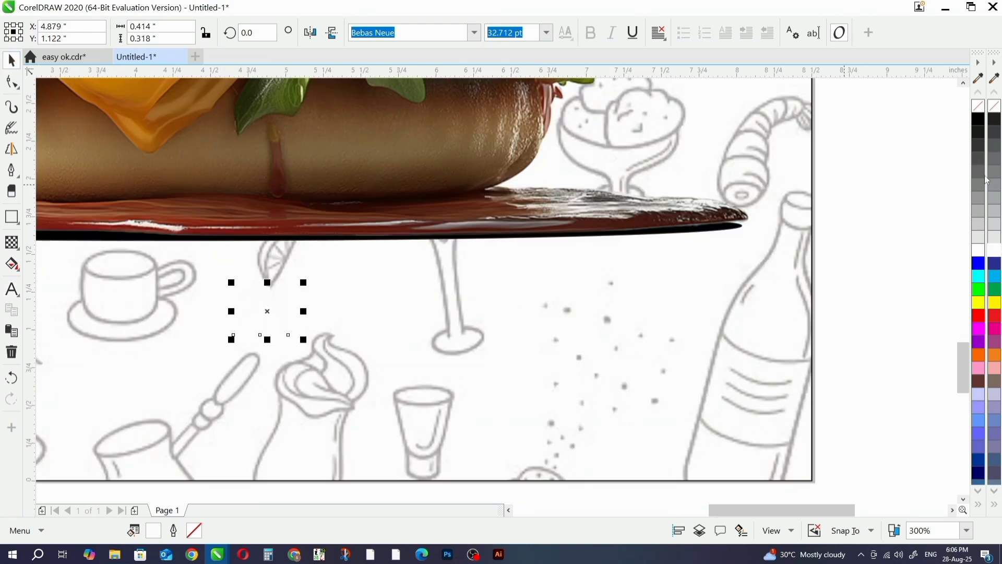
- Fill the "PH:" text black and add the phone number after the colon
{"action": "left_click", "coordinate": [980, 124]}
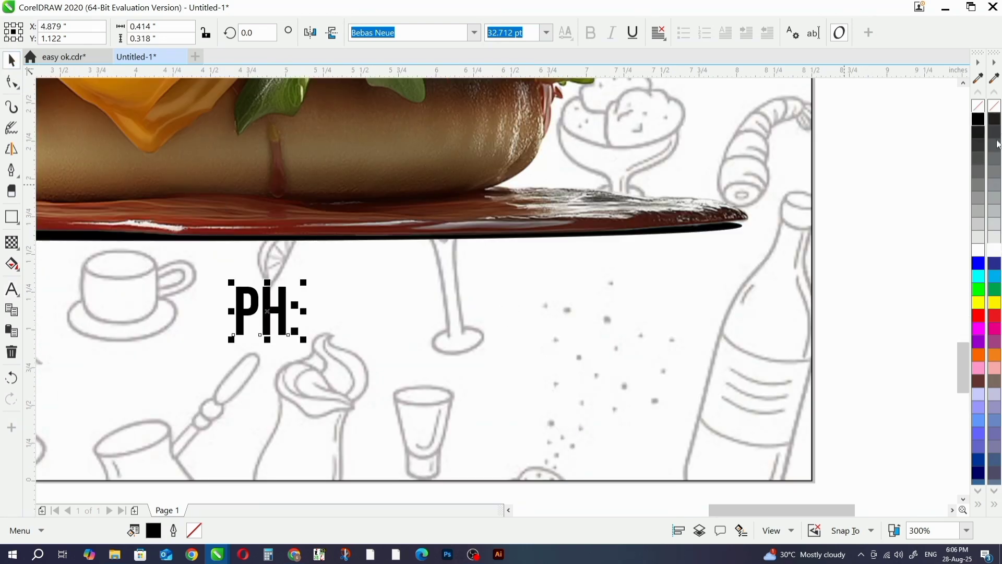
{"action": "left_click", "coordinate": [995, 505]}
{"action": "scroll", "coordinate": [555, 294], "scroll_direction": "down", "scroll_amount": 1}
{"action": "scroll", "coordinate": [532, 256], "scroll_direction": "up", "scroll_amount": 1}
{"action": "double_click", "coordinate": [532, 257]}
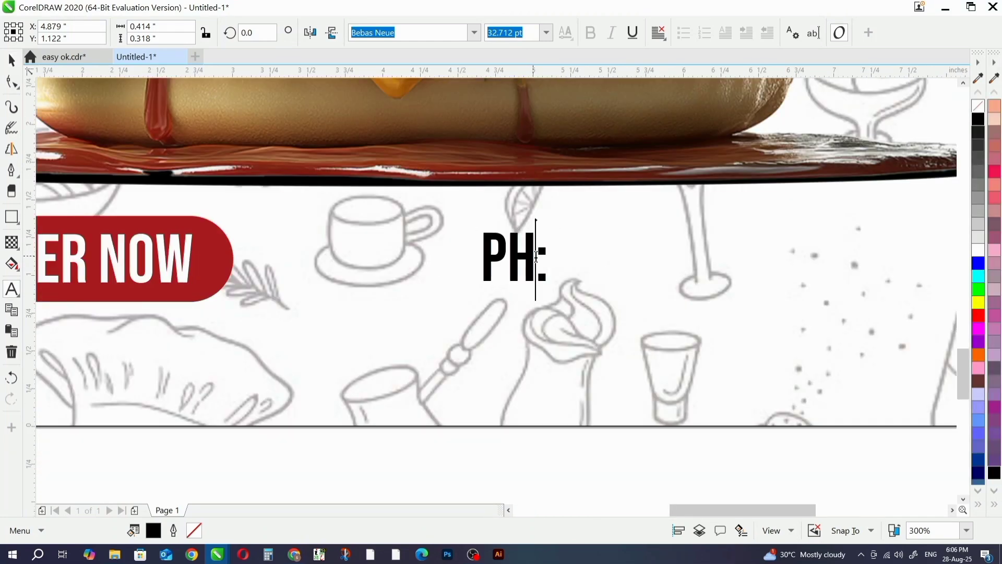
{"action": "left_click", "coordinate": [546, 248]}
{"action": "type", "text": "00000"}
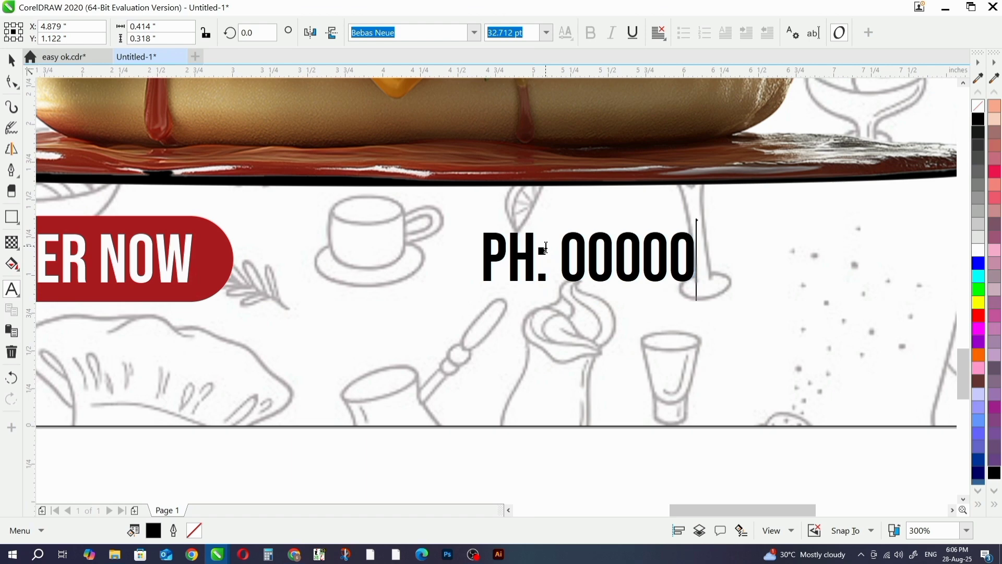
{"action": "type", "text": "-11111"}
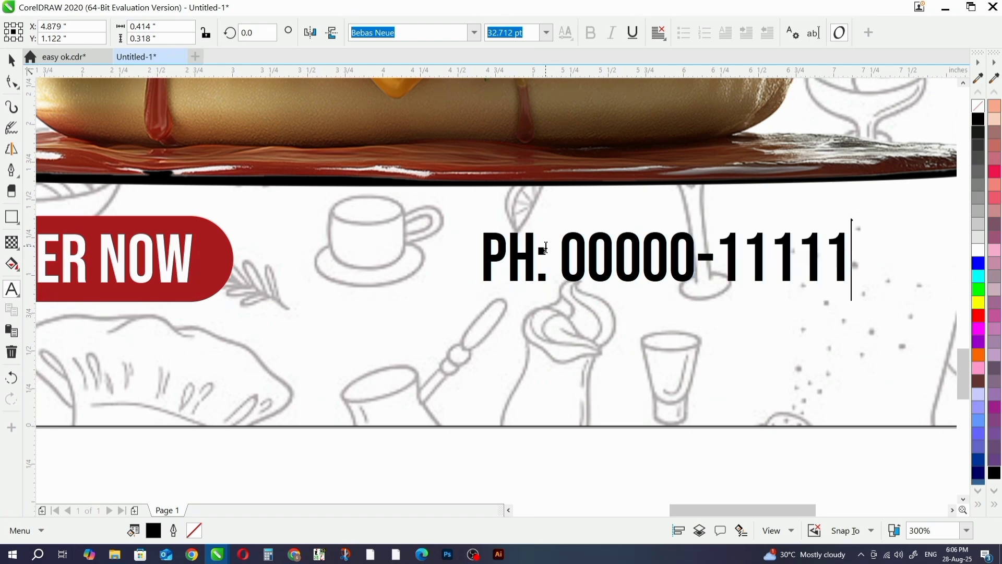
- Group the ORDER NOW button with the phone text and center the group horizontally on the page background at X 4.25 in
{"action": "scroll", "coordinate": [546, 248], "scroll_direction": "down", "scroll_amount": 4}
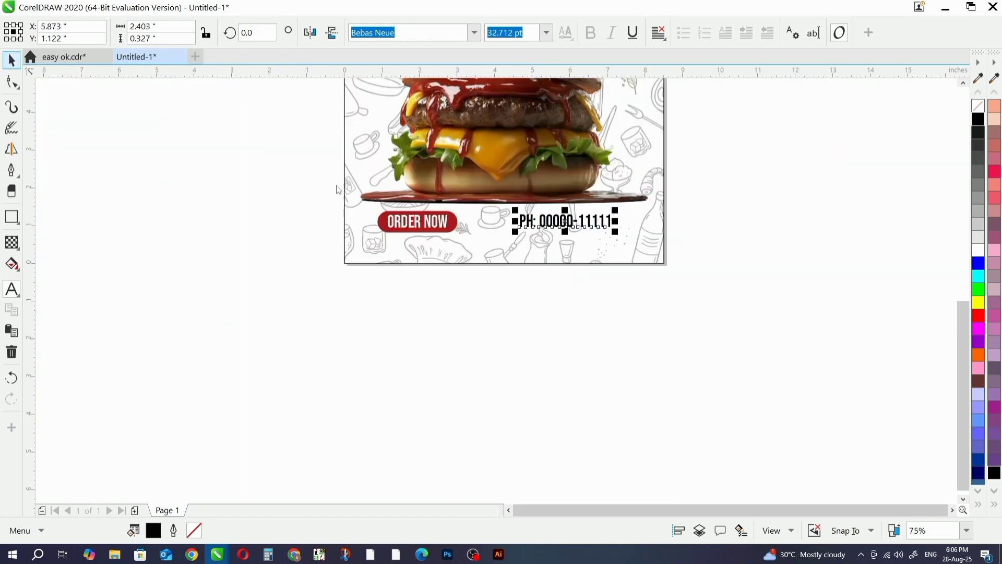
{"action": "left_click", "coordinate": [12, 60]}
{"action": "left_click_drag", "start_coordinate": [262, 323], "coordinate": [731, 191]}
{"action": "scroll", "coordinate": [551, 218], "scroll_direction": "up", "scroll_amount": 2}
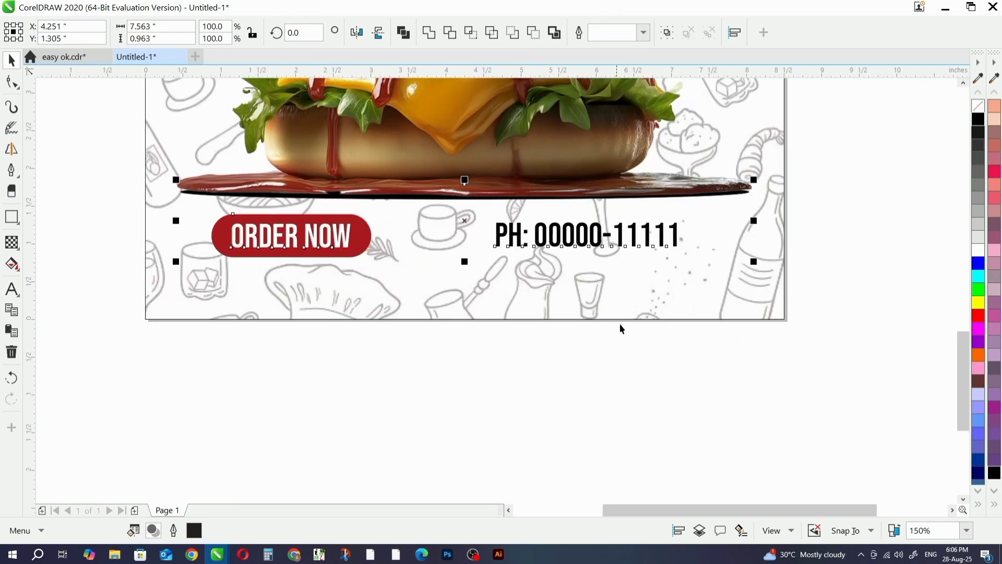
{"action": "scroll", "coordinate": [619, 323], "scroll_direction": "down", "scroll_amount": 2}
{"action": "left_click", "coordinate": [474, 368]}
{"action": "left_click_drag", "start_coordinate": [698, 271], "coordinate": [768, 267]}
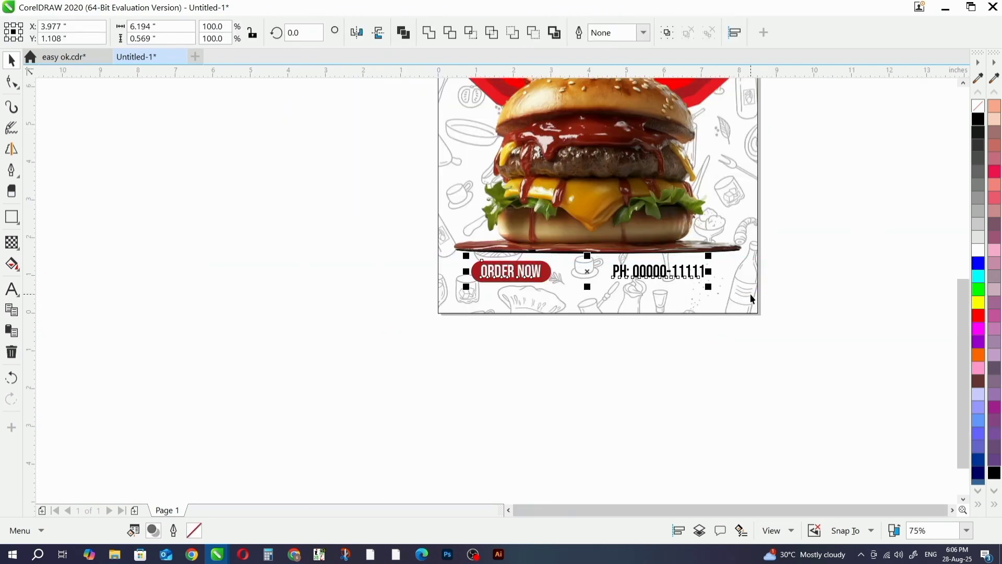
{"action": "key", "text": "ctrl+g"}
{"action": "left_click", "coordinate": [736, 300], "text": "shift"}
{"action": "key", "text": "c"}
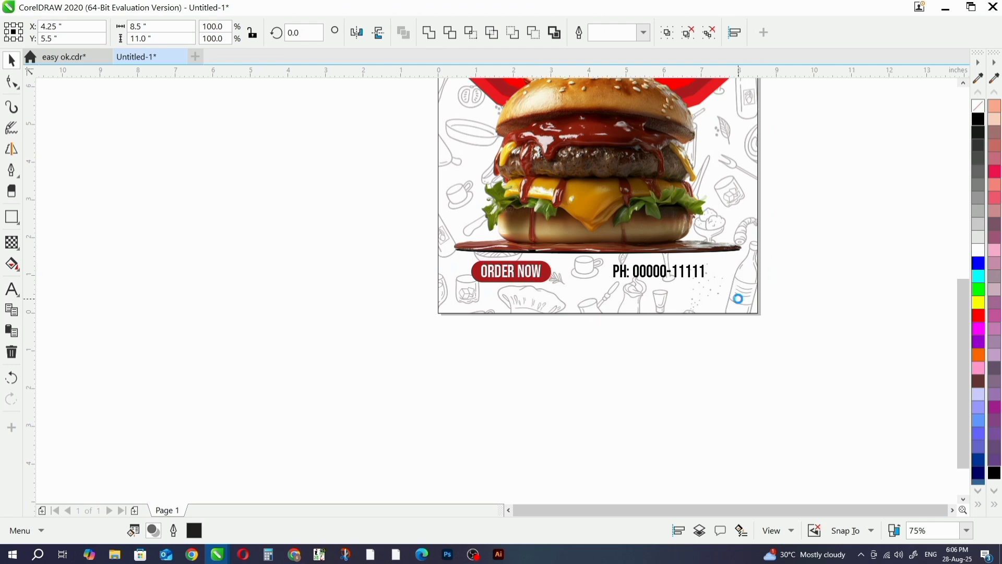
{"action": "left_click", "coordinate": [522, 410]}
- Move the grouped button and phone text slightly lower, away from the sauce puddle
{"action": "left_click_drag", "start_coordinate": [440, 363], "coordinate": [785, 249]}
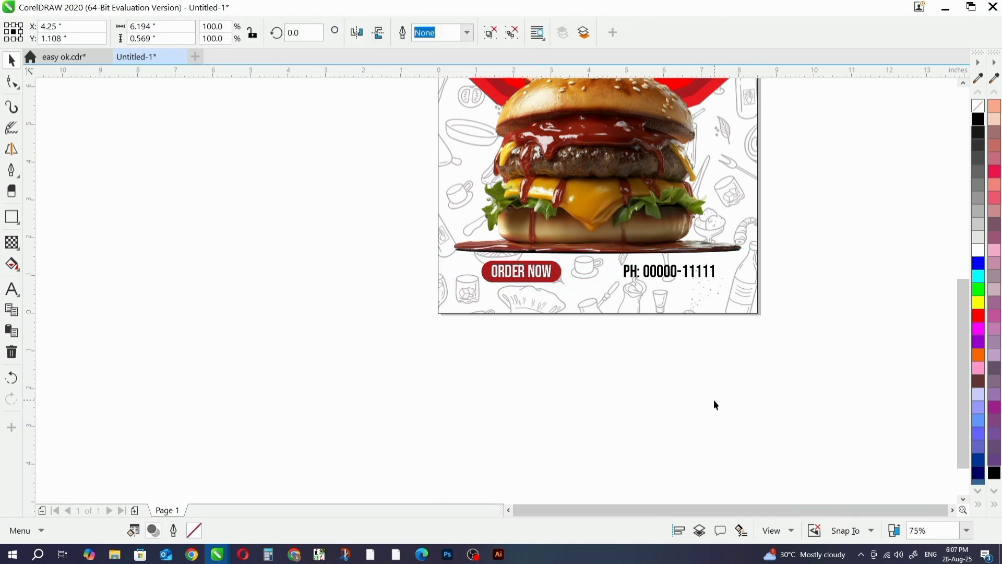
{"action": "left_click", "coordinate": [714, 401]}
{"action": "scroll", "coordinate": [694, 276], "scroll_direction": "up", "scroll_amount": 2}
{"action": "scroll", "coordinate": [692, 276], "scroll_direction": "up", "scroll_amount": 2}
{"action": "left_click", "coordinate": [581, 264]}
{"action": "scroll", "coordinate": [580, 261], "scroll_direction": "down", "scroll_amount": 4}
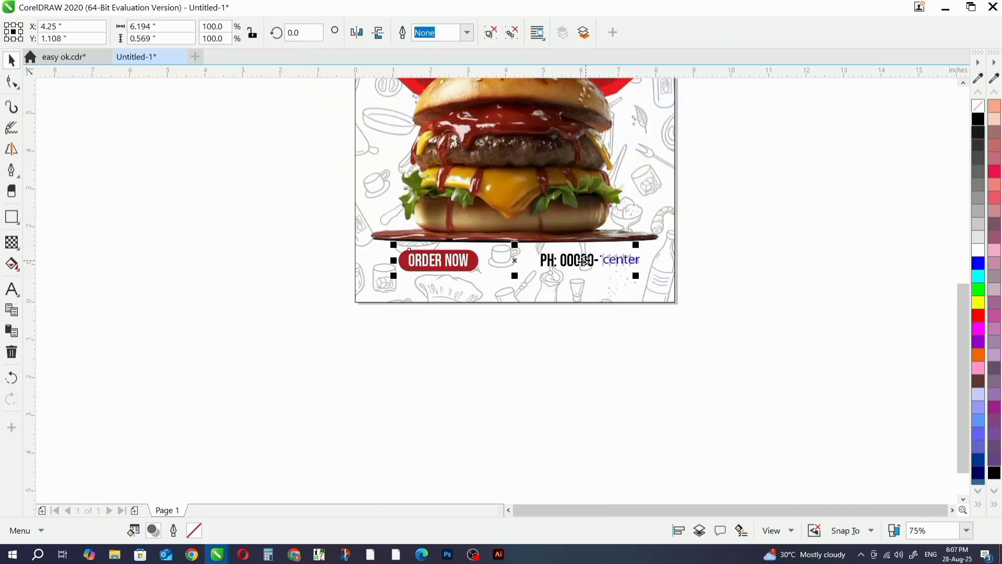
{"action": "left_click_drag", "start_coordinate": [580, 261], "coordinate": [580, 272]}
{"action": "left_click", "coordinate": [618, 318]}
{"action": "scroll", "coordinate": [619, 315], "scroll_direction": "down", "scroll_amount": 1}
{"action": "scroll", "coordinate": [620, 316], "scroll_direction": "up", "scroll_amount": 1}
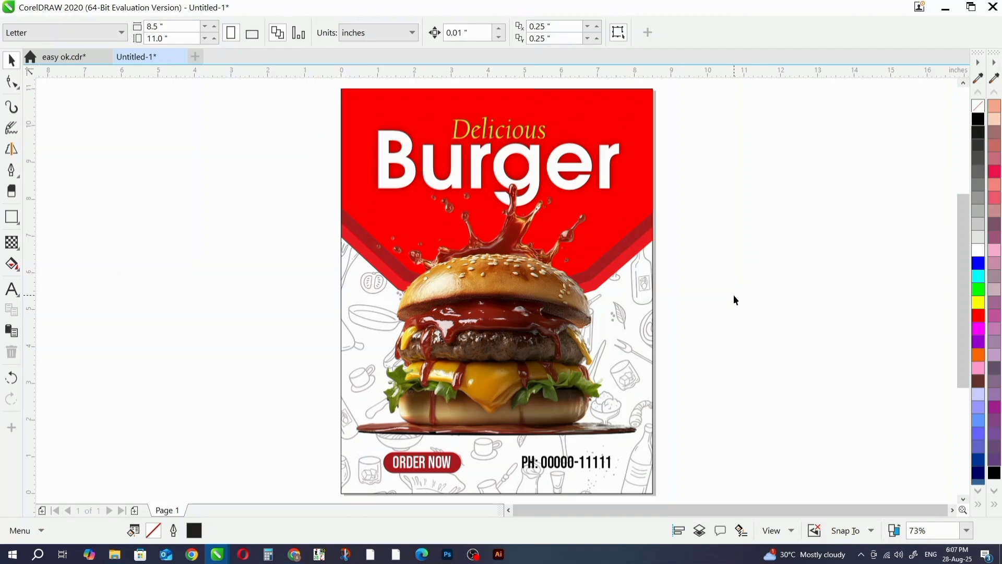
- Draw an 8.5 by 11 in rectangle covering the whole page and fill it yellow
{"action": "left_click", "coordinate": [12, 217]}
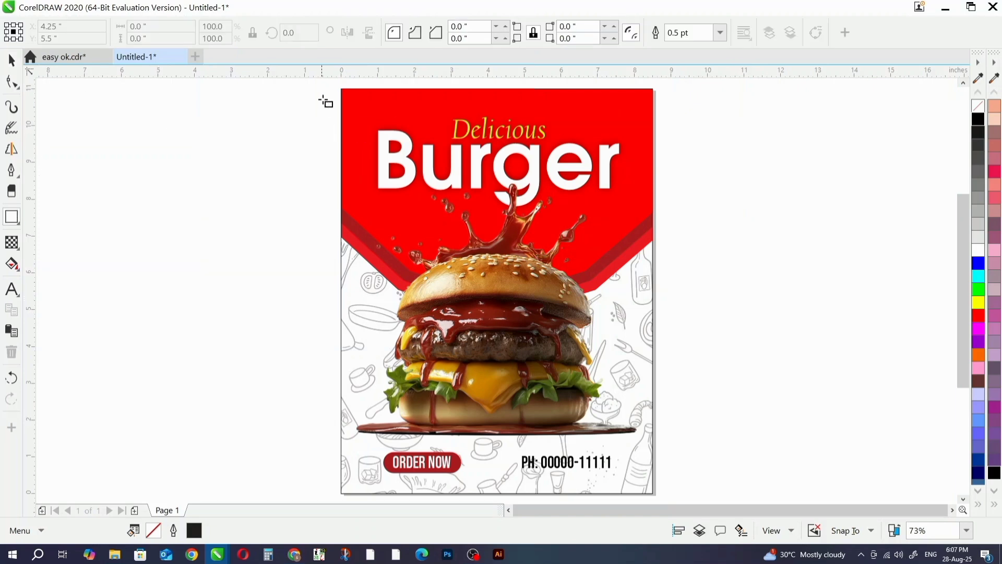
{"action": "left_click_drag", "start_coordinate": [341, 89], "coordinate": [655, 434]}
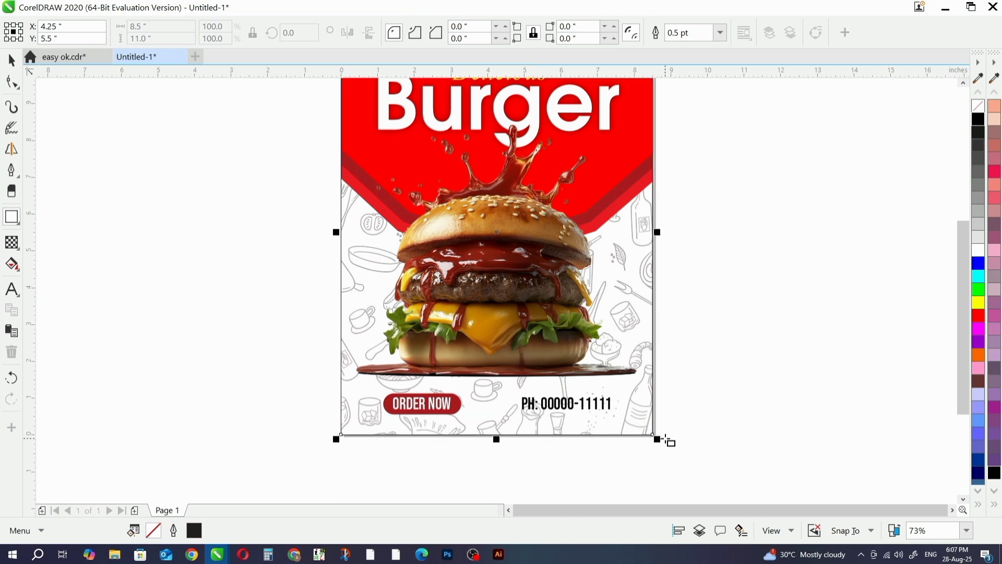
{"action": "scroll", "coordinate": [994, 292], "scroll_direction": "up", "scroll_amount": 5}
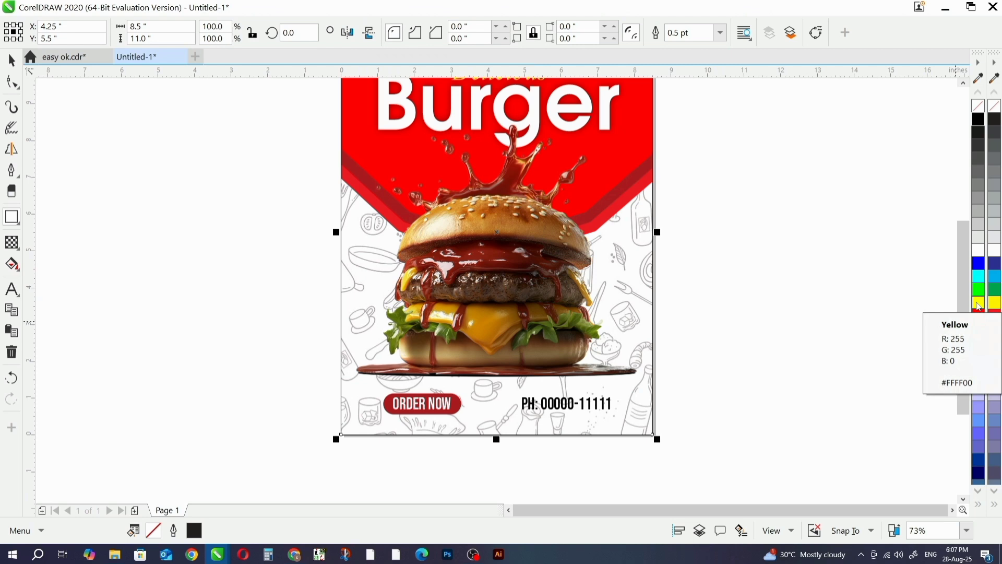
{"action": "left_click", "coordinate": [979, 306]}
{"action": "scroll", "coordinate": [619, 293], "scroll_direction": "down", "scroll_amount": 2}
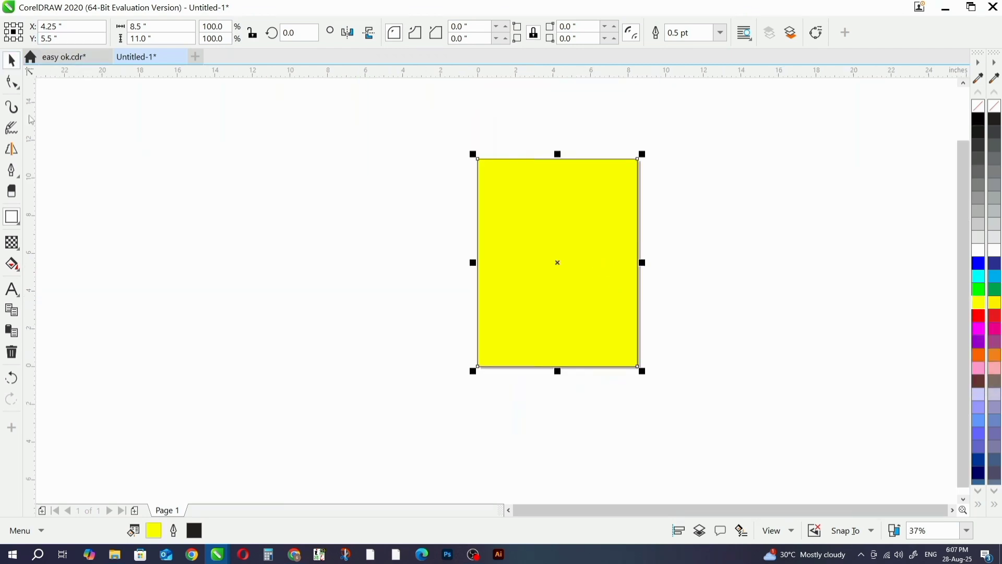
- Give the yellow page rectangle a 50% uniform transparency with the Subtract merge mode
{"action": "left_click", "coordinate": [11, 243]}
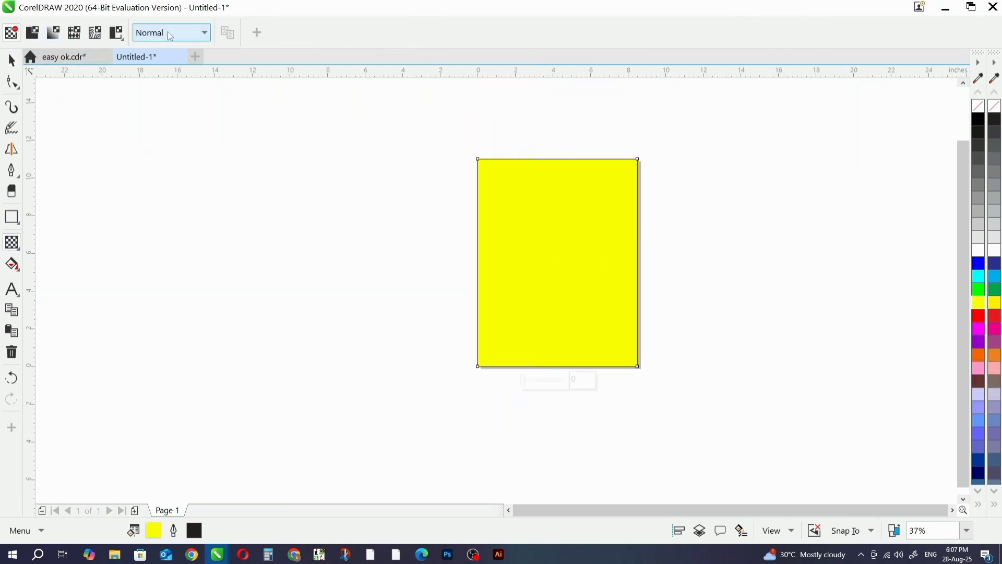
{"action": "left_click", "coordinate": [204, 33]}
{"action": "left_click", "coordinate": [183, 79]}
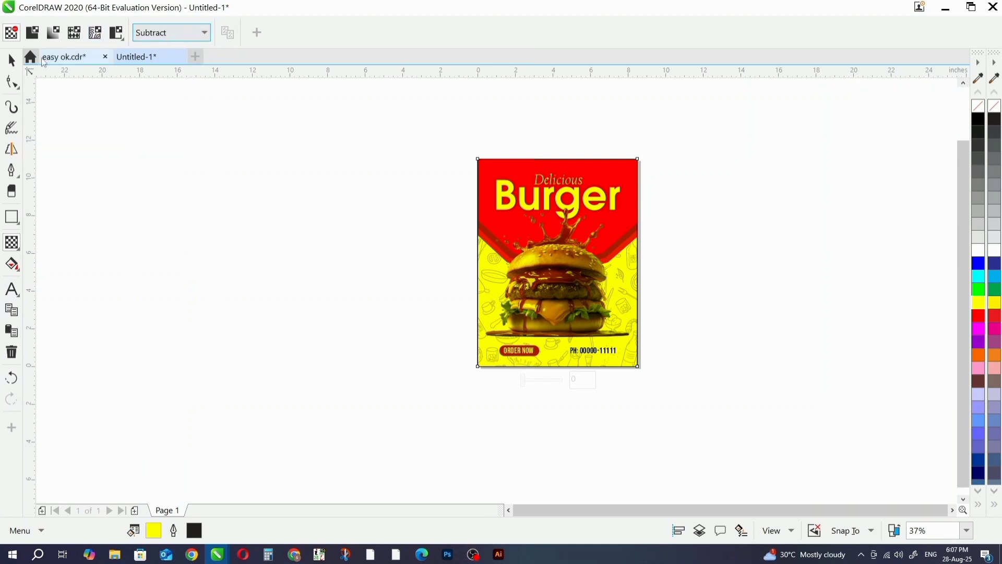
{"action": "left_click", "coordinate": [12, 60]}
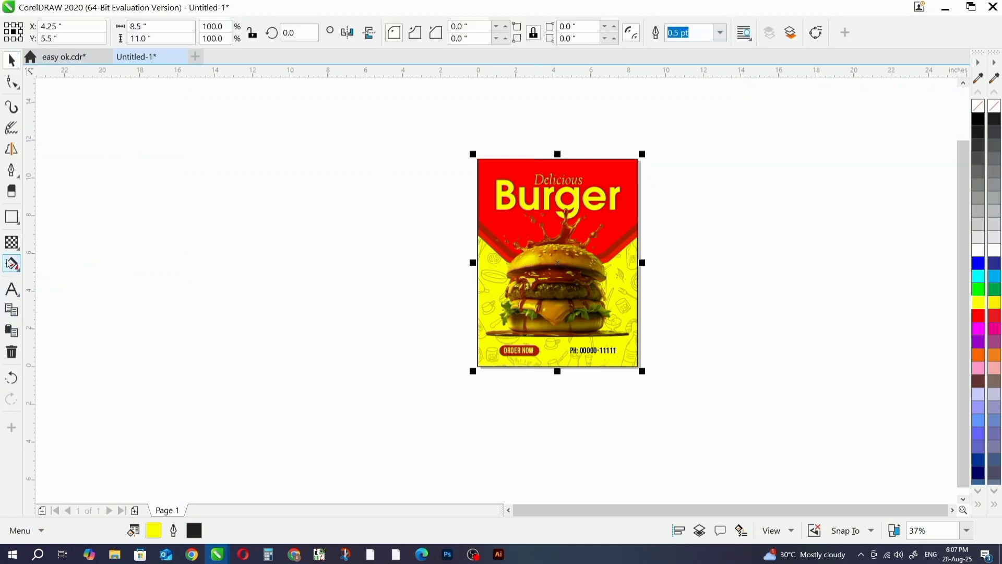
{"action": "left_click", "coordinate": [12, 243]}
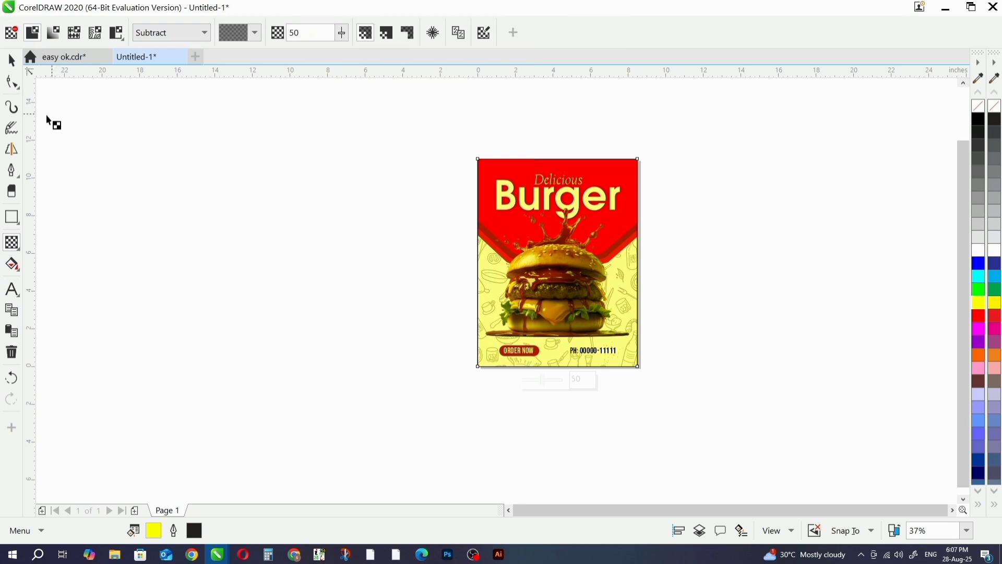
{"action": "left_click", "coordinate": [12, 60]}
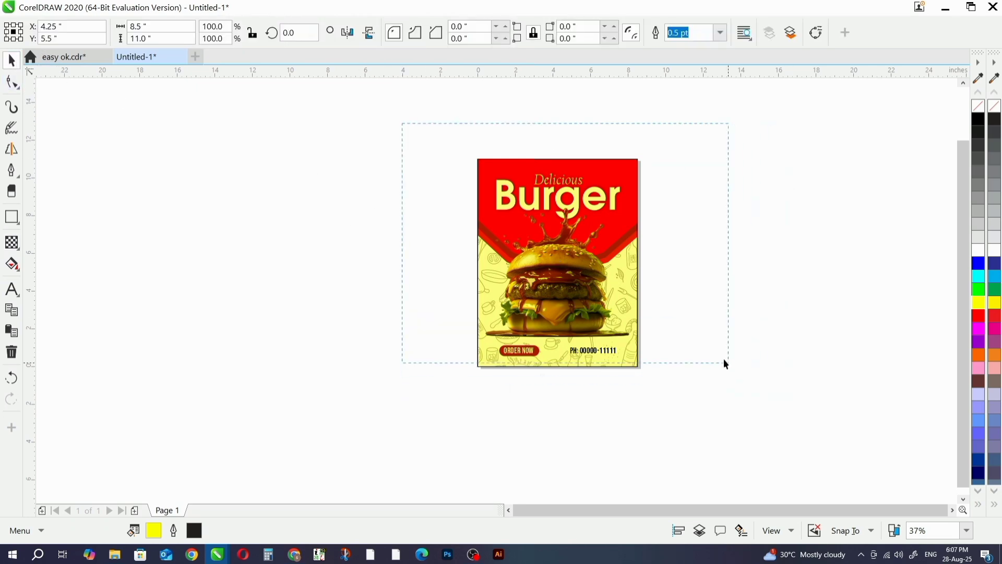
- Bring the title, burger, button and phone text in front of the yellow rectangle and preview the flyer full screen
{"action": "left_click_drag", "start_coordinate": [725, 363], "coordinate": [717, 357]}
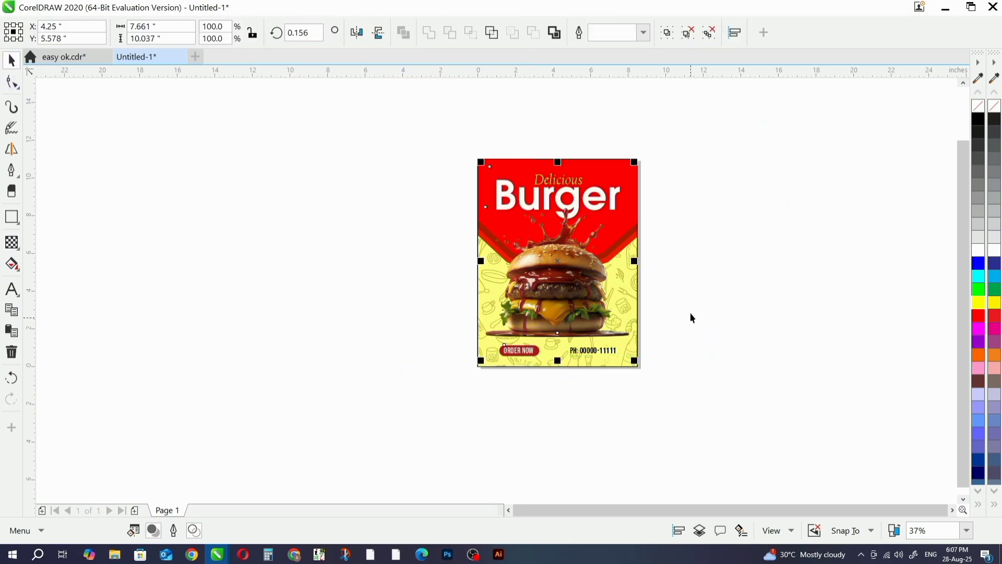
{"action": "scroll", "coordinate": [692, 318], "scroll_direction": "up", "scroll_amount": 2}
{"action": "scroll", "coordinate": [642, 294], "scroll_direction": "up", "scroll_amount": 2}
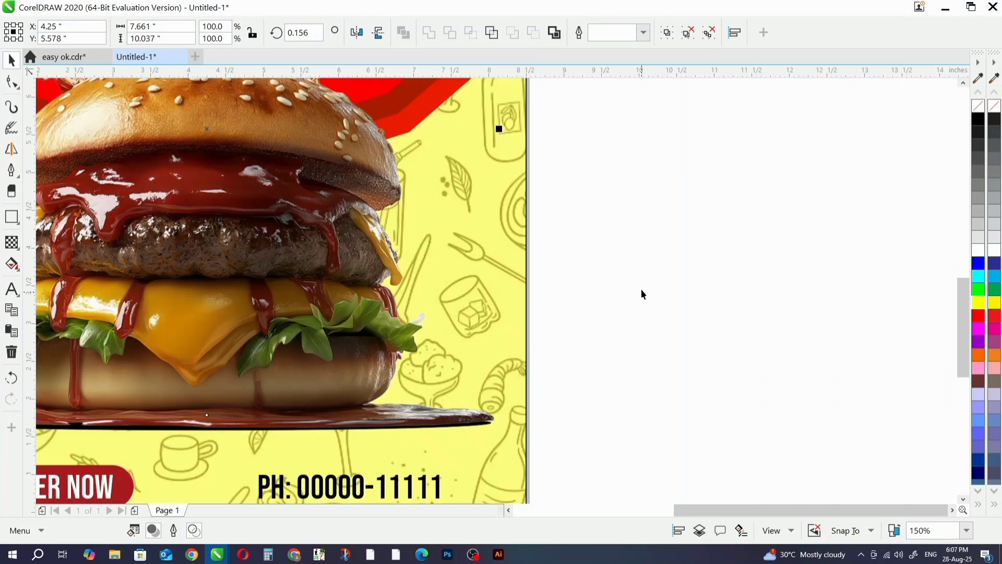
{"action": "scroll", "coordinate": [641, 288], "scroll_direction": "down", "scroll_amount": 4}
{"action": "key", "text": "F4"}
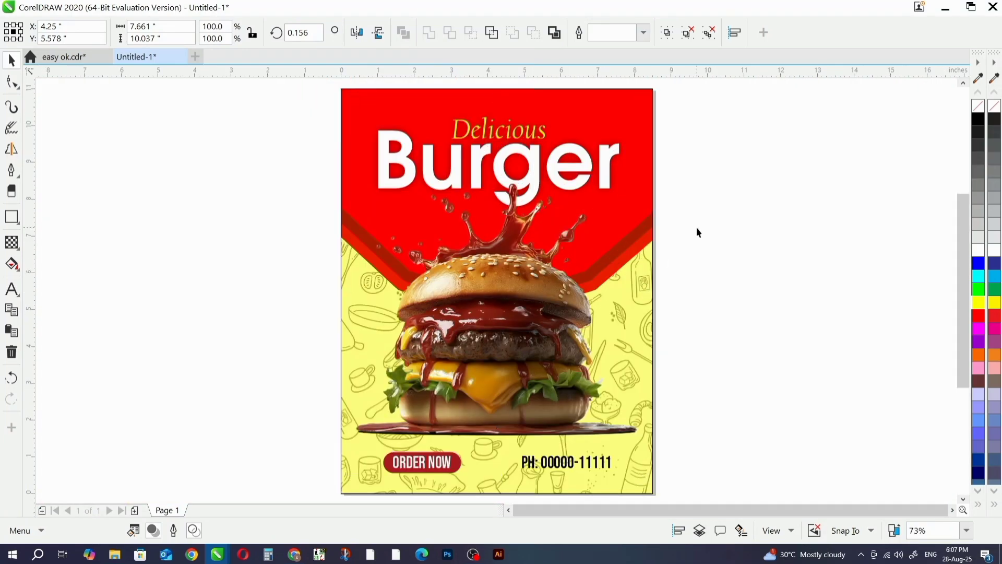
{"action": "left_click", "coordinate": [706, 229]}
{"action": "key", "text": "F9"}
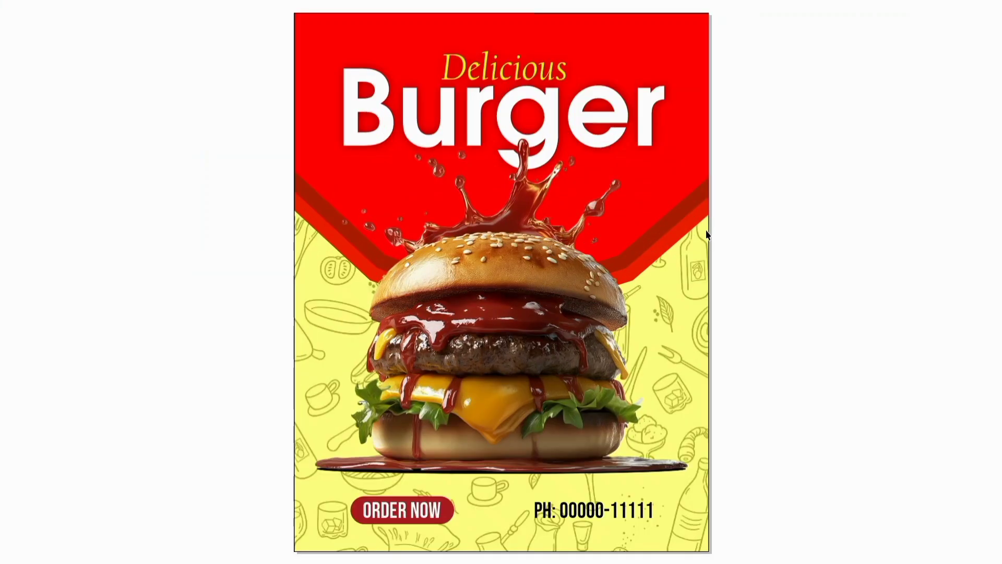
{"action": "key", "text": "F9"}
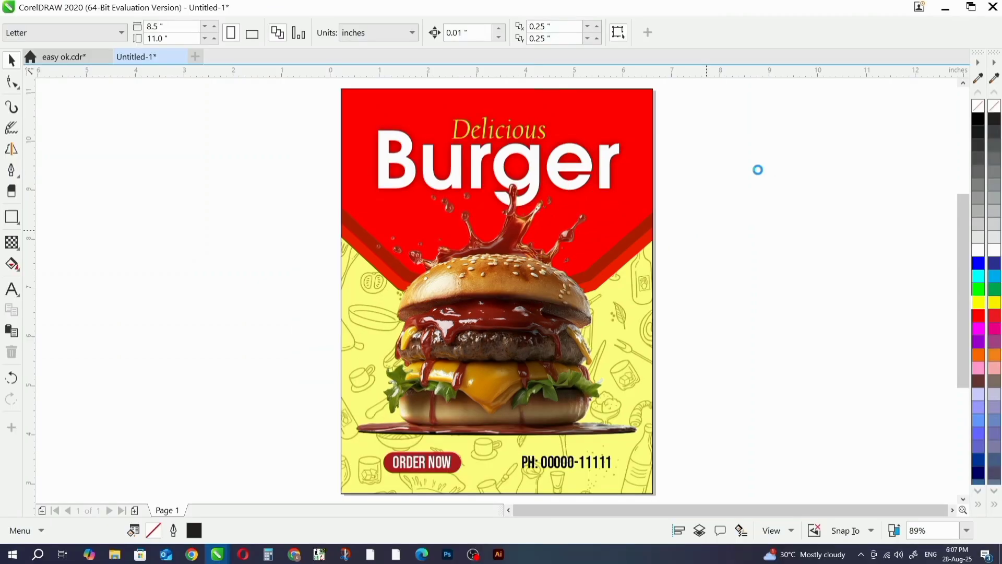
- Import the sliced tomato picture from the PNG DATA folder and place it about 2.83 in wide behind the title at the flyer's upper-right corner
{"action": "scroll", "coordinate": [508, 266], "scroll_direction": "down", "scroll_amount": 1}
{"action": "key", "text": "alt+Tab"}
{"action": "key", "text": "Tab"}
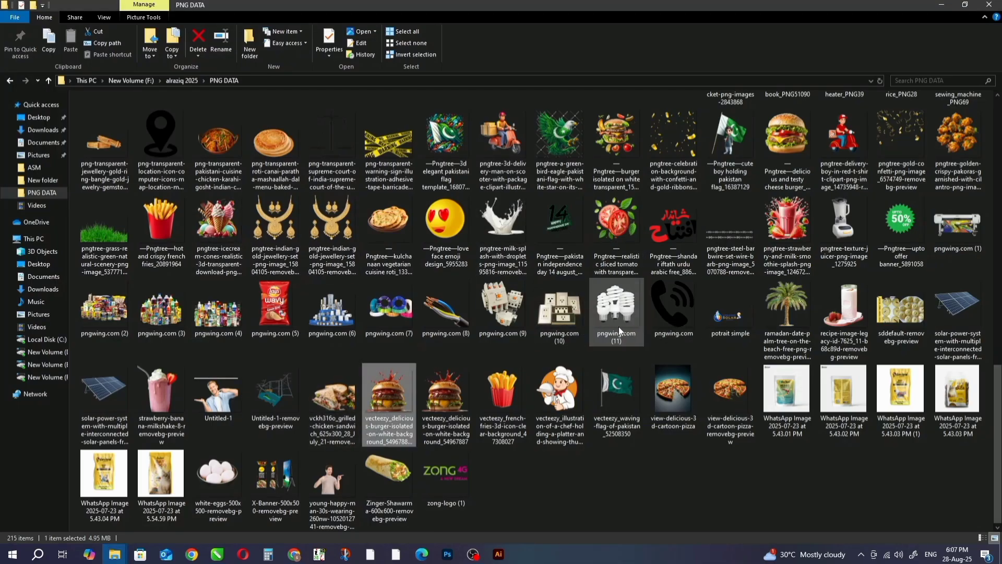
{"action": "left_click_drag", "start_coordinate": [627, 232], "coordinate": [294, 551]}
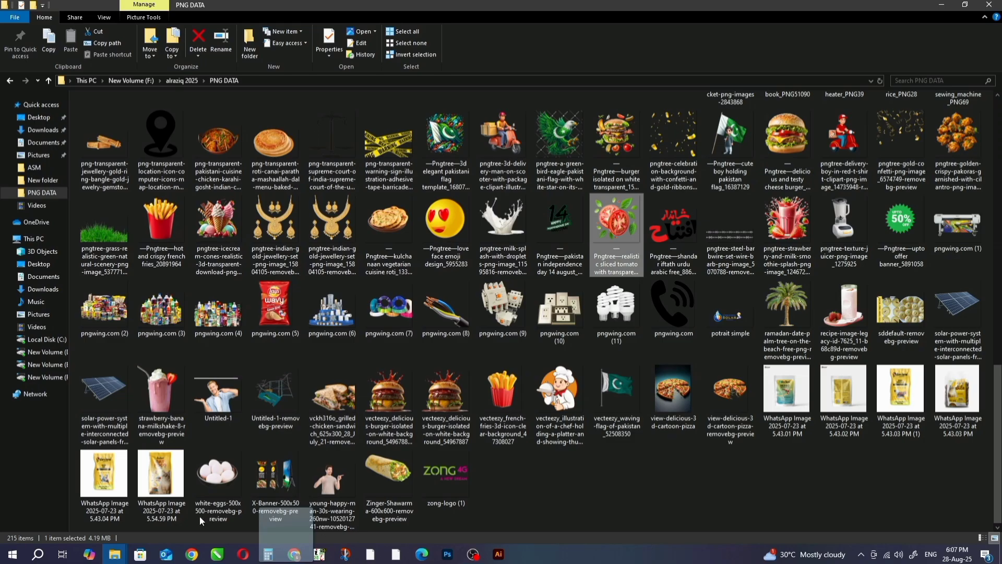
{"action": "left_click_drag", "start_coordinate": [200, 521], "coordinate": [388, 343]}
{"action": "left_click_drag", "start_coordinate": [413, 239], "coordinate": [560, 226]}
{"action": "scroll", "coordinate": [572, 170], "scroll_direction": "up", "scroll_amount": 1}
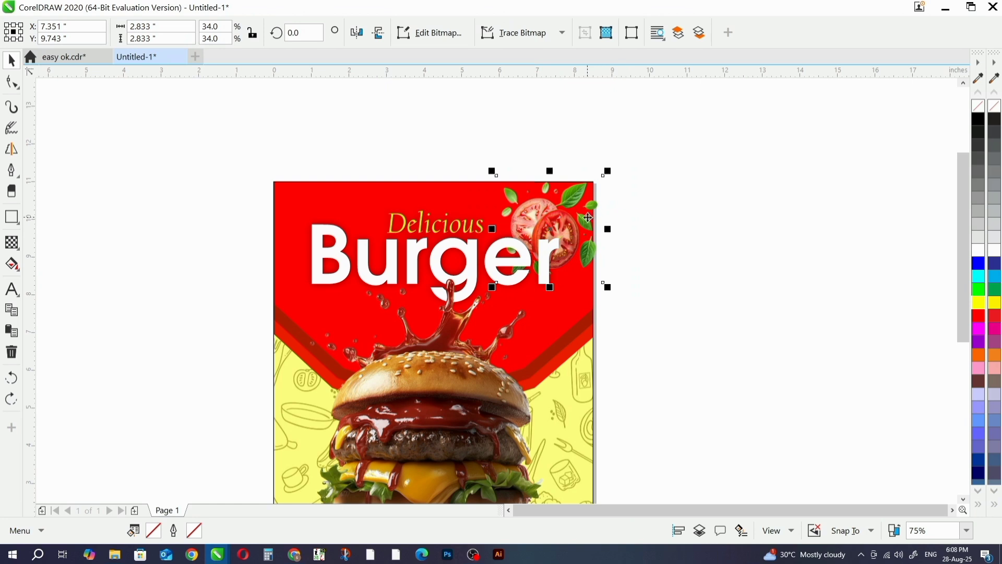
- Send the yellow page rectangle to the back of the layer
{"action": "right_click", "coordinate": [569, 231]}
{"action": "key", "text": "Escape"}
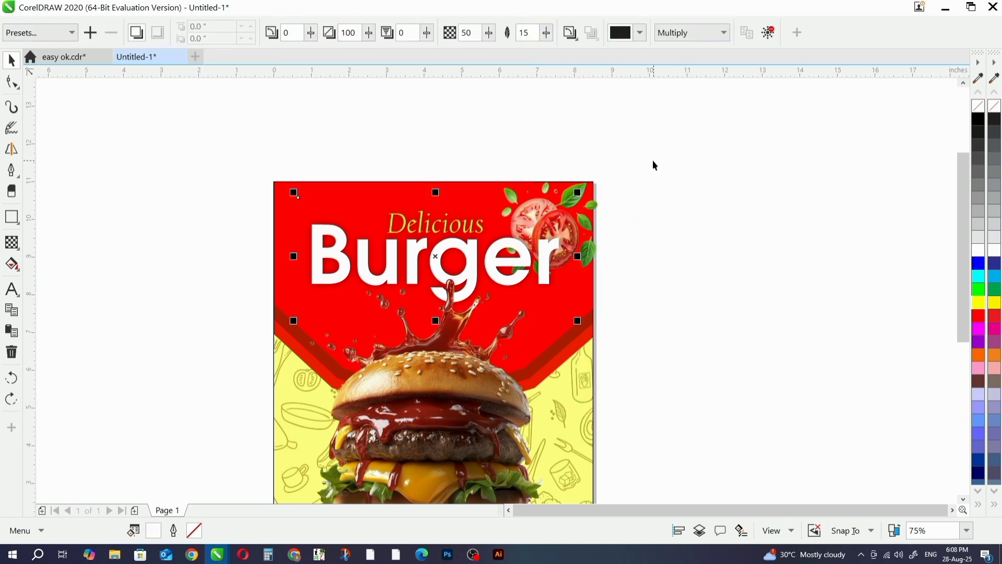
{"action": "scroll", "coordinate": [623, 308], "scroll_direction": "down", "scroll_amount": 2}
{"action": "left_click", "coordinate": [617, 375]}
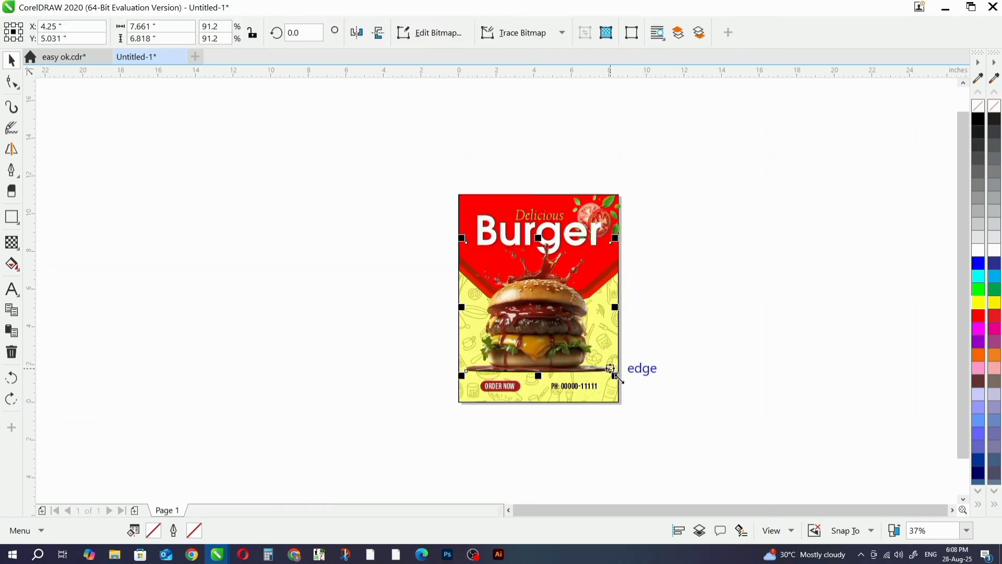
{"action": "left_click", "coordinate": [616, 400]}
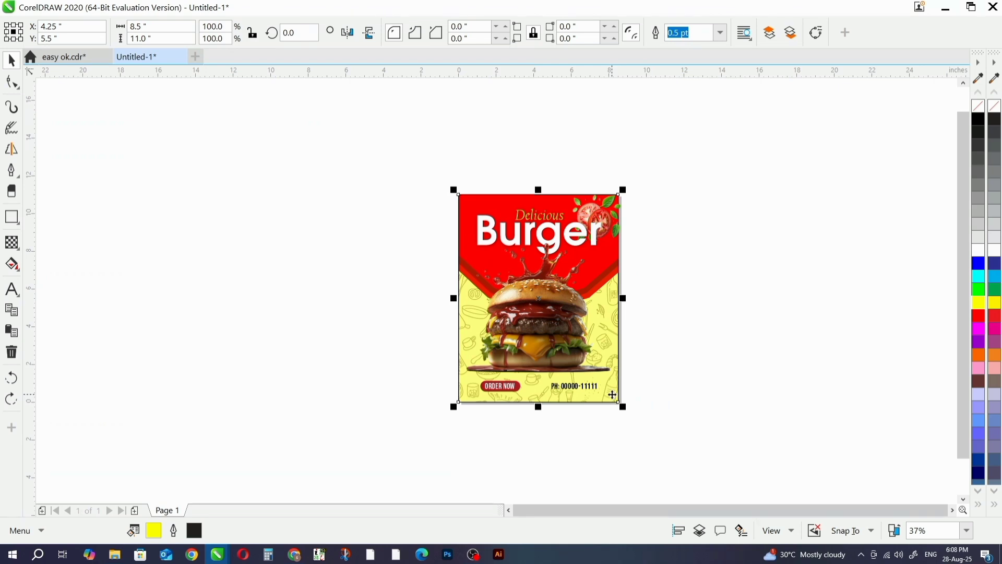
{"action": "key", "text": "shift+Page_Down"}
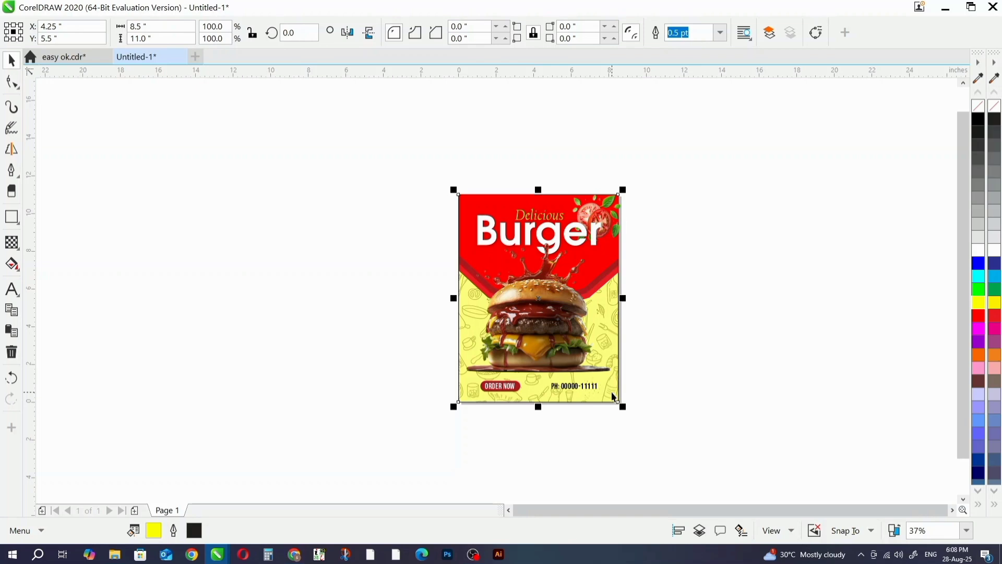
- Move the clipped red and doodle background off the page and undo the move
{"action": "left_click_drag", "start_coordinate": [611, 392], "coordinate": [419, 424]}
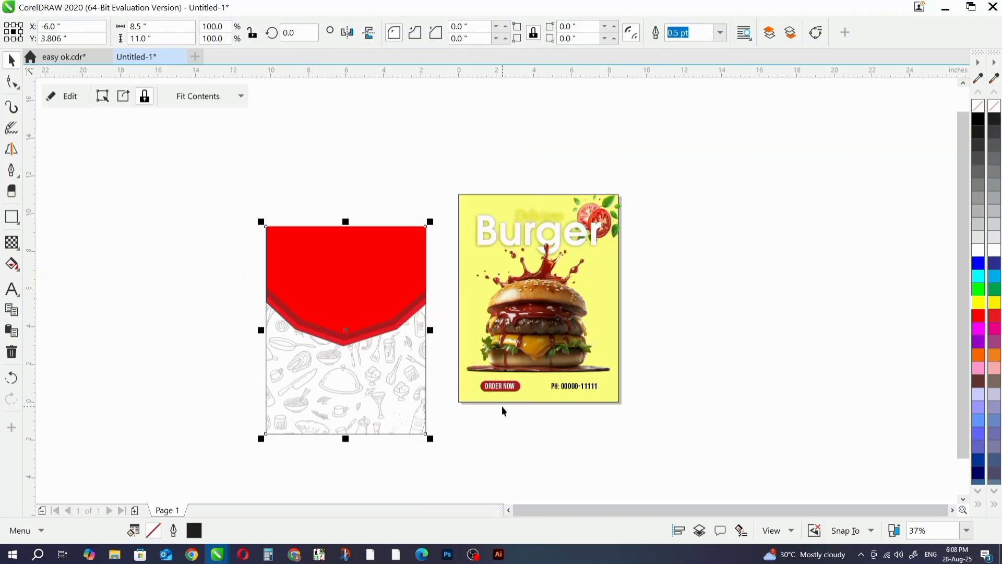
{"action": "key", "text": "ctrl+z"}
{"action": "left_click", "coordinate": [727, 337]}
{"action": "left_click", "coordinate": [613, 397]}
{"action": "left_click", "coordinate": [672, 342]}
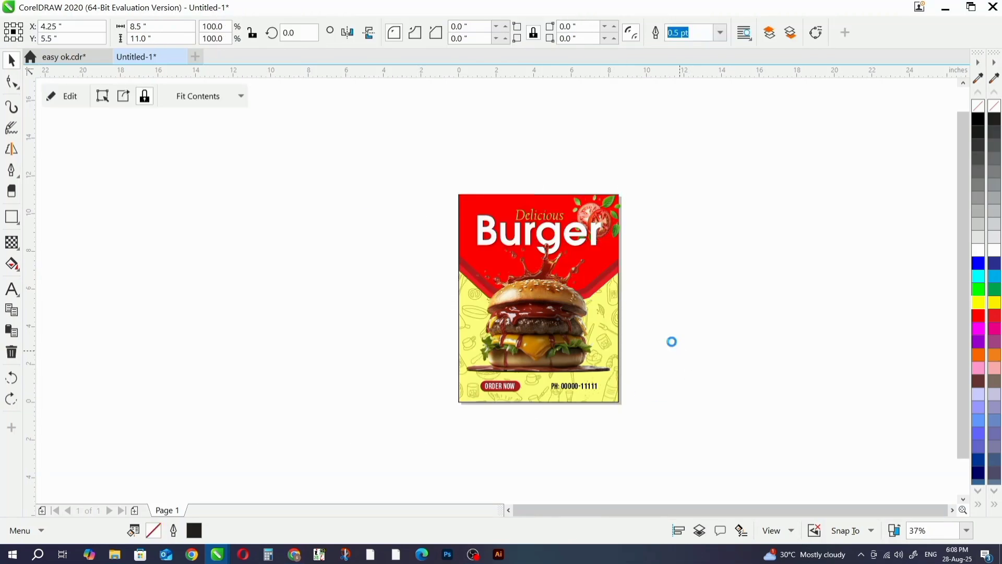
- Try to PowerClip the tomato picture inside the flyer's background frame
{"action": "scroll", "coordinate": [615, 221], "scroll_direction": "up", "scroll_amount": 2}
{"action": "left_click", "coordinate": [599, 222]}
{"action": "left_click", "coordinate": [623, 243], "text": "ctrl"}
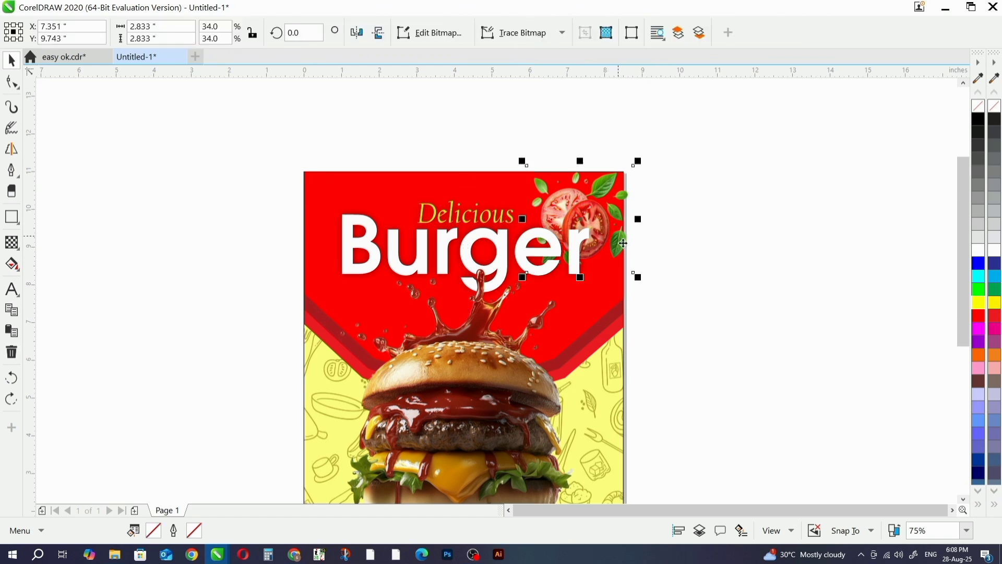
{"action": "right_click", "coordinate": [606, 214]}
{"action": "left_click", "coordinate": [642, 121]}
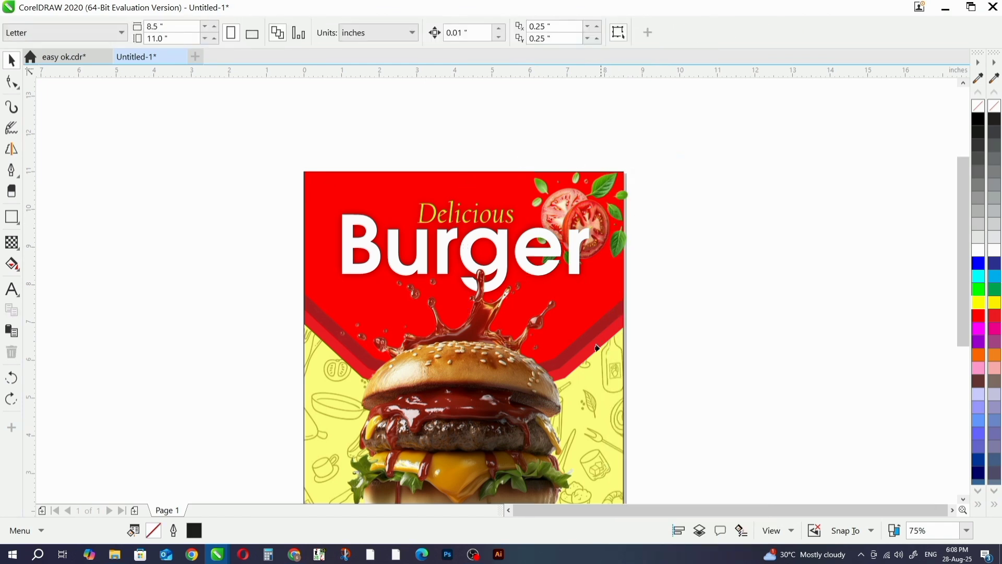
{"action": "left_click", "coordinate": [617, 320]}
{"action": "left_click", "coordinate": [516, 320]}
{"action": "left_click", "coordinate": [606, 401]}
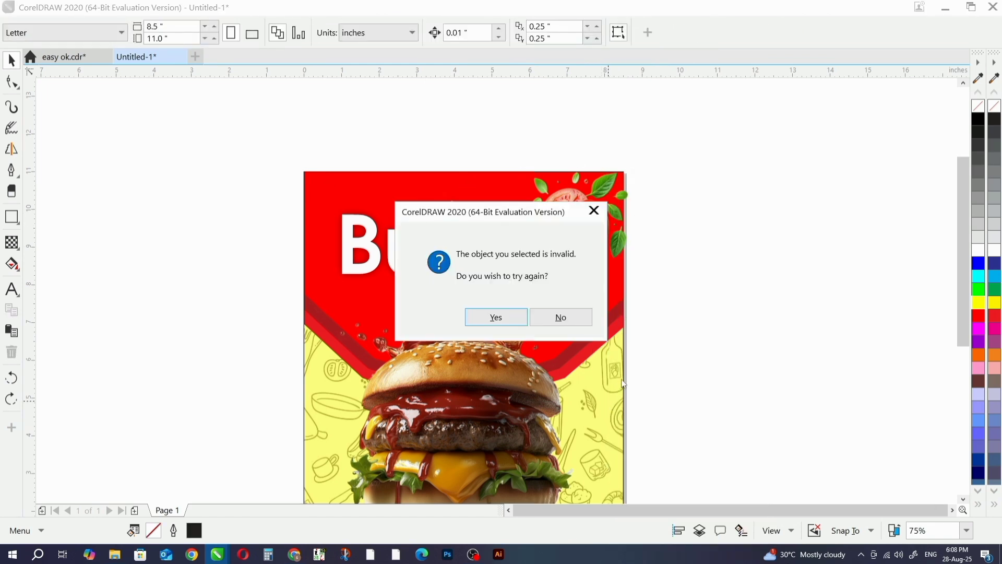
{"action": "left_click", "coordinate": [539, 322]}
{"action": "left_click", "coordinate": [320, 202]}
{"action": "left_click", "coordinate": [749, 177]}
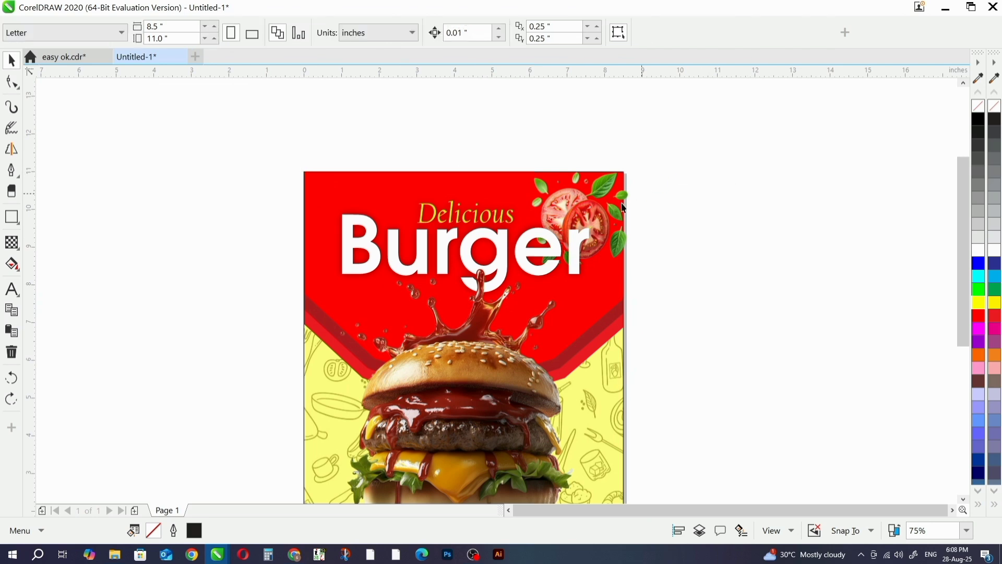
- Reselect the tomato picture and PowerClip it inside the page-sized background frame, targeting the frame's edge
{"action": "left_click", "coordinate": [603, 217]}
{"action": "right_click", "coordinate": [598, 209]}
{"action": "left_click", "coordinate": [718, 154]}
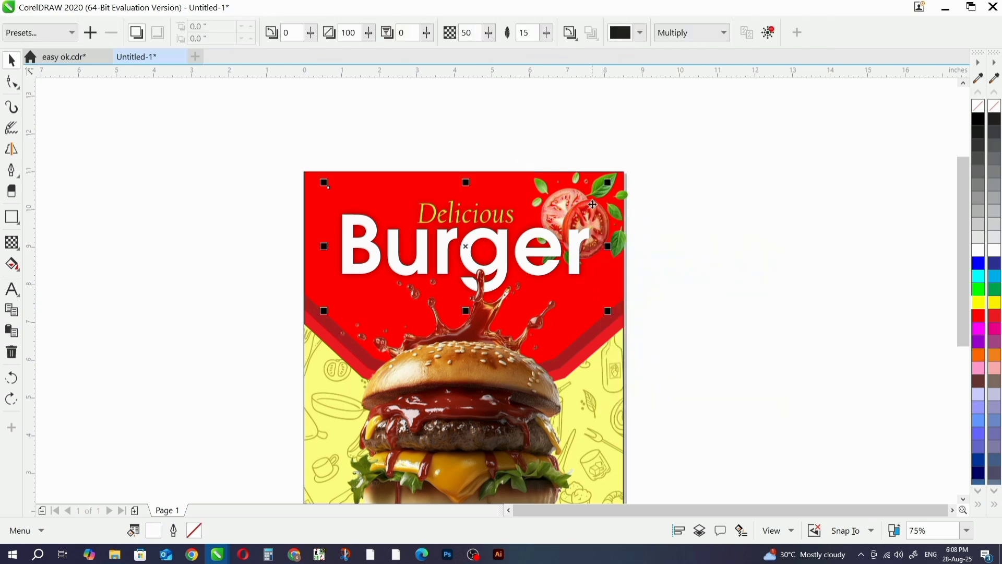
{"action": "left_click", "coordinate": [592, 204]}
{"action": "left_click", "coordinate": [629, 217]}
{"action": "left_click", "coordinate": [594, 233]}
{"action": "left_click", "coordinate": [613, 219]}
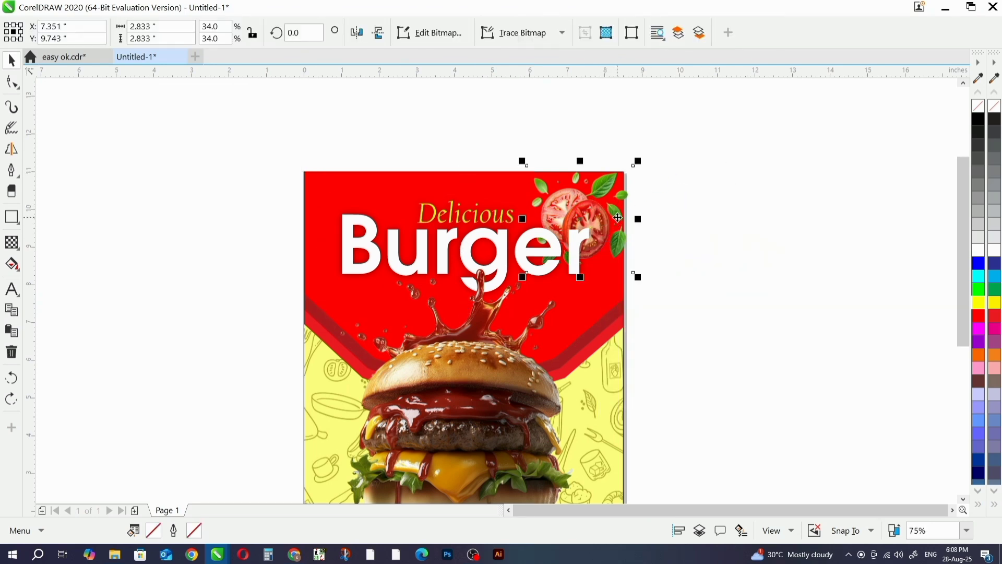
{"action": "right_click", "coordinate": [618, 217]}
{"action": "left_click", "coordinate": [681, 124]}
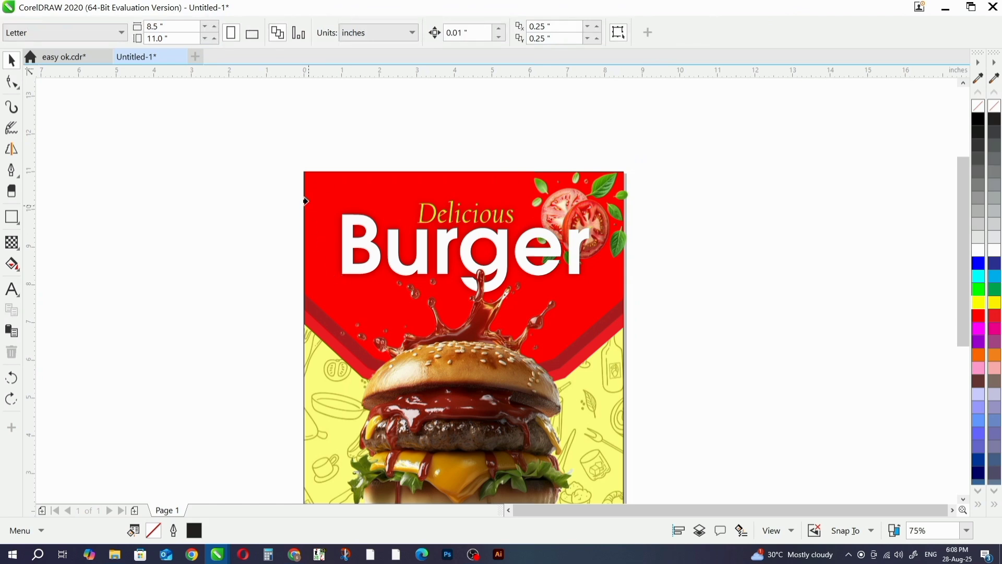
{"action": "left_click", "coordinate": [303, 173]}
- Duplicate the tomato picture to the flyer's upper-left corner, centered at about X 0.82 in and Y 9.76 in
{"action": "scroll", "coordinate": [602, 201], "scroll_direction": "down", "scroll_amount": 2}
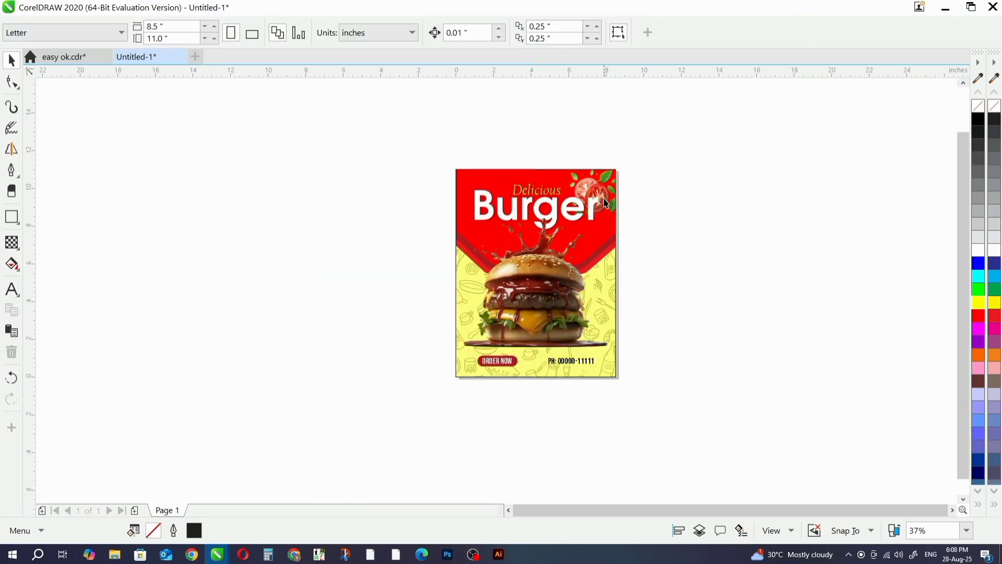
{"action": "left_click", "coordinate": [604, 207], "text": "ctrl"}
{"action": "left_click_drag", "start_coordinate": [598, 196], "coordinate": [480, 203]}
{"action": "scroll", "coordinate": [461, 198], "scroll_direction": "up", "scroll_amount": 2}
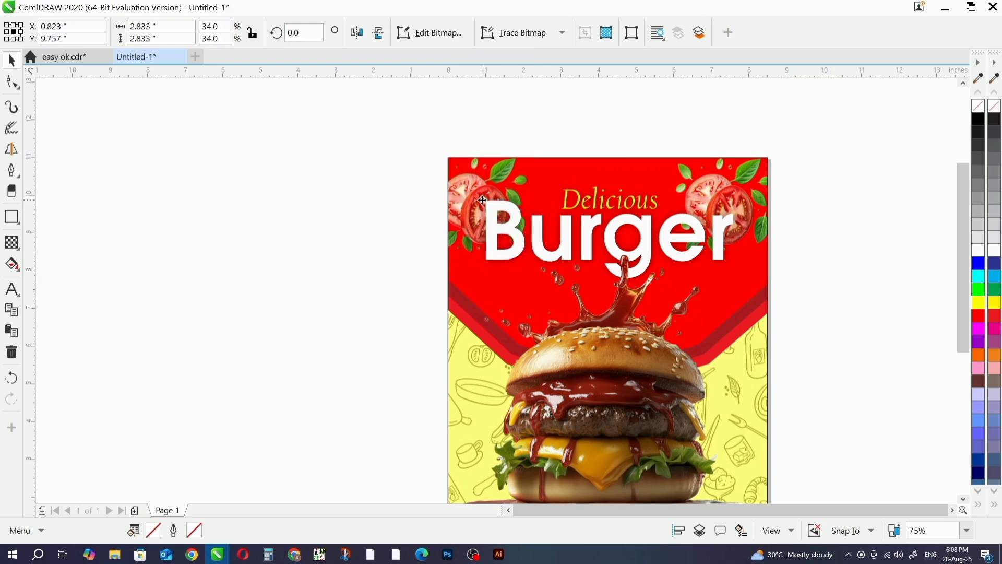
{"action": "scroll", "coordinate": [526, 179], "scroll_direction": "down", "scroll_amount": 2}
{"action": "left_click", "coordinate": [721, 195]}
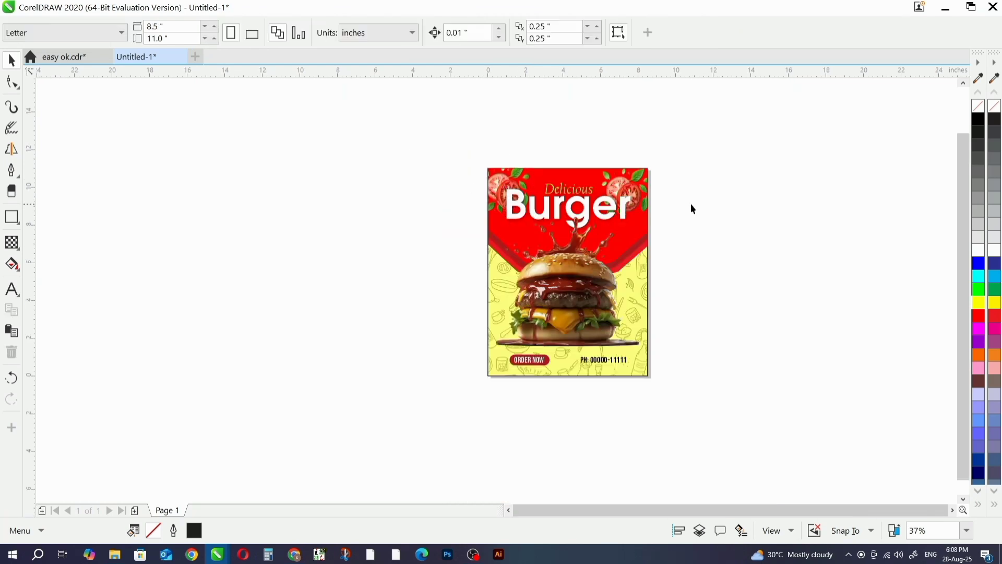
- Import the green leaf picture from the PNG DATA folder, scale it to about 4.5 by 4.6 in over the burger and mirror it horizontally
{"action": "scroll", "coordinate": [688, 205], "scroll_direction": "up", "scroll_amount": 2}
{"action": "key", "text": "alt+Tab"}
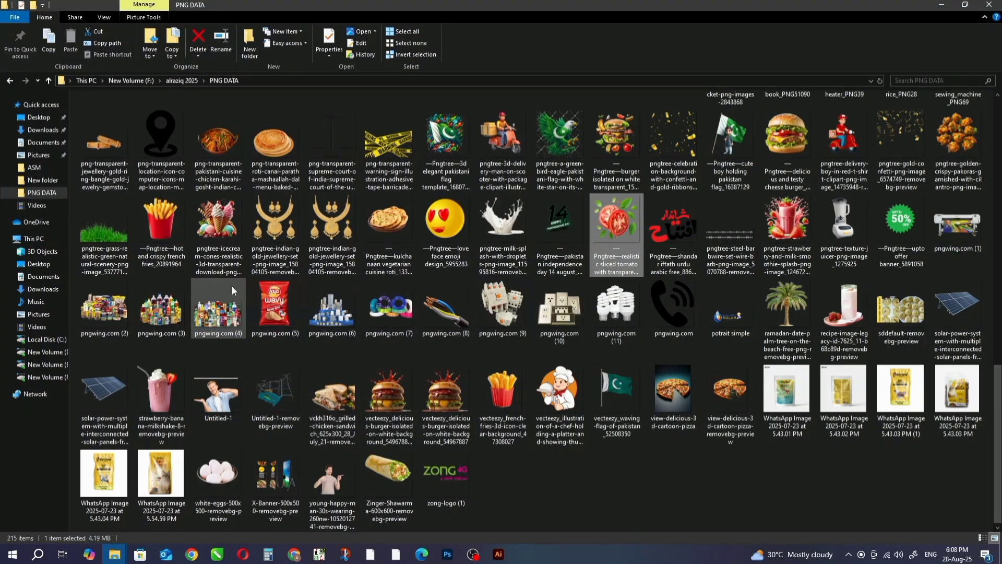
{"action": "scroll", "coordinate": [588, 326], "scroll_direction": "up", "scroll_amount": 3}
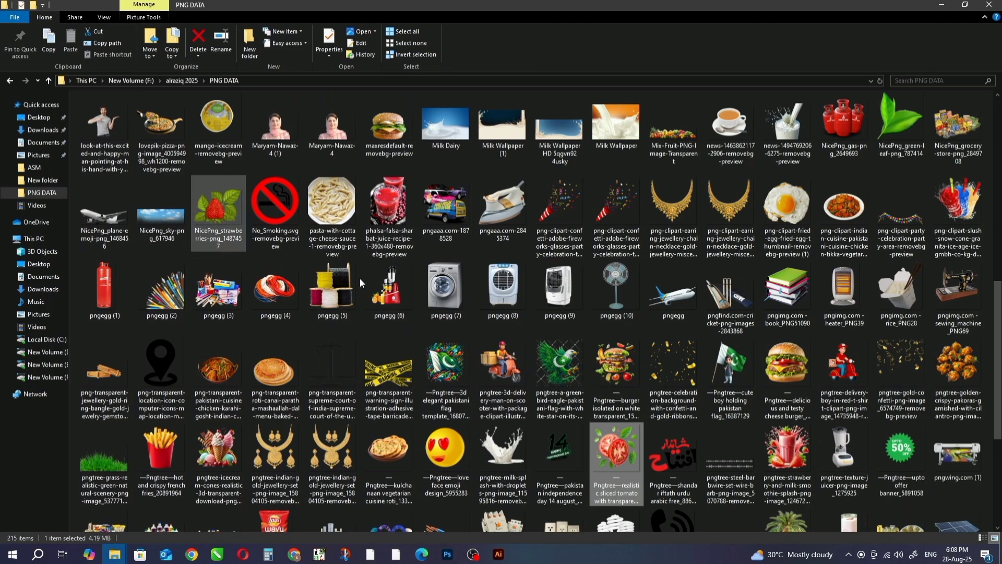
{"action": "left_click_drag", "start_coordinate": [900, 125], "coordinate": [320, 372]}
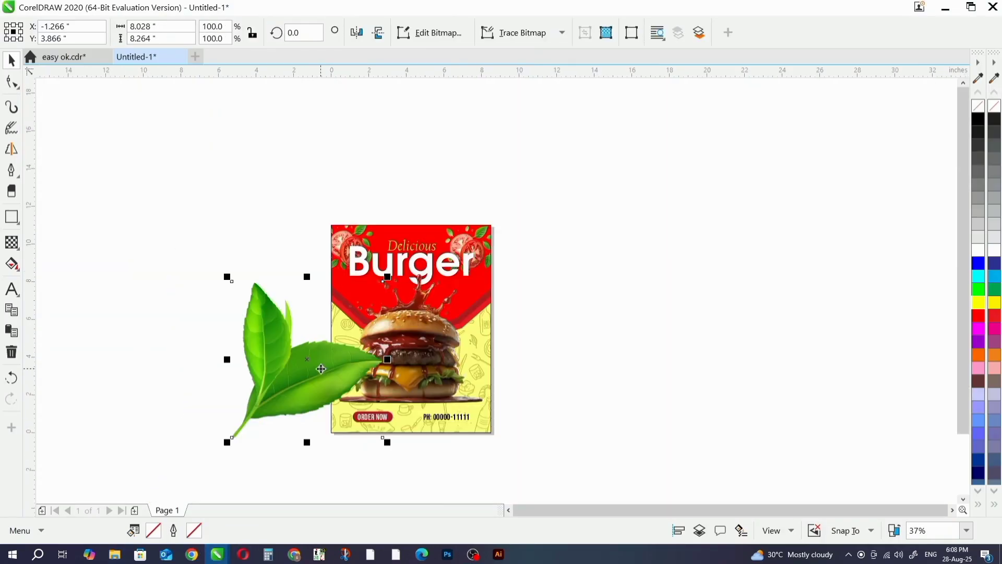
{"action": "left_click_drag", "start_coordinate": [386, 277], "coordinate": [317, 349]}
{"action": "left_click_drag", "start_coordinate": [279, 396], "coordinate": [365, 363]}
{"action": "scroll", "coordinate": [381, 360], "scroll_direction": "up", "scroll_amount": 1}
{"action": "left_click", "coordinate": [356, 32]}
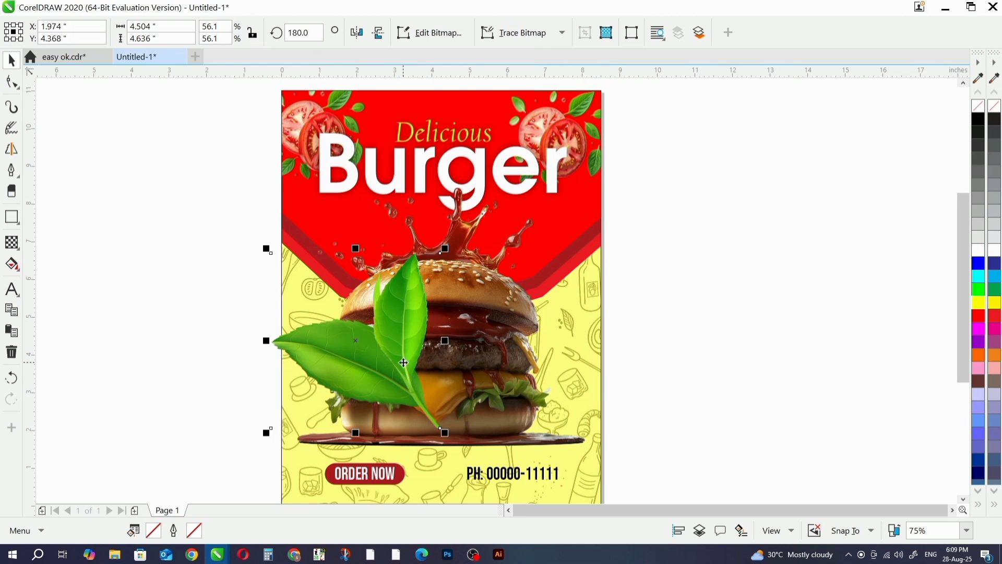
- Send the leaves behind the burger, shift them slightly up and inward, and enlarge them to about 6.2 by 6.4 in
{"action": "key", "text": "ctrl+Page_Down"}
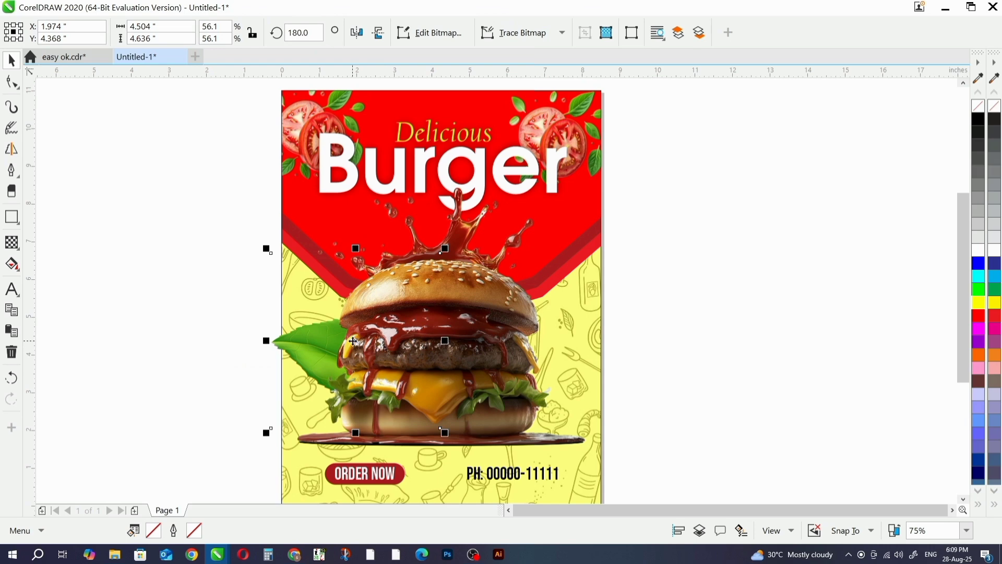
{"action": "left_click_drag", "start_coordinate": [353, 341], "coordinate": [382, 318]}
{"action": "left_click_drag", "start_coordinate": [474, 225], "coordinate": [516, 192]}
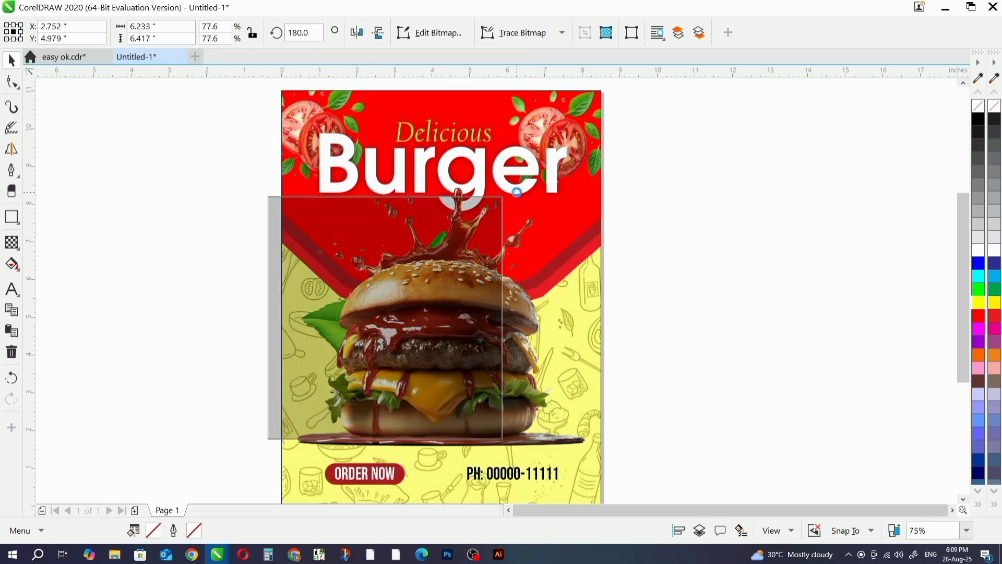
- Nudge the green leaves behind the burger to the right, to about X 3.2 in
{"action": "key", "text": "Right"}
{"action": "key", "text": "Right"}
{"action": "key", "text": "Right"}
{"action": "key", "text": "Right"}
{"action": "key", "text": "Right"}
{"action": "key", "text": "Right"}
{"action": "key", "text": "Right"}
{"action": "key", "text": "Right"}
{"action": "key", "text": "Right"}
{"action": "key", "text": "Right"}
{"action": "key", "text": "Right"}
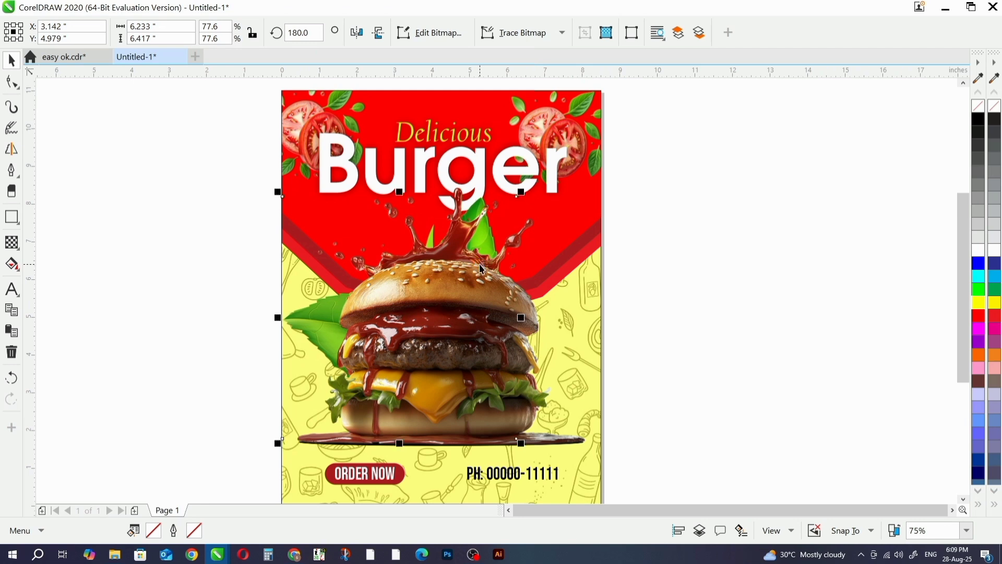
{"action": "scroll", "coordinate": [480, 262], "scroll_direction": "down", "scroll_amount": 2}
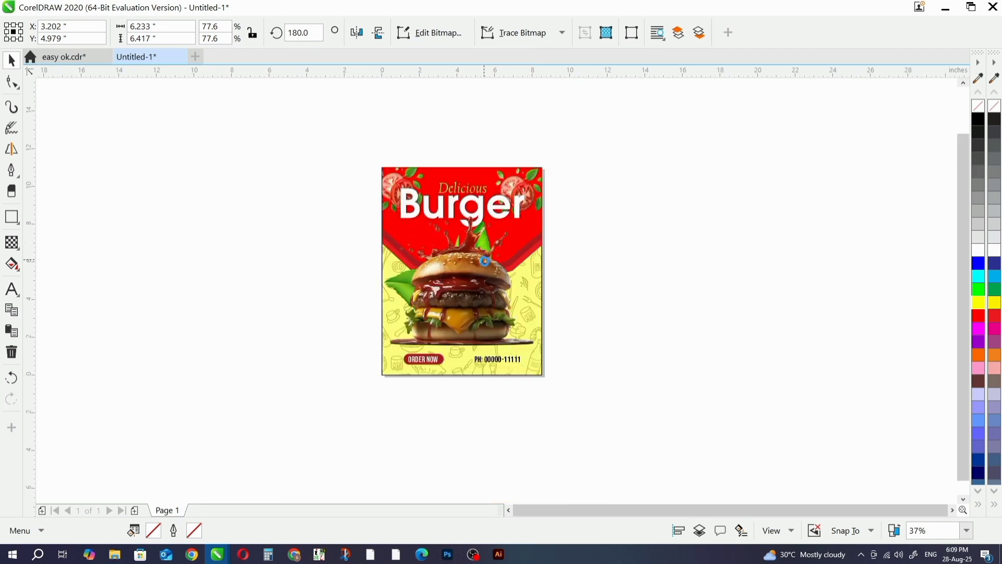
{"action": "key", "text": "Right"}
{"action": "key", "text": "Right"}
{"action": "key", "text": "Right"}
{"action": "key", "text": "Right"}
{"action": "key", "text": "Right"}
{"action": "left_click", "coordinate": [619, 266]}
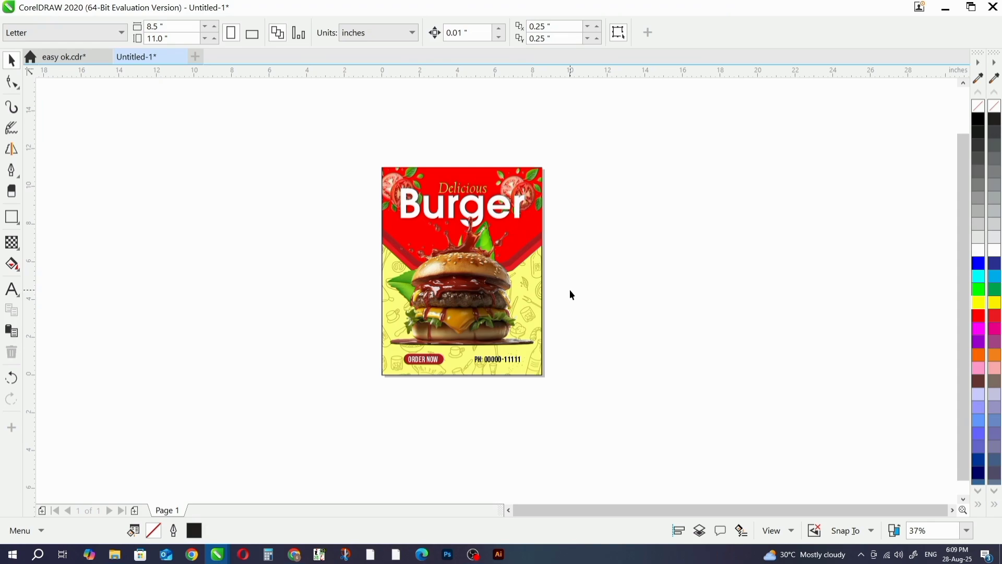
- Import the delivery scooter rider picture from the PNG DATA folder beside the page and scale it to about 1.2 in square
{"action": "scroll", "coordinate": [571, 295], "scroll_direction": "up", "scroll_amount": 2}
{"action": "key", "text": "alt+Tab"}
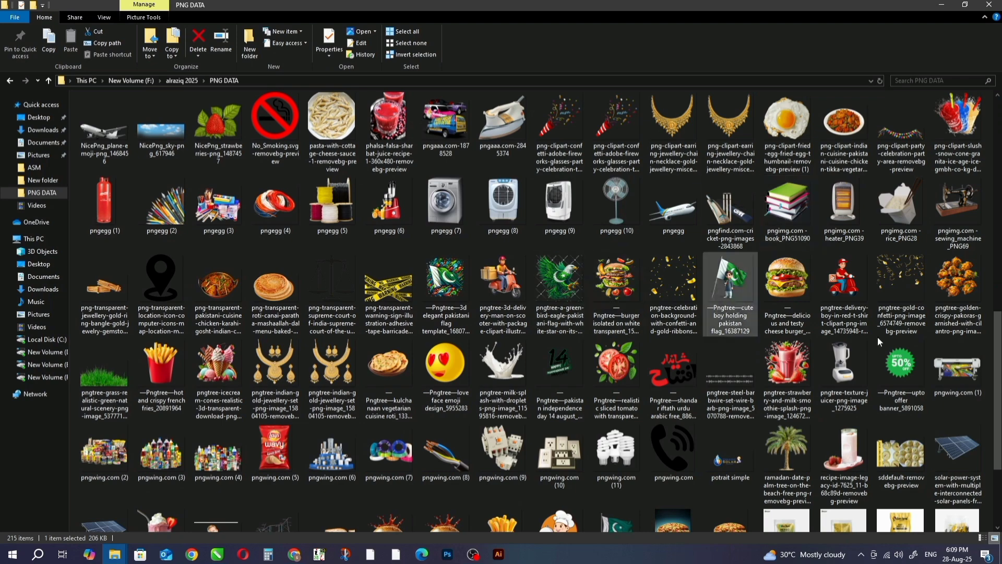
{"action": "left_click_drag", "start_coordinate": [847, 298], "coordinate": [313, 376]}
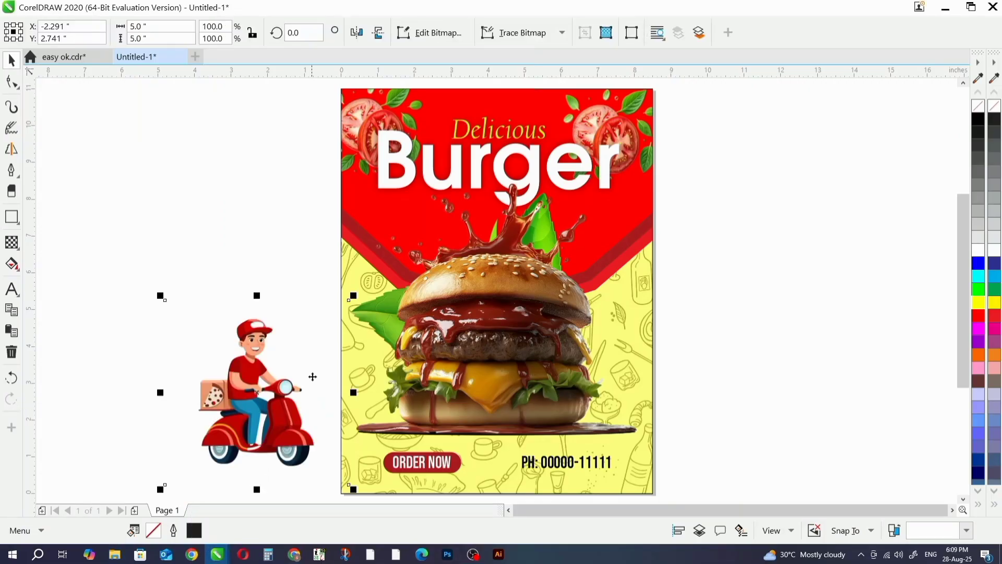
{"action": "left_click_drag", "start_coordinate": [352, 305], "coordinate": [273, 381]}
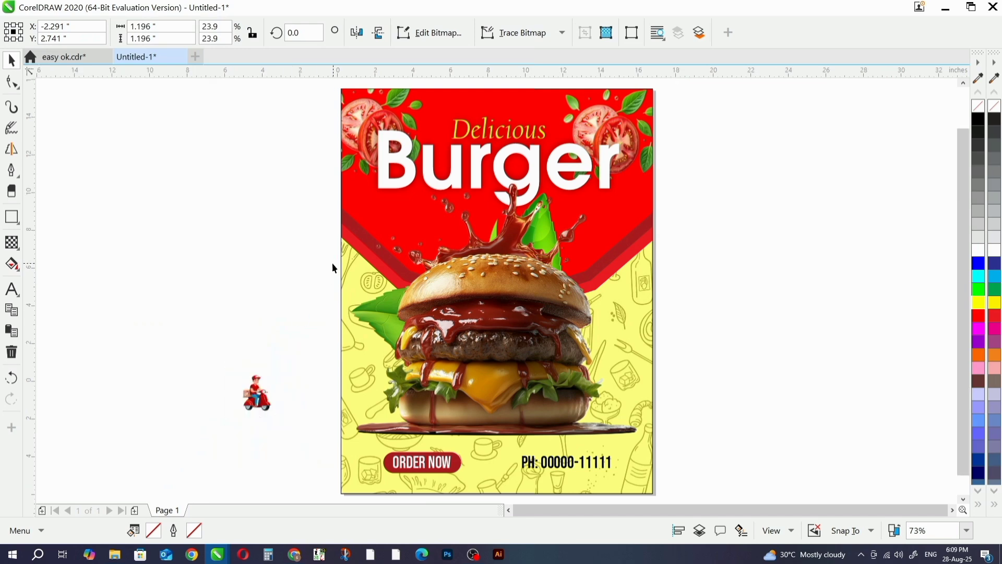
- Move the scooter rider onto the flyer beside the ORDER NOW button, centered at about X 0.82 in and Y 1.02 in
{"action": "scroll", "coordinate": [332, 262], "scroll_direction": "down", "scroll_amount": 2}
{"action": "left_click_drag", "start_coordinate": [291, 329], "coordinate": [334, 373]}
{"action": "scroll", "coordinate": [365, 369], "scroll_direction": "up", "scroll_amount": 4}
{"action": "scroll", "coordinate": [339, 340], "scroll_direction": "up", "scroll_amount": 4}
{"action": "scroll", "coordinate": [355, 355], "scroll_direction": "down", "scroll_amount": 2}
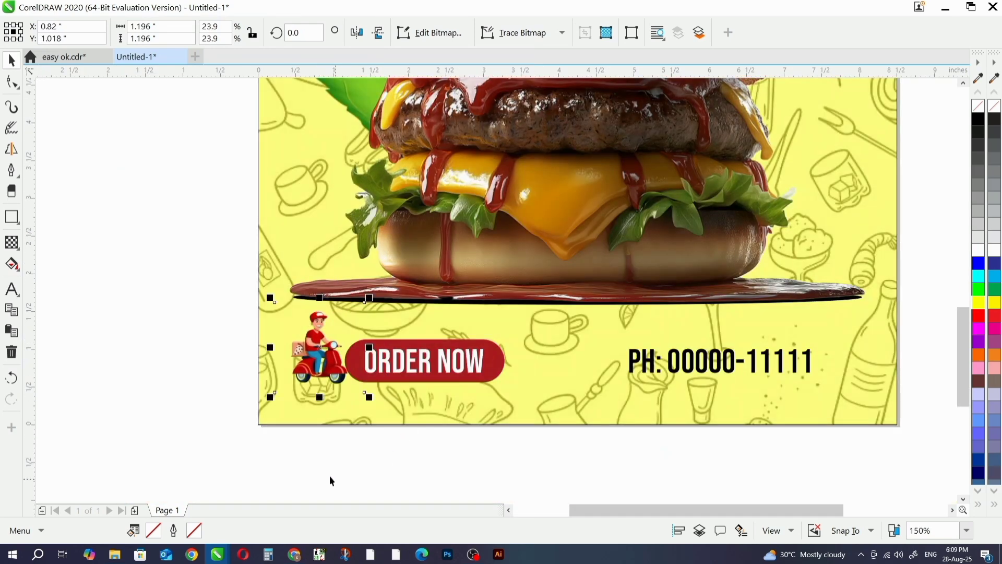
- Ungroup the ORDER NOW button from the phone line and move the button to about X 2.97 in and Y 1.02 in
{"action": "left_click", "coordinate": [329, 477]}
{"action": "left_click", "coordinate": [495, 377]}
{"action": "left_click", "coordinate": [490, 33]}
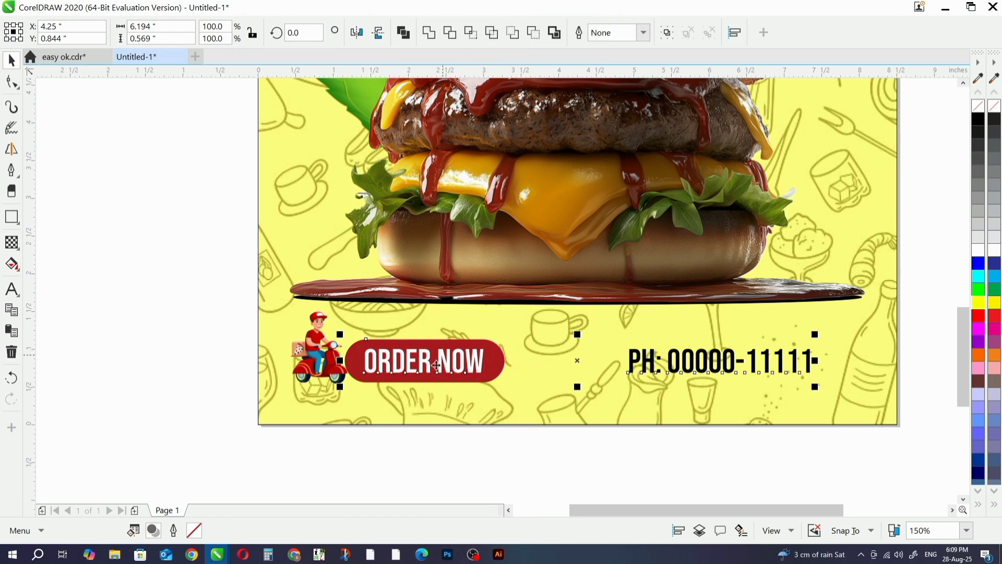
{"action": "left_click_drag", "start_coordinate": [309, 457], "coordinate": [531, 300]}
{"action": "left_click_drag", "start_coordinate": [466, 347], "coordinate": [522, 334]}
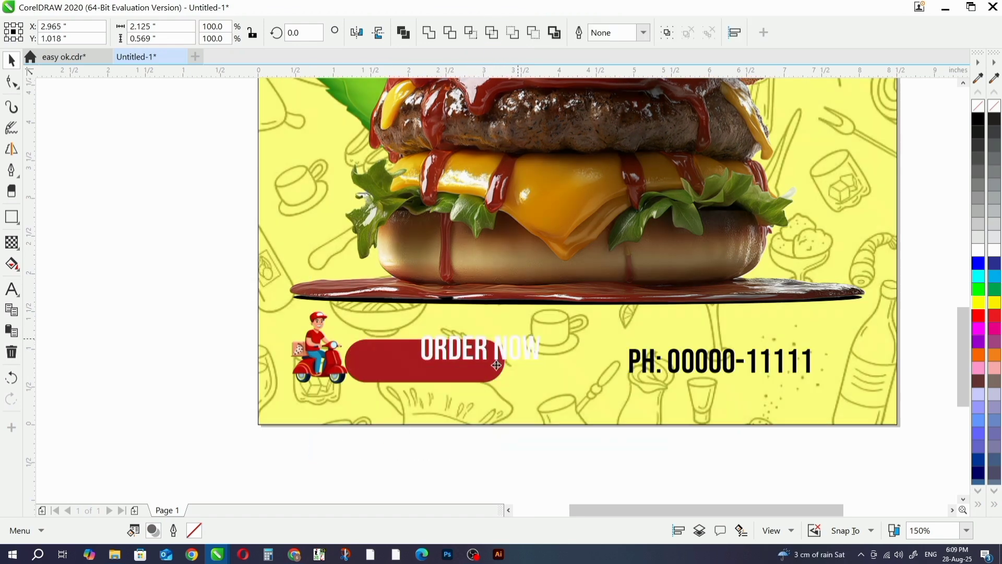
- Enlarge the scooter rider to about 1.4 in square and place it beside the ORDER NOW button at about X 1.34 in, Y 1.14 in
{"action": "left_click", "coordinate": [334, 348]}
{"action": "left_click_drag", "start_coordinate": [334, 348], "coordinate": [368, 335]}
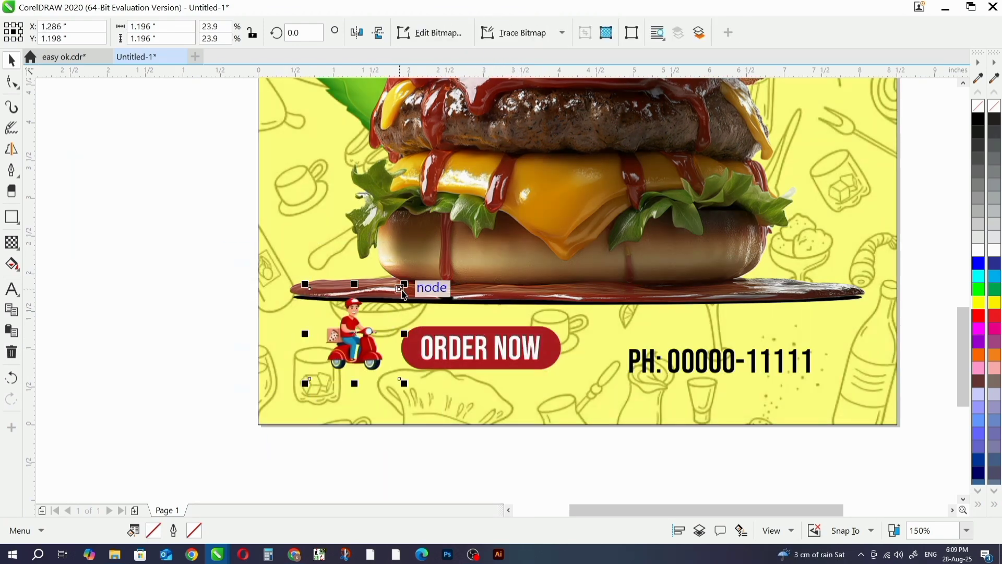
{"action": "left_click_drag", "start_coordinate": [404, 284], "coordinate": [393, 295]}
{"action": "scroll", "coordinate": [352, 344], "scroll_direction": "up", "scroll_amount": 1}
{"action": "scroll", "coordinate": [352, 344], "scroll_direction": "up", "scroll_amount": 2}
{"action": "left_click_drag", "start_coordinate": [381, 346], "coordinate": [475, 441]}
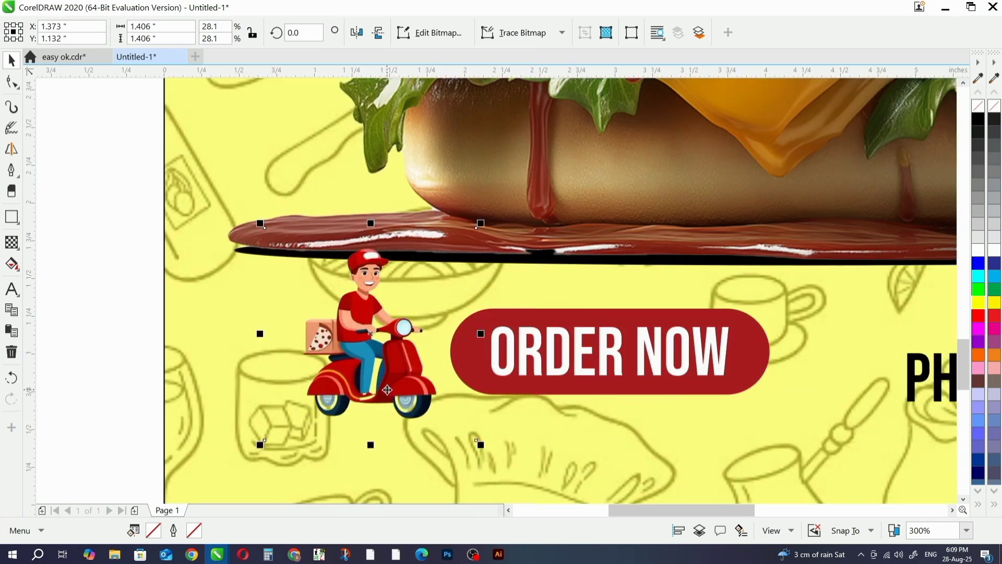
{"action": "left_click_drag", "start_coordinate": [381, 388], "coordinate": [385, 396]}
{"action": "scroll", "coordinate": [462, 449], "scroll_direction": "down", "scroll_amount": 2}
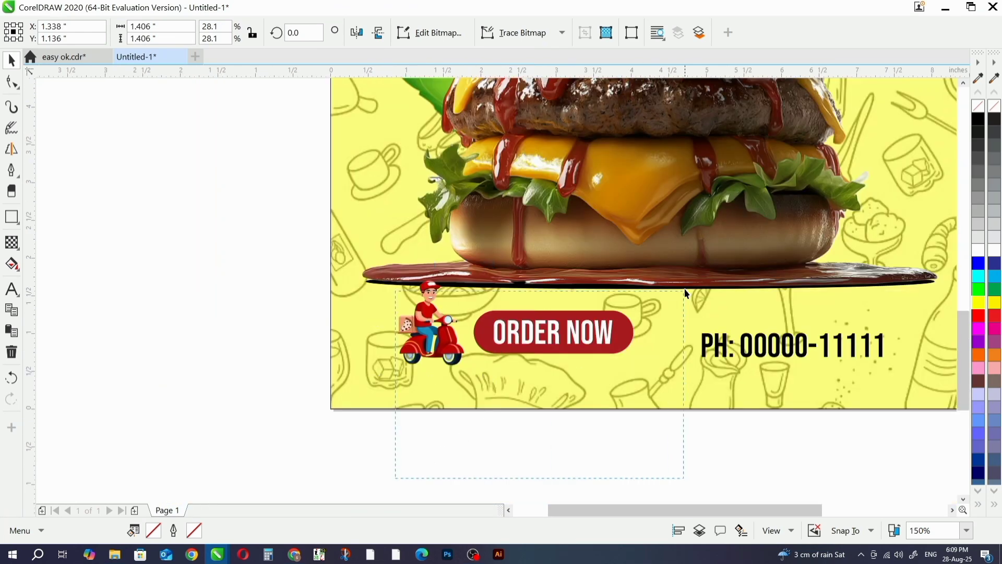
- Move the ORDER NOW button slightly up and closer to the scooter rider
{"action": "left_click", "coordinate": [582, 337]}
{"action": "left_click_drag", "start_coordinate": [582, 337], "coordinate": [562, 318]}
{"action": "scroll", "coordinate": [568, 323], "scroll_direction": "up", "scroll_amount": 1}
{"action": "scroll", "coordinate": [535, 274], "scroll_direction": "down", "scroll_amount": 2}
{"action": "scroll", "coordinate": [533, 273], "scroll_direction": "down", "scroll_amount": 1}
{"action": "left_click", "coordinate": [586, 346]}
- Enlarge the phone line text to about 37 pt, roughly 2.7 in wide
{"action": "scroll", "coordinate": [597, 394], "scroll_direction": "up", "scroll_amount": 1}
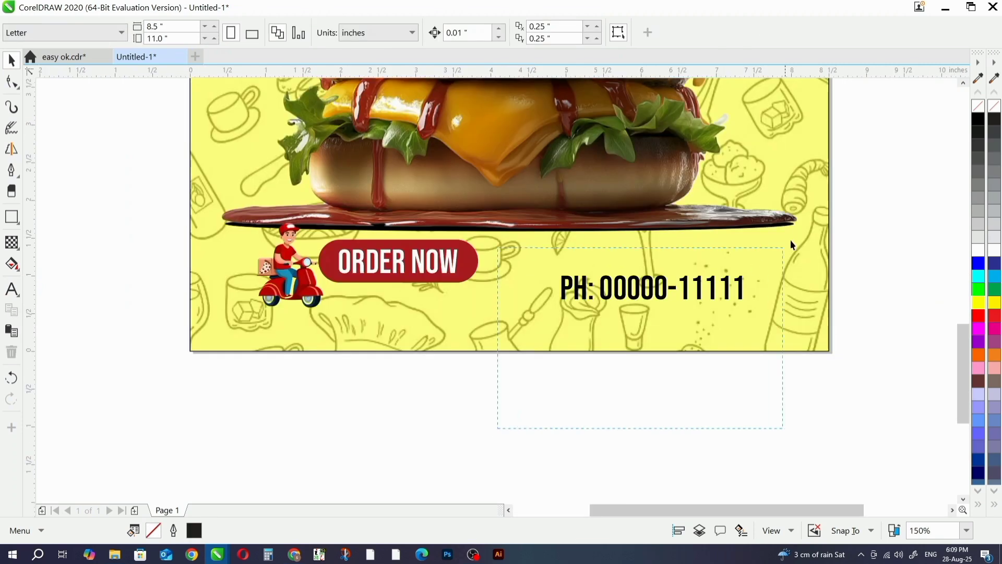
{"action": "left_click", "coordinate": [752, 310]}
{"action": "mouse_move", "coordinate": [752, 310]}
{"action": "left_mouse_down"}
{"action": "mouse_move", "coordinate": [786, 327]}
{"action": "mouse_move", "coordinate": [771, 308]}
{"action": "left_mouse_up"}
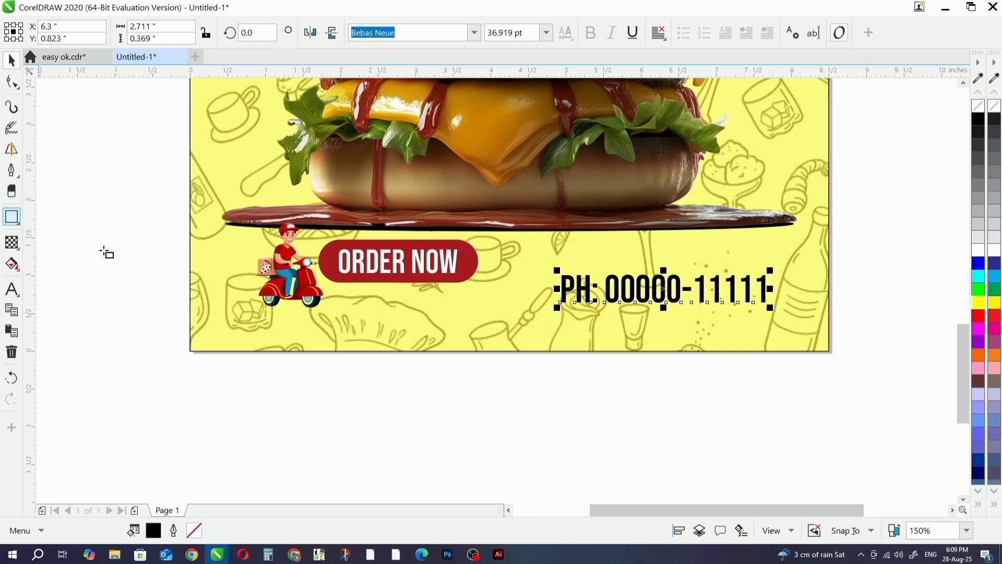
- Draw a black rectangle about 3.44 by 0.66 in over the phone line and round its corners to 0.33 in
{"action": "mouse_move", "coordinate": [531, 272]}
{"action": "left_mouse_down"}
{"action": "mouse_move", "coordinate": [798, 327]}
{"action": "mouse_move", "coordinate": [791, 322]}
{"action": "left_mouse_up"}
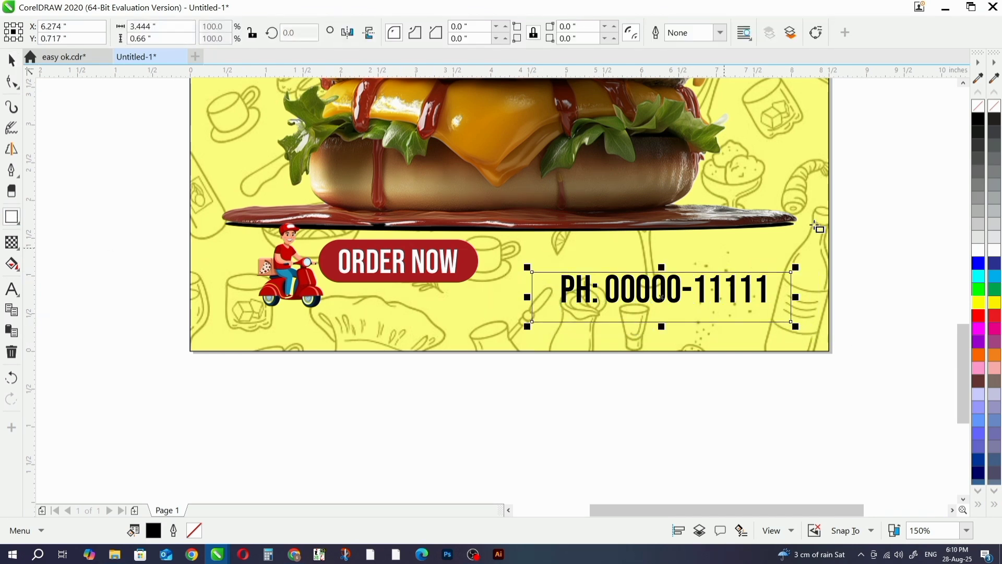
{"action": "left_click", "coordinate": [979, 121]}
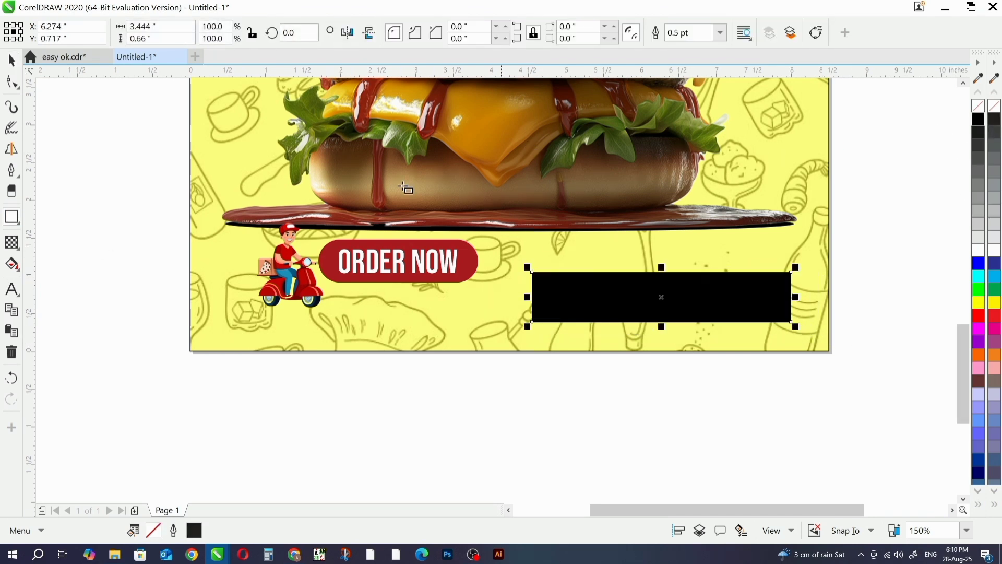
{"action": "key", "text": "F10"}
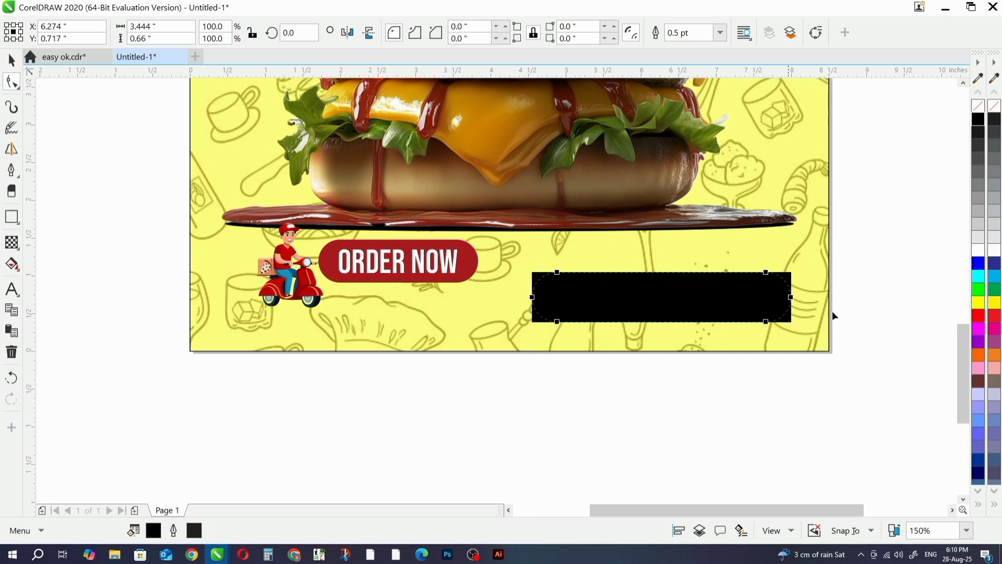
{"action": "left_click_drag", "start_coordinate": [833, 315], "coordinate": [830, 313]}
{"action": "key", "text": "space"}
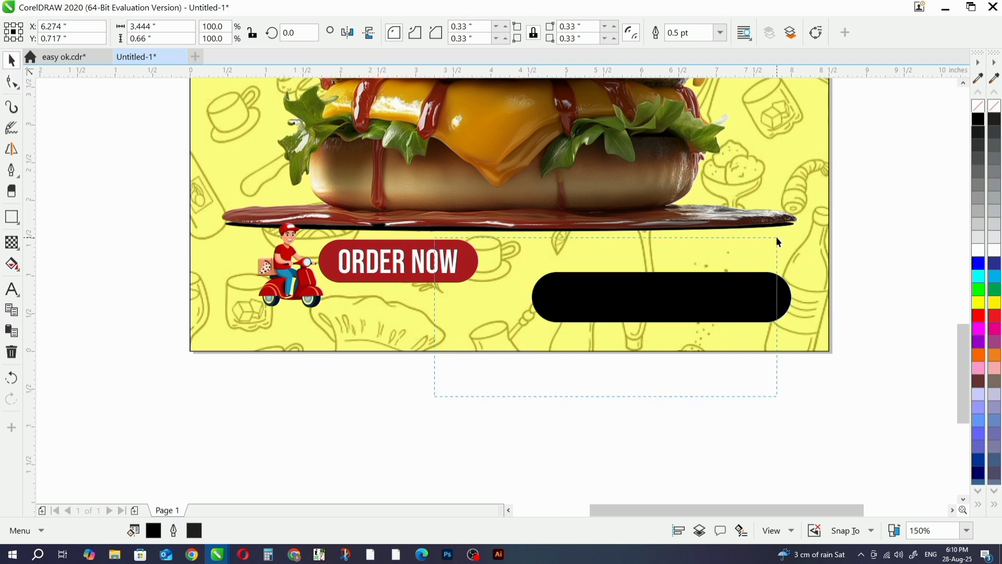
- Center the phone text in white over the black pill and scale both together to about 2.53 by 0.48 in
{"action": "left_click_drag", "start_coordinate": [776, 238], "coordinate": [776, 241]}
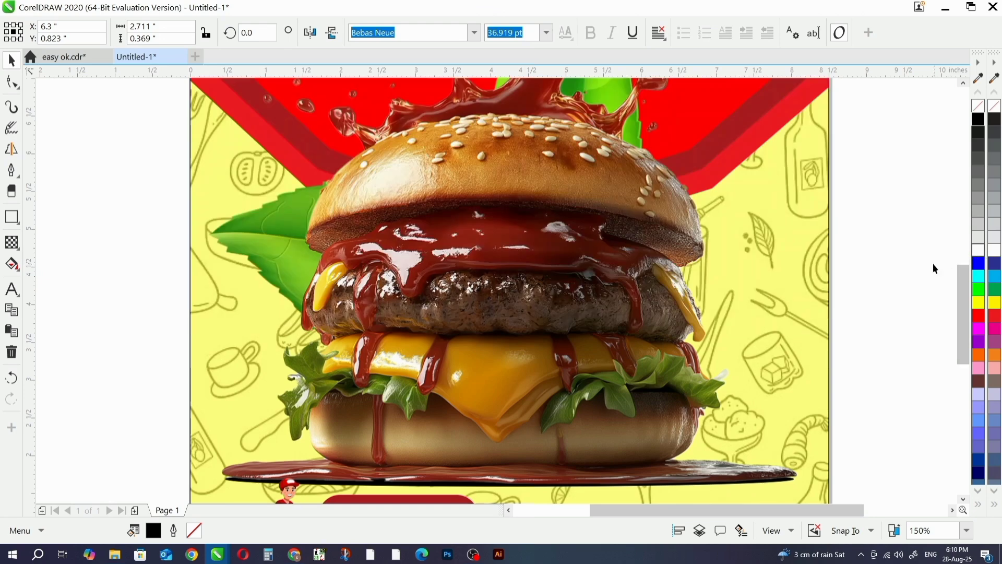
{"action": "scroll", "coordinate": [714, 271], "scroll_direction": "down", "scroll_amount": 4}
{"action": "scroll", "coordinate": [722, 334], "scroll_direction": "up", "scroll_amount": 4}
{"action": "left_click", "coordinate": [726, 339]}
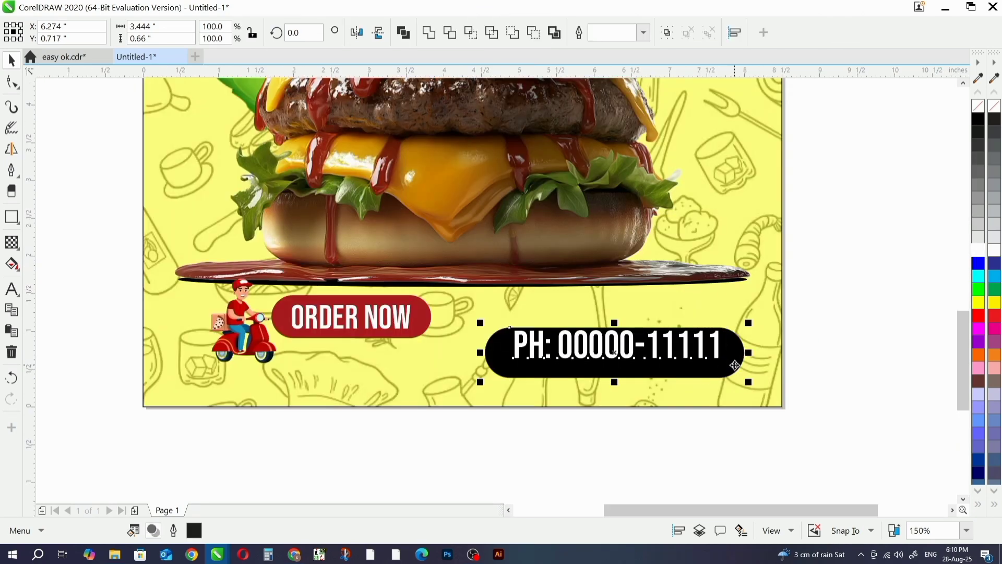
{"action": "left_click", "coordinate": [502, 426]}
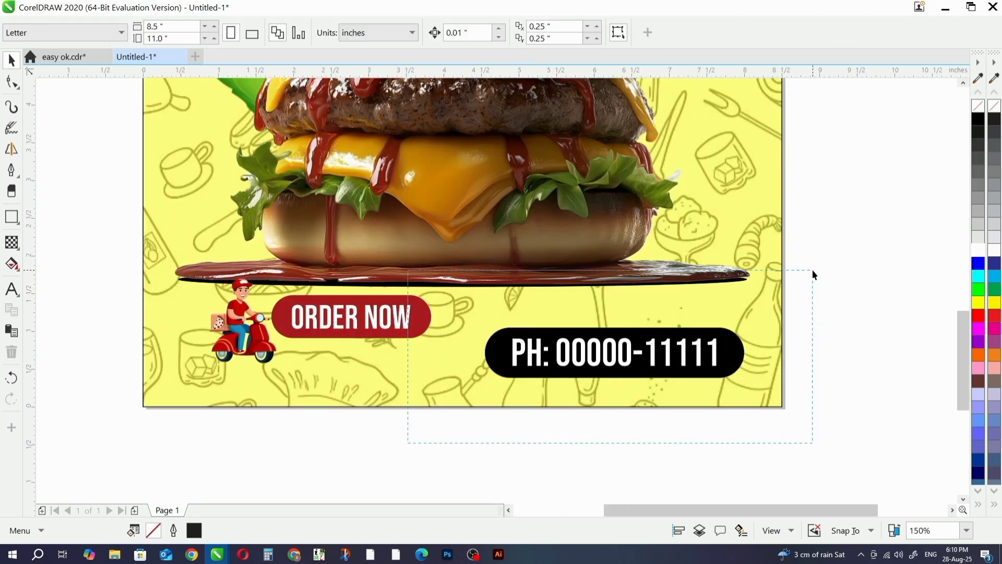
{"action": "left_click_drag", "start_coordinate": [812, 274], "coordinate": [812, 273]}
{"action": "left_click_drag", "start_coordinate": [480, 384], "coordinate": [553, 369]}
- Try moving the phone text and its black pill up level with the ORDER NOW button by hand, and undo the moves
{"action": "mouse_move", "coordinate": [667, 346]}
{"action": "left_mouse_down"}
{"action": "mouse_move", "coordinate": [671, 355]}
{"action": "mouse_move", "coordinate": [667, 329]}
{"action": "left_mouse_up"}
{"action": "left_click", "coordinate": [805, 307]}
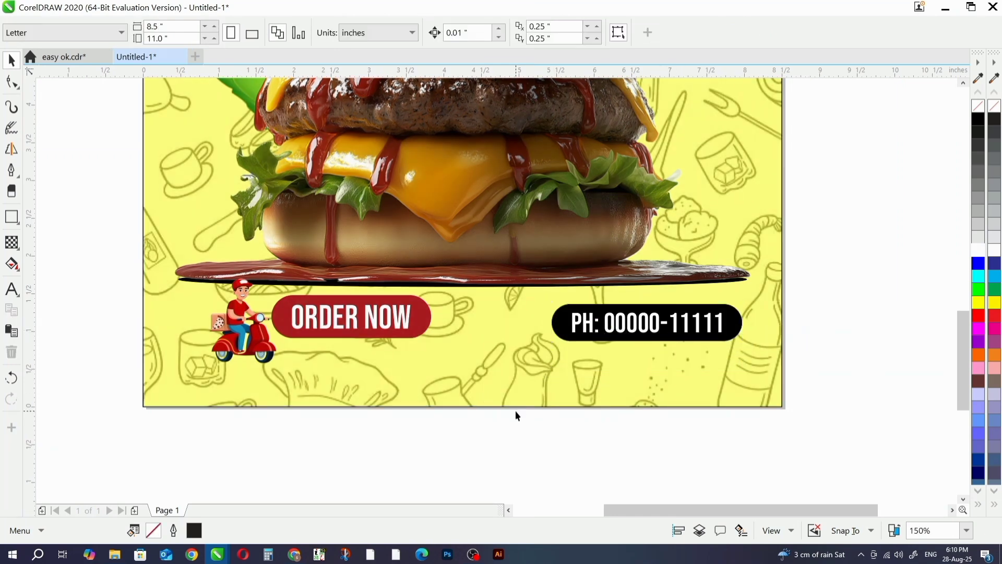
{"action": "key", "text": "ctrl+z"}
{"action": "left_click", "coordinate": [687, 355]}
{"action": "left_click_drag", "start_coordinate": [687, 355], "coordinate": [634, 327]}
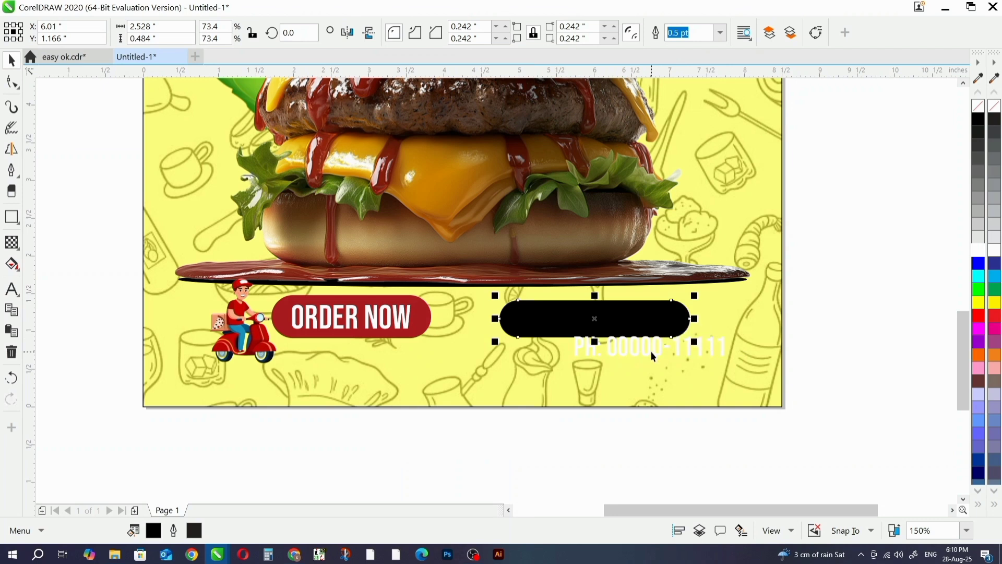
{"action": "key", "text": "ctrl+z"}
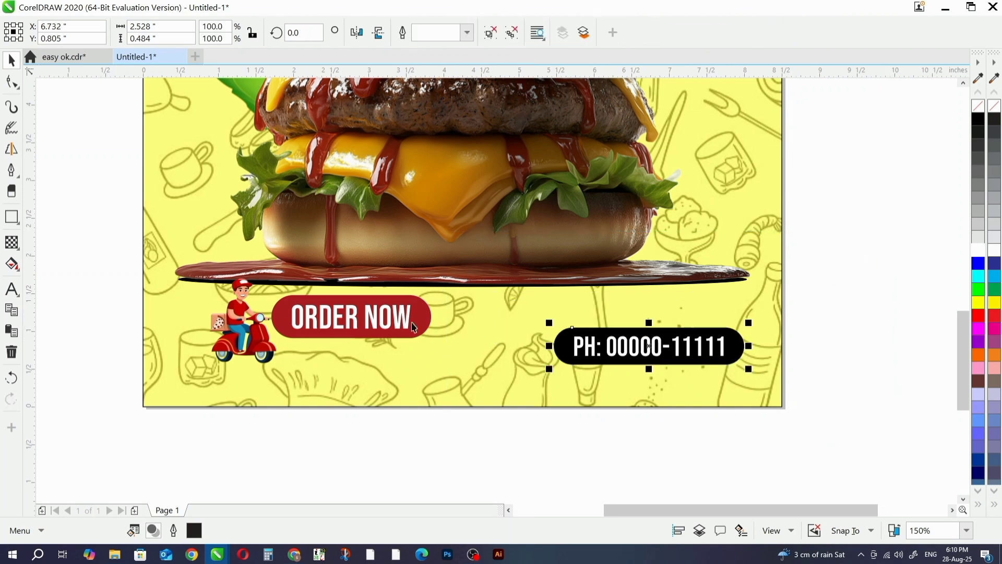
- Group the phone text with its black pill and align it level with the ORDER NOW button's center
{"action": "left_click", "coordinate": [401, 319], "text": "shift"}
{"action": "key", "text": "e"}
{"action": "left_click", "coordinate": [810, 317]}
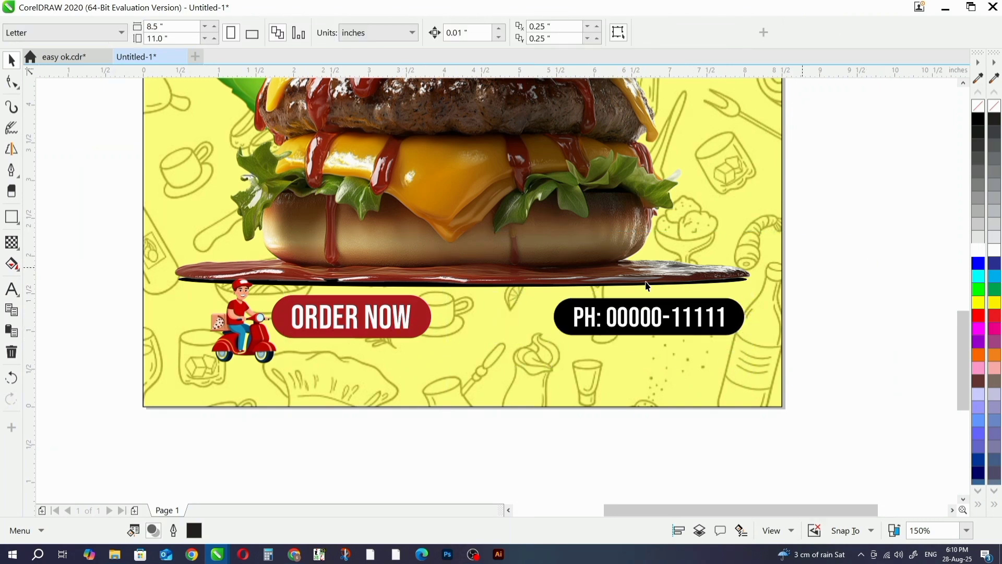
- Try to move everything in the flyer's bottom row, including the burger's shadow, slightly lower
{"action": "scroll", "coordinate": [613, 284], "scroll_direction": "down", "scroll_amount": 1}
{"action": "left_click_drag", "start_coordinate": [733, 267], "coordinate": [733, 267]}
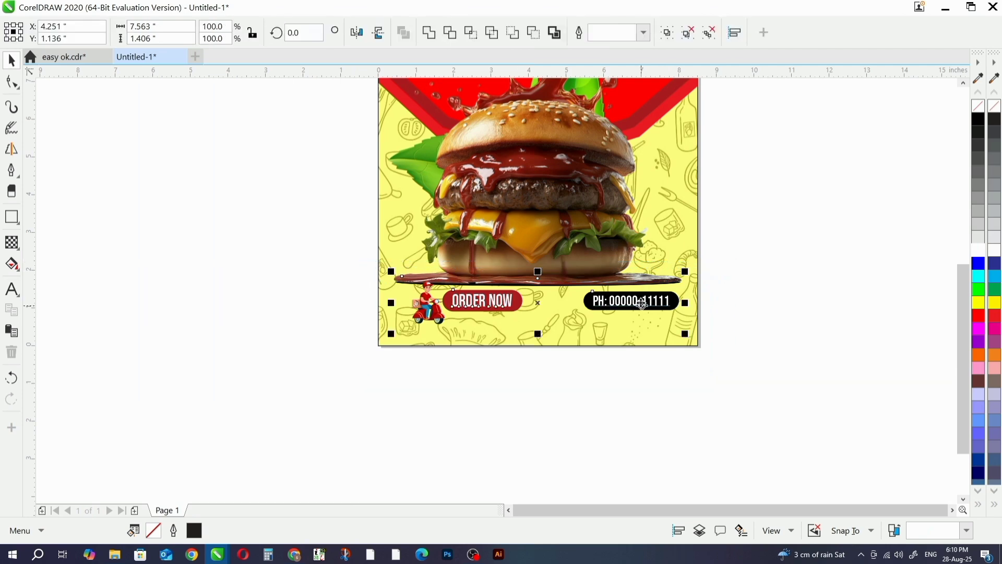
{"action": "left_click_drag", "start_coordinate": [624, 301], "coordinate": [624, 320]}
{"action": "scroll", "coordinate": [624, 319], "scroll_direction": "up", "scroll_amount": 1}
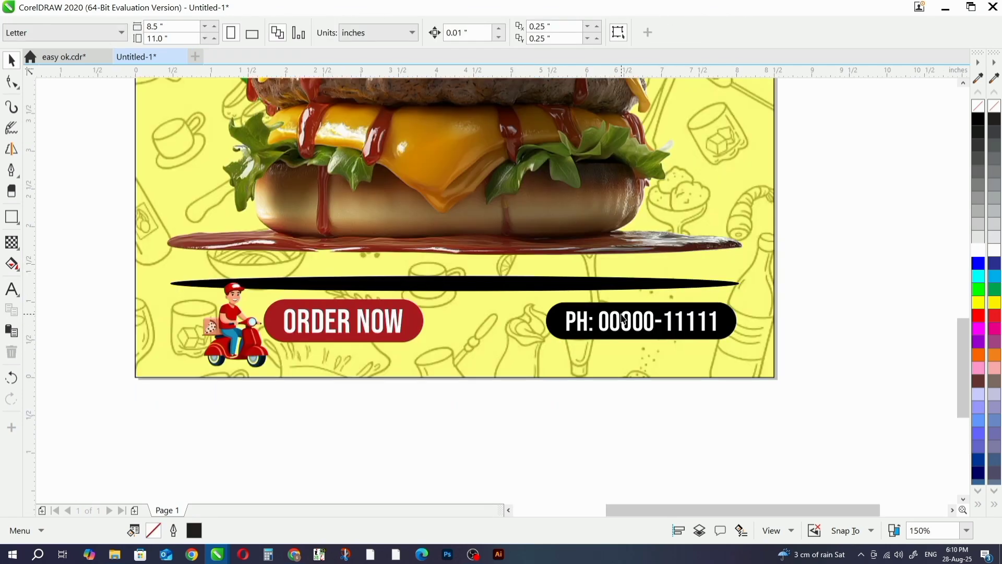
- Move the scooter rider, ORDER NOW button and phone button down together, centering the buttons at about Y 0.9 in
{"action": "left_click", "coordinate": [359, 288]}
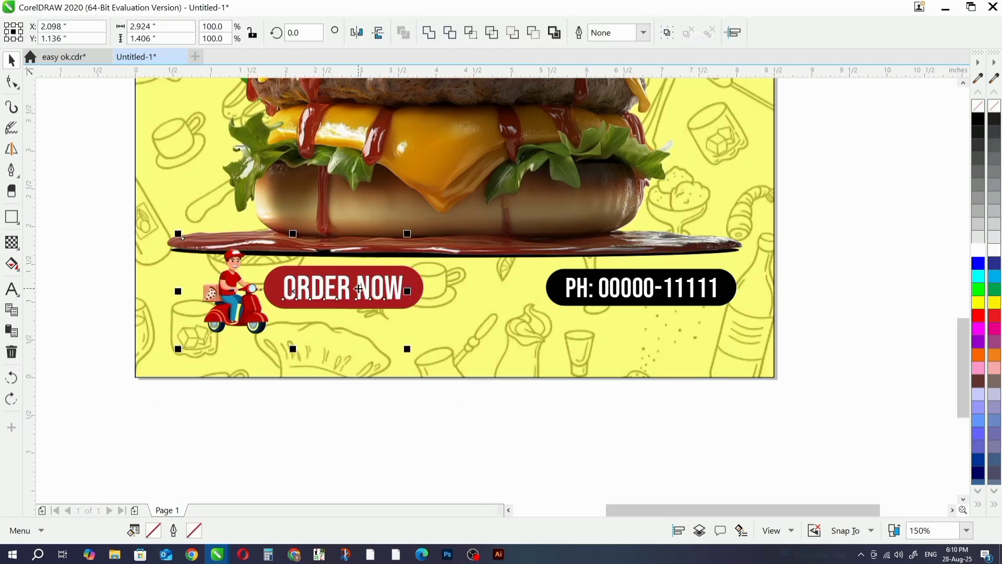
{"action": "left_click", "coordinate": [632, 302], "text": "shift"}
{"action": "left_click_drag", "start_coordinate": [389, 296], "coordinate": [389, 317]}
{"action": "left_click", "coordinate": [498, 451]}
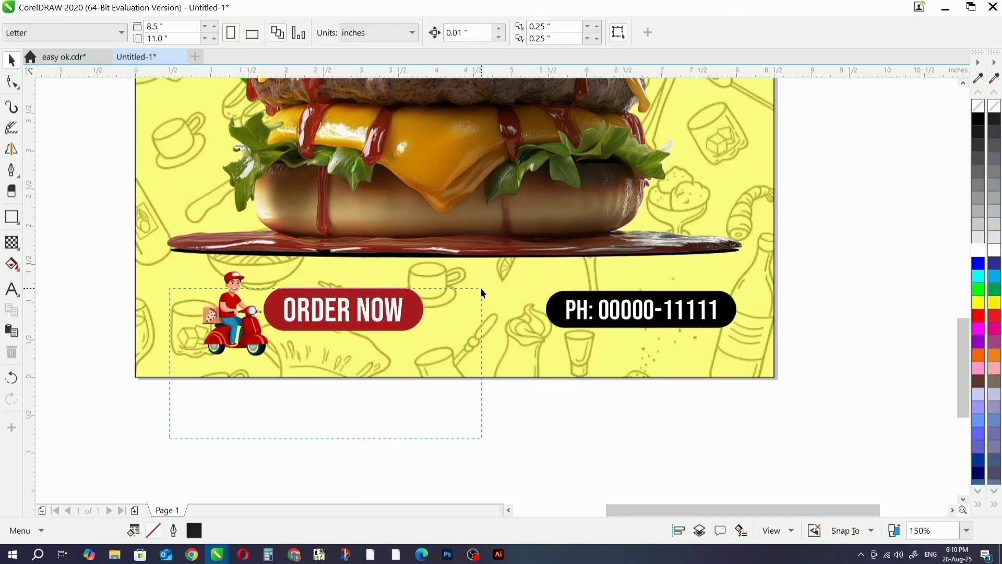
- Move the black phone button aside across the page's lower edge, to about X 5.5 in and Y -0.09 in
{"action": "left_click_drag", "start_coordinate": [481, 288], "coordinate": [484, 282]}
{"action": "left_click", "coordinate": [443, 464]}
{"action": "left_click_drag", "start_coordinate": [443, 463], "coordinate": [805, 283]}
{"action": "left_click_drag", "start_coordinate": [653, 329], "coordinate": [559, 405]}
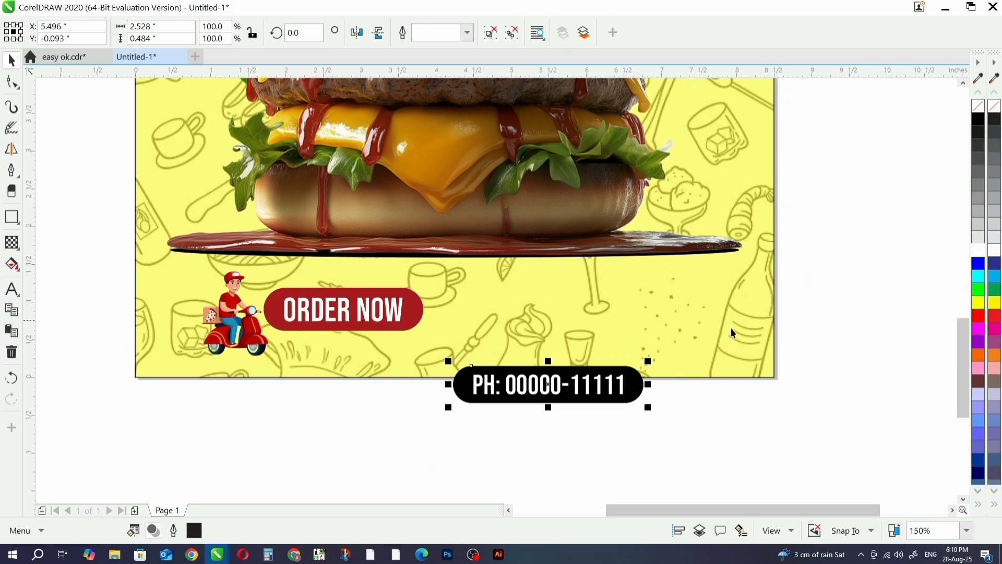
- Duplicate the ORDER NOW button's red pill horizontally to about X 5.84 in, Y 0.90 in
{"action": "left_click", "coordinate": [416, 312]}
{"action": "left_click_drag", "start_coordinate": [416, 312], "coordinate": [718, 336]}
{"action": "left_click_drag", "start_coordinate": [645, 332], "coordinate": [646, 332]}
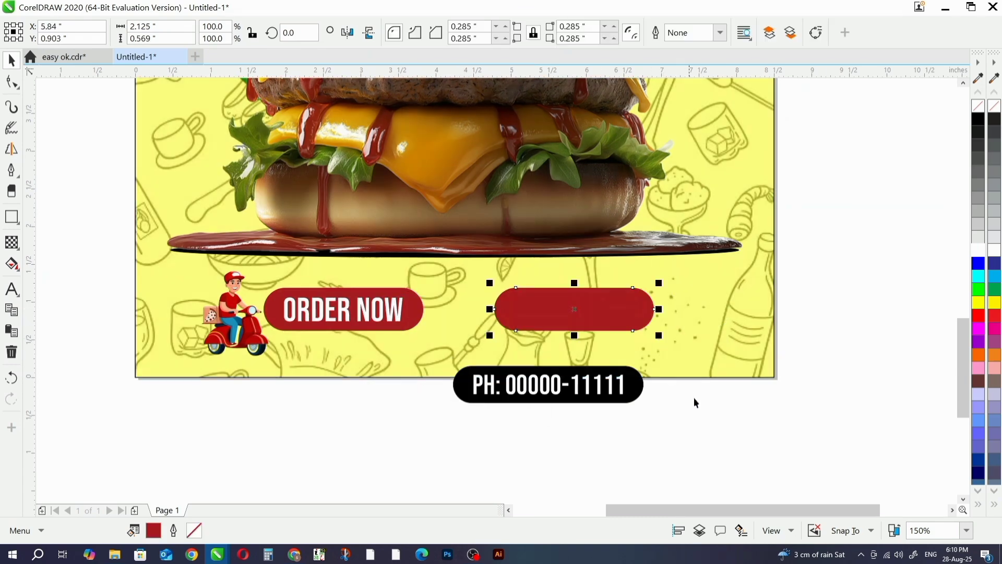
{"action": "left_click", "coordinate": [693, 399]}
- Ungroup the phone button and center its phone text horizontally and vertically on the duplicated red pill
{"action": "left_click", "coordinate": [578, 390]}
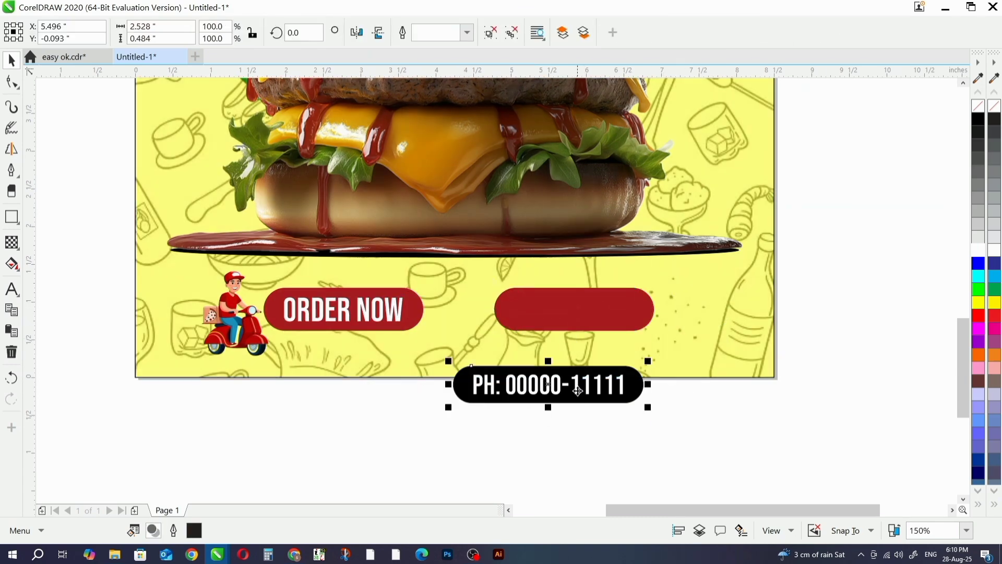
{"action": "left_click", "coordinate": [512, 32]}
{"action": "left_click", "coordinate": [680, 405]}
{"action": "left_click", "coordinate": [605, 380]}
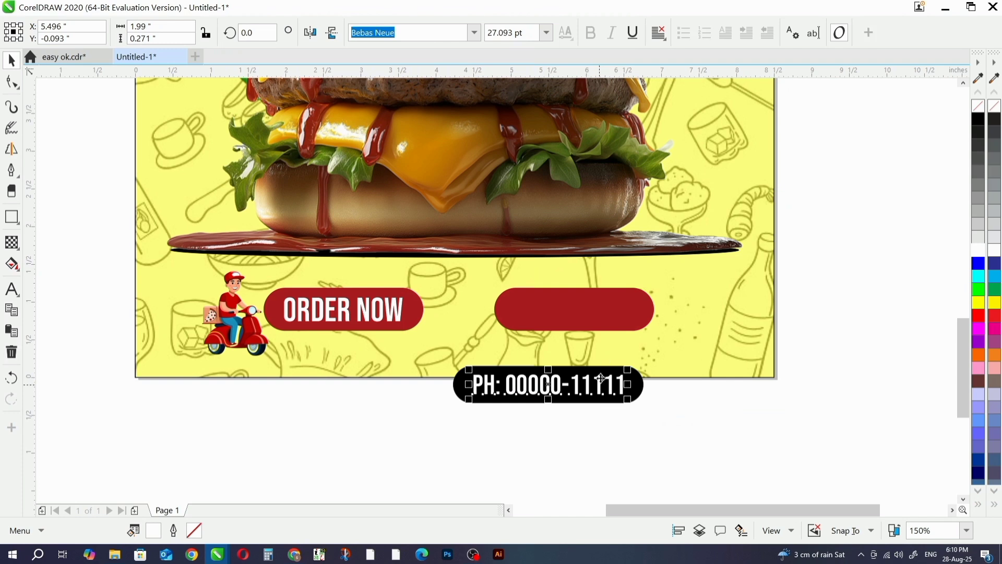
{"action": "left_click", "coordinate": [613, 312]}
{"action": "key", "text": "c"}
{"action": "key", "text": "e"}
{"action": "left_click", "coordinate": [660, 463]}
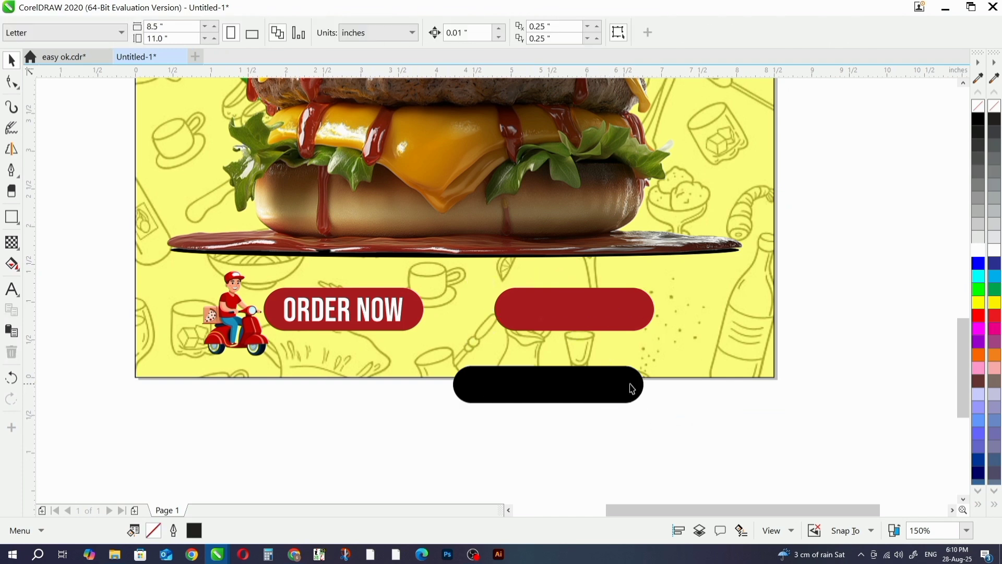
- Delete the leftover black pill at the page's lower edge and select the duplicated red pill
{"action": "left_click", "coordinate": [628, 390]}
{"action": "key", "text": "Delete"}
{"action": "left_click", "coordinate": [642, 321]}
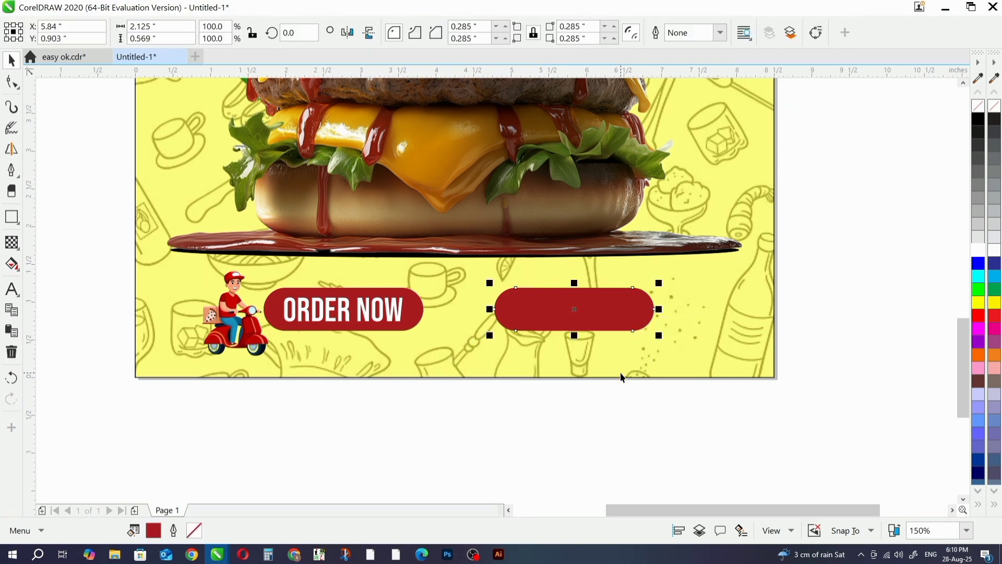
- Fill the duplicated red pill with black and delete the old black pill at the page's lower edge
{"action": "key", "text": "ctrl+z"}
{"action": "left_click", "coordinate": [659, 434]}
{"action": "left_click", "coordinate": [628, 329]}
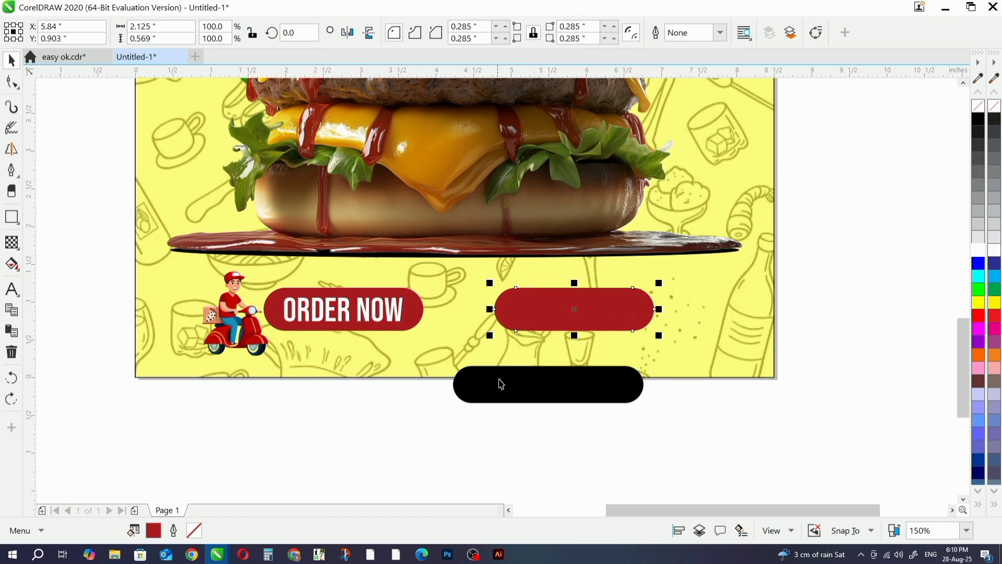
{"action": "left_click", "coordinate": [984, 122]}
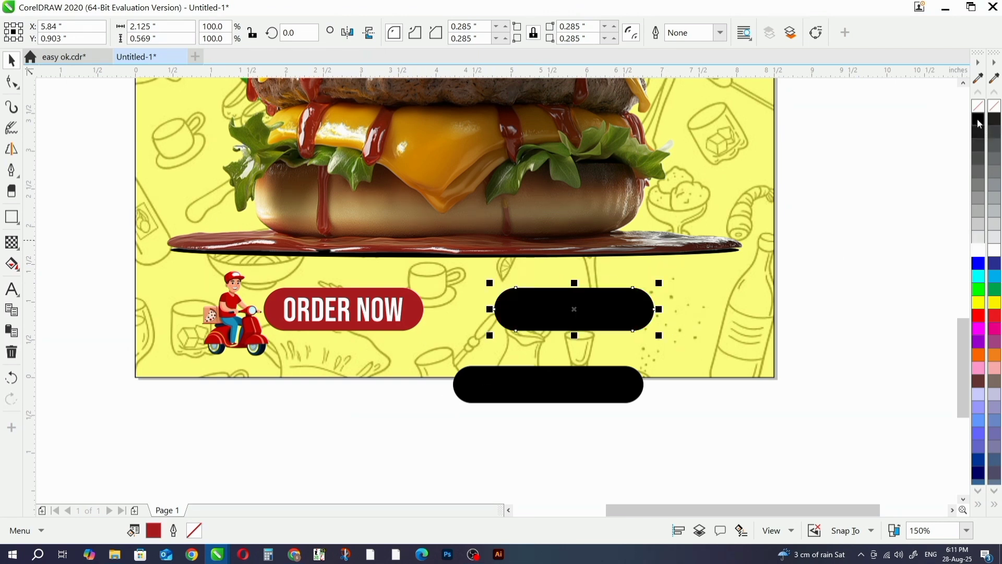
{"action": "key", "text": "Escape"}
{"action": "left_click", "coordinate": [575, 397]}
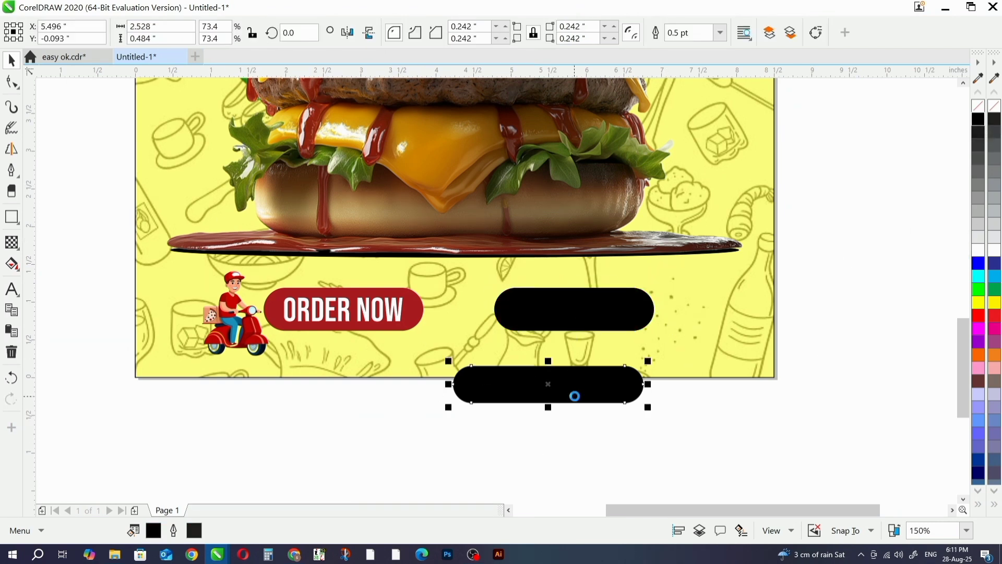
{"action": "key", "text": "Delete"}
- Widen the black pill symmetrically to about 2.8 in and paste the white phone text back on top of it
{"action": "left_click", "coordinate": [636, 320]}
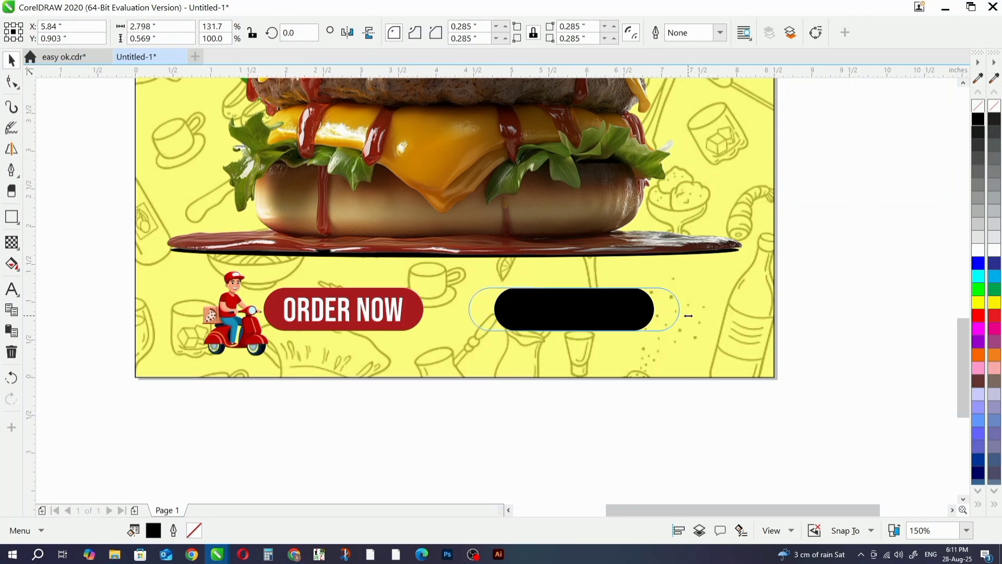
{"action": "left_click_drag", "start_coordinate": [687, 316], "coordinate": [688, 315]}
{"action": "key", "text": "ctrl+v"}
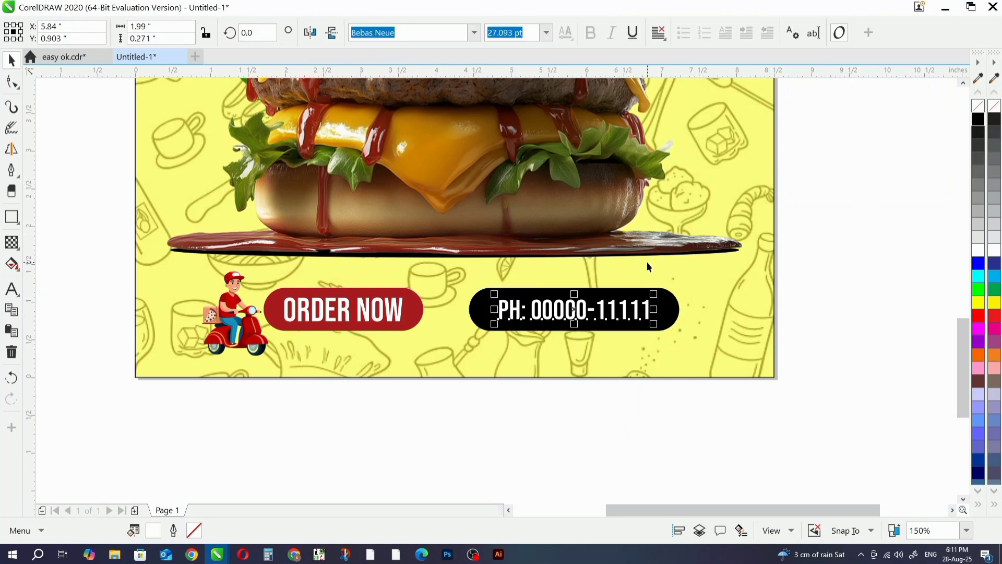
{"action": "left_click", "coordinate": [665, 301], "text": "shift"}
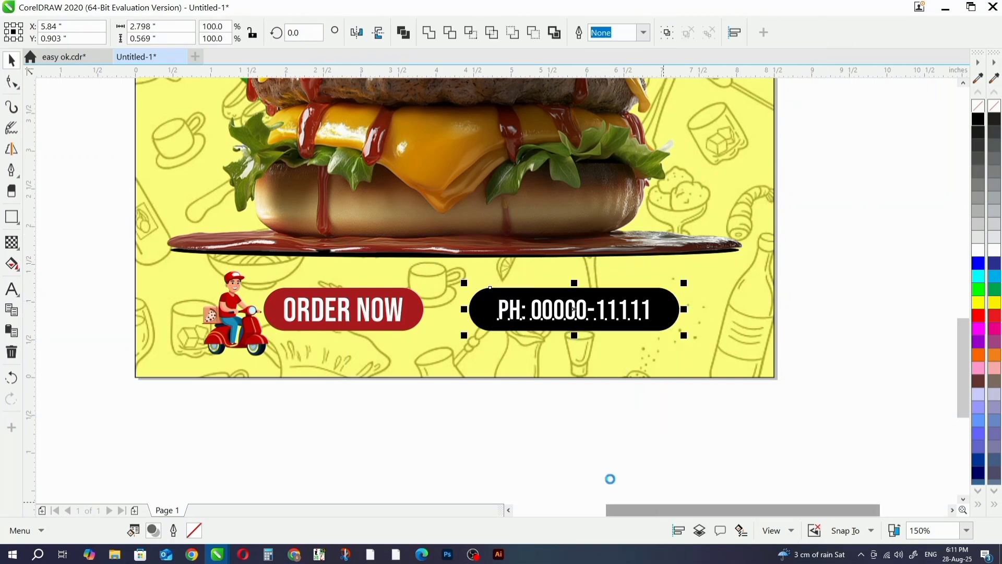
{"action": "left_click", "coordinate": [504, 437]}
- Center the scooter rider, ORDER NOW button and phone button together horizontally on the page background
{"action": "scroll", "coordinate": [510, 434], "scroll_direction": "down", "scroll_amount": 2}
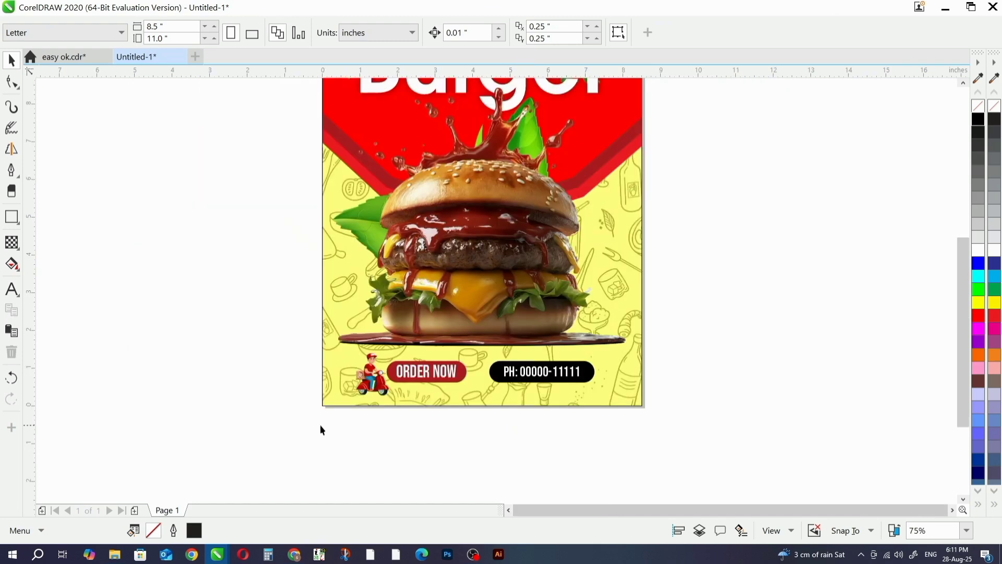
{"action": "left_click_drag", "start_coordinate": [492, 342], "coordinate": [492, 341]}
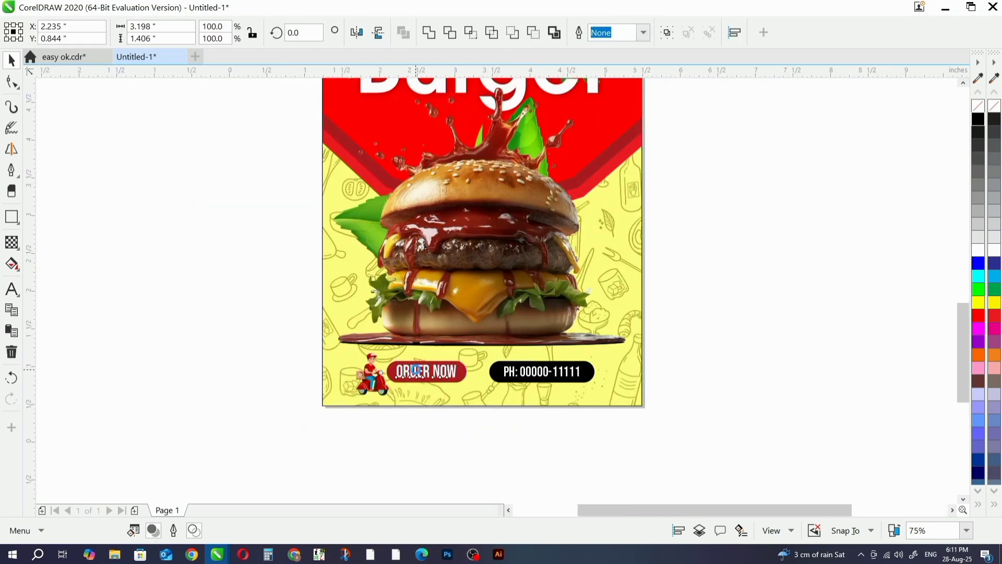
{"action": "scroll", "coordinate": [418, 372], "scroll_direction": "up", "scroll_amount": 4}
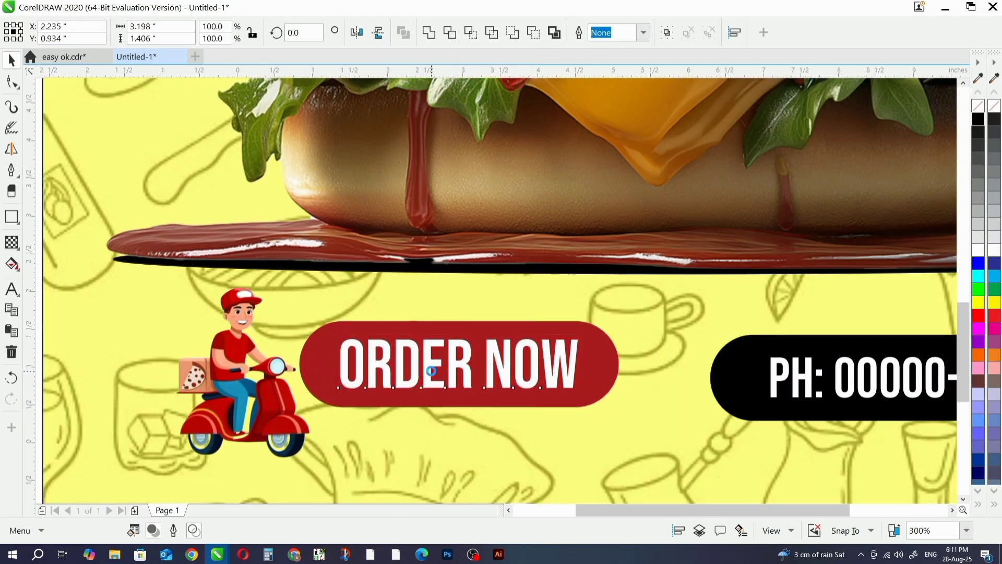
{"action": "scroll", "coordinate": [428, 391], "scroll_direction": "down", "scroll_amount": 2}
{"action": "left_click", "coordinate": [289, 498]}
{"action": "left_click_drag", "start_coordinate": [801, 309], "coordinate": [801, 309]}
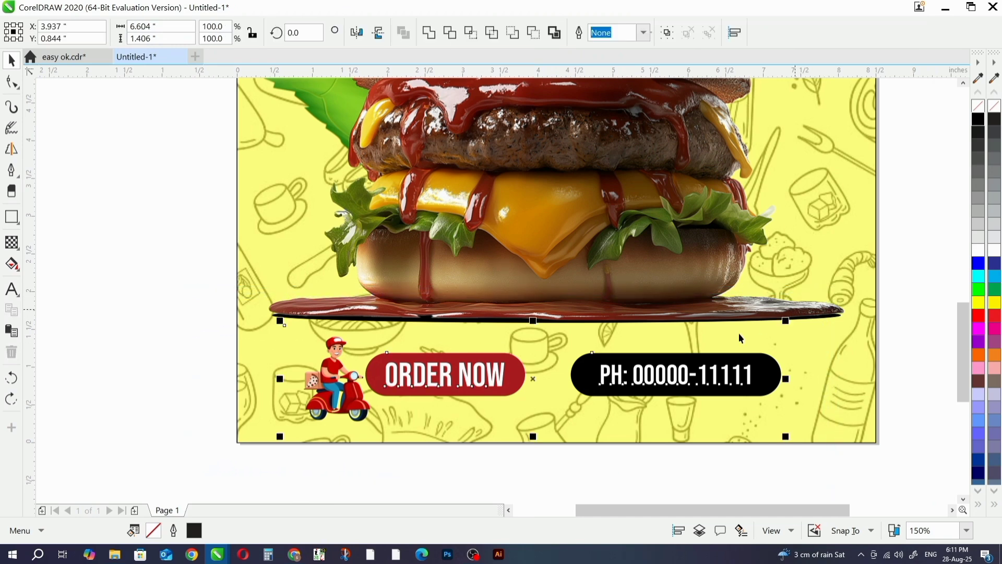
{"action": "scroll", "coordinate": [738, 333], "scroll_direction": "down", "scroll_amount": 2}
{"action": "left_click", "coordinate": [774, 375]}
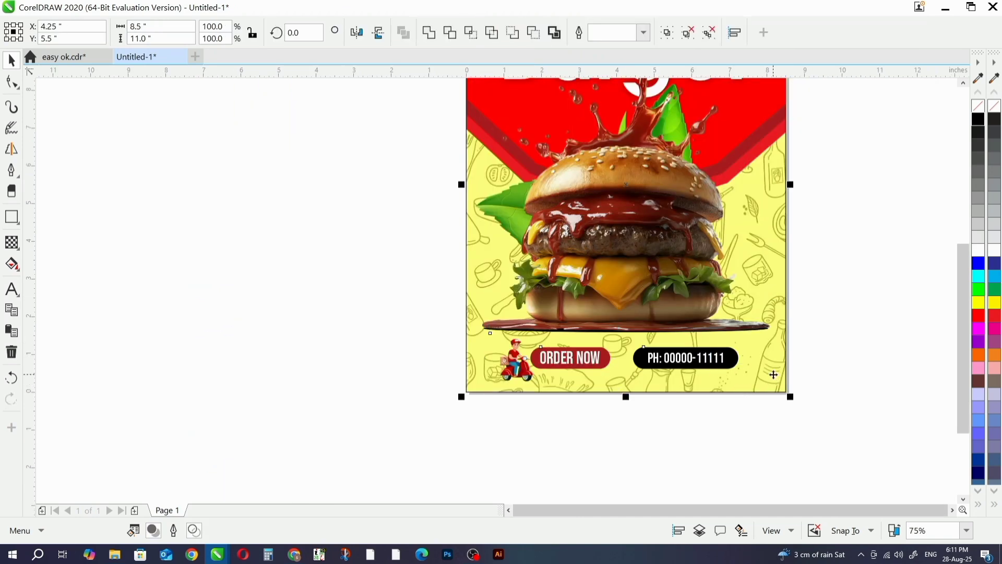
{"action": "key", "text": "c"}
{"action": "left_click", "coordinate": [821, 325]}
{"action": "key", "text": "F4"}
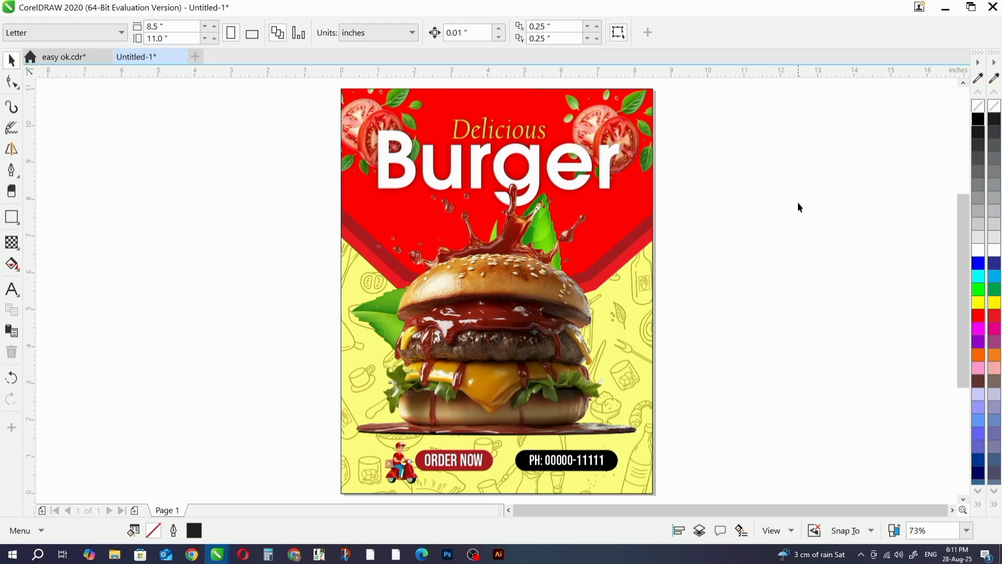
- Bring the NicePng strawberry image from the PNG DATA folder into the flyer and scale it to about 2.51 by 1.87 in
{"action": "key", "text": "alt+Tab"}
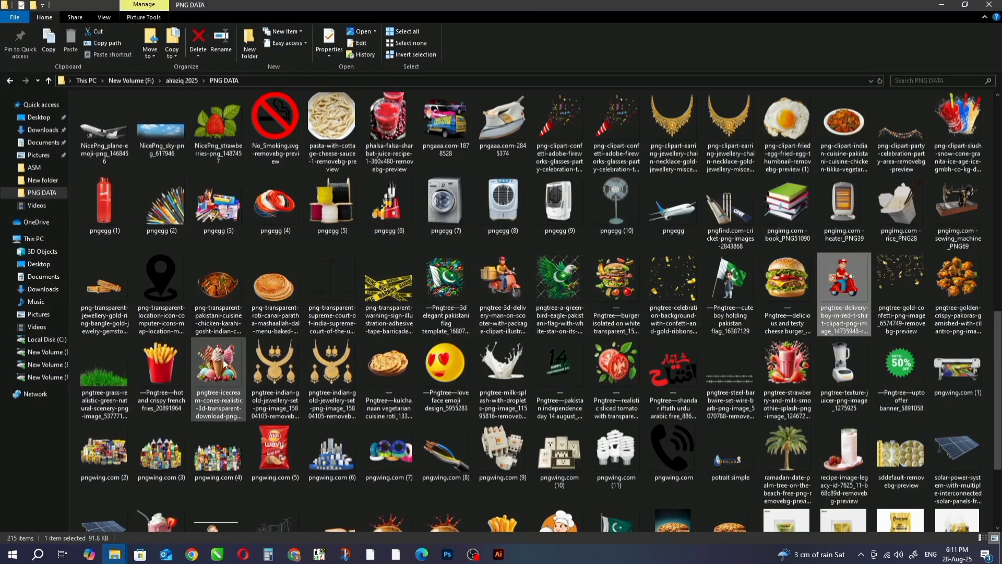
{"action": "scroll", "coordinate": [274, 337], "scroll_direction": "down", "scroll_amount": 3}
{"action": "scroll", "coordinate": [275, 337], "scroll_direction": "up", "scroll_amount": 10}
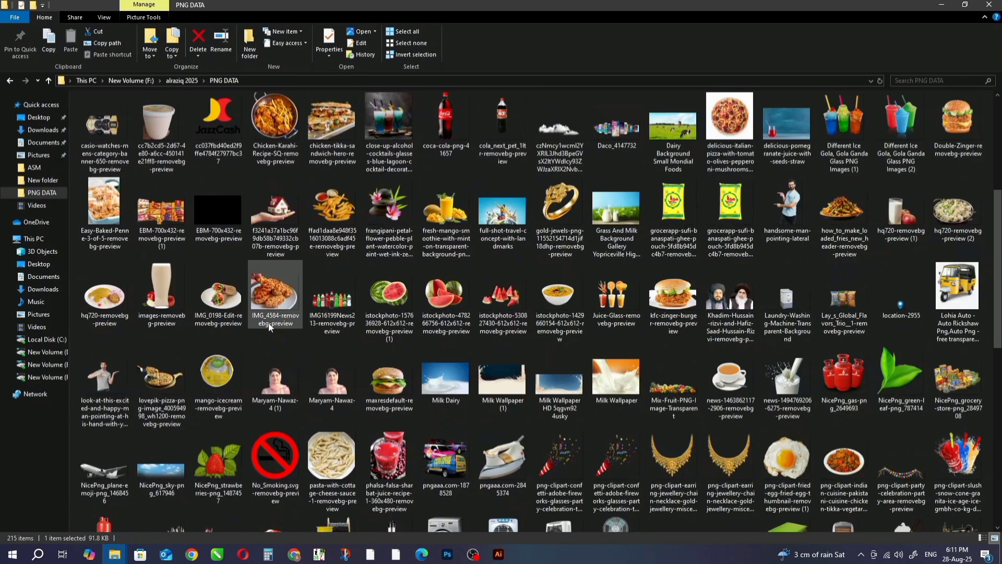
{"action": "left_click_drag", "start_coordinate": [218, 460], "coordinate": [274, 389]}
{"action": "scroll", "coordinate": [275, 389], "scroll_direction": "down", "scroll_amount": 6}
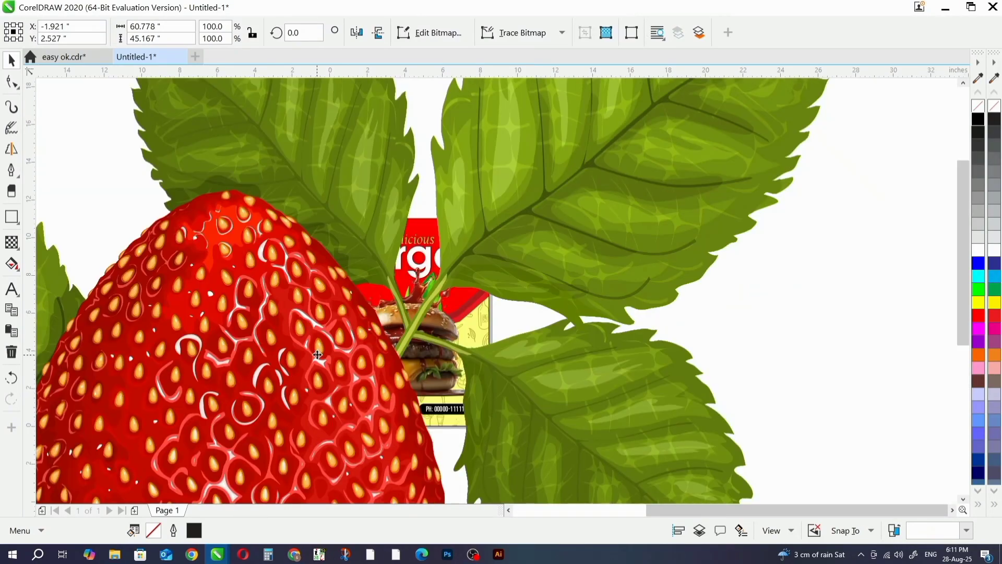
{"action": "left_click_drag", "start_coordinate": [525, 204], "coordinate": [388, 308]}
{"action": "scroll", "coordinate": [336, 336], "scroll_direction": "up", "scroll_amount": 2}
{"action": "scroll", "coordinate": [542, 291], "scroll_direction": "up", "scroll_amount": 2}
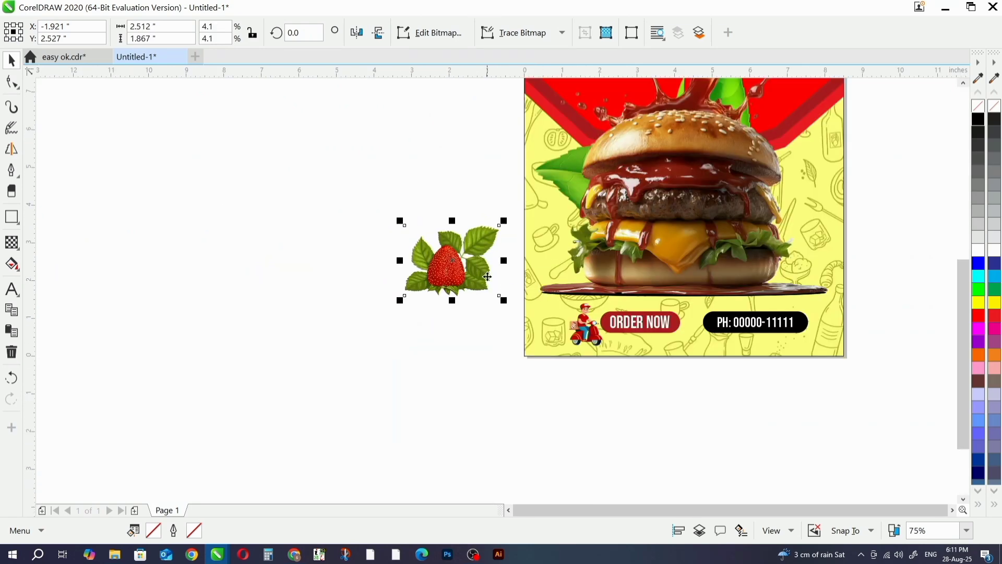
- Place the strawberry in the page's lower-right corner, about X 7.84 in and Y 0.74 in, and PowerClip it inside the page background
{"action": "left_click_drag", "start_coordinate": [506, 276], "coordinate": [834, 346]}
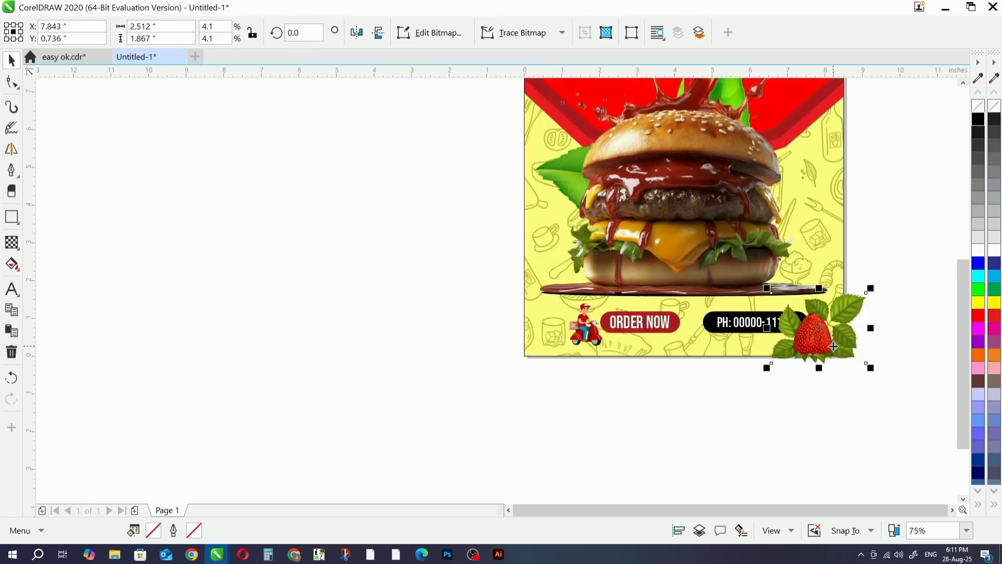
{"action": "right_click", "coordinate": [833, 346]}
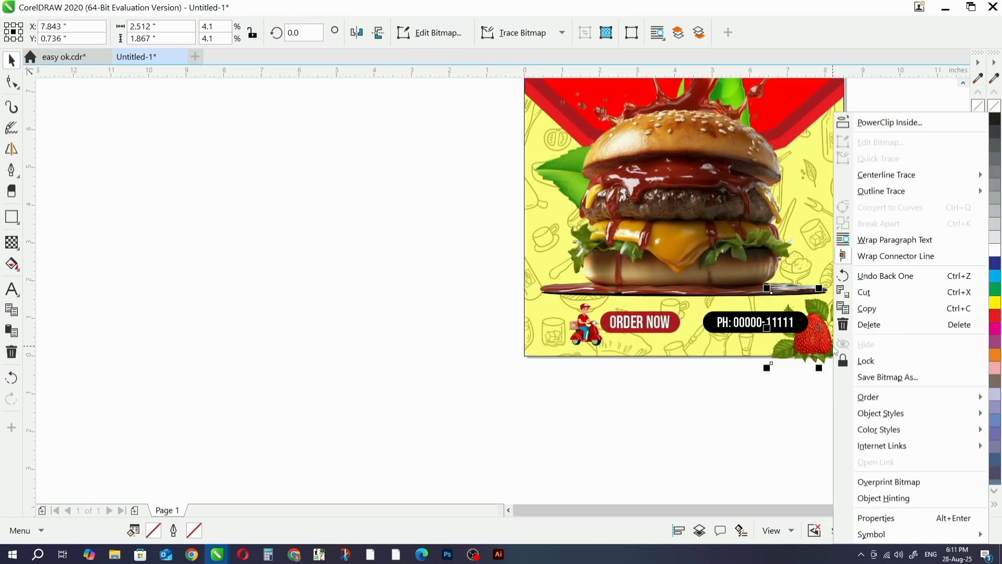
{"action": "left_click", "coordinate": [900, 123]}
{"action": "left_click", "coordinate": [842, 163]}
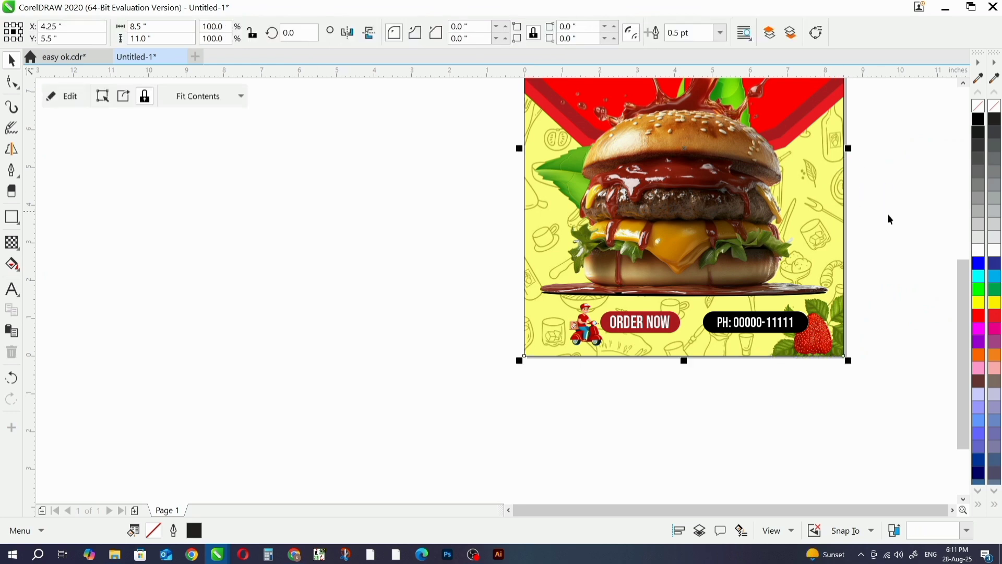
{"action": "left_click", "coordinate": [888, 214]}
- Duplicate the clipped strawberry horizontally to the page's lower-left corner and adjust the copy's position beside the scooter rider
{"action": "left_click", "coordinate": [828, 338]}
{"action": "left_click", "coordinate": [825, 341], "text": "alt"}
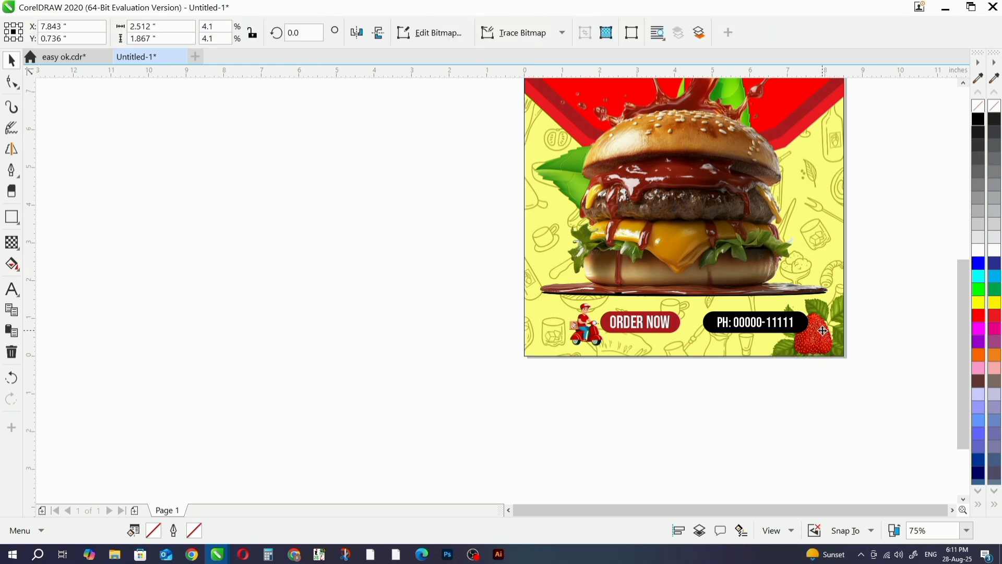
{"action": "left_click_drag", "start_coordinate": [824, 331], "coordinate": [531, 365]}
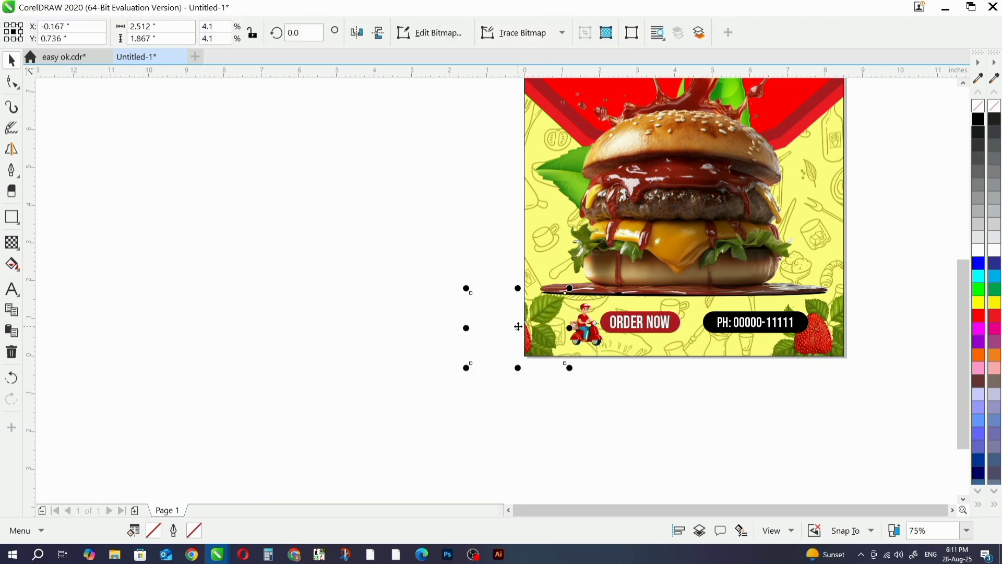
{"action": "left_click_drag", "start_coordinate": [518, 326], "coordinate": [532, 328]}
{"action": "scroll", "coordinate": [528, 327], "scroll_direction": "up", "scroll_amount": 2}
{"action": "left_click_drag", "start_coordinate": [627, 257], "coordinate": [583, 287]}
{"action": "left_click_drag", "start_coordinate": [524, 349], "coordinate": [542, 341]}
{"action": "left_click", "coordinate": [459, 300]}
- Fit the whole page in view and preview the finished flyer full screen, checking the overall layout
{"action": "key", "text": "shift+F4"}
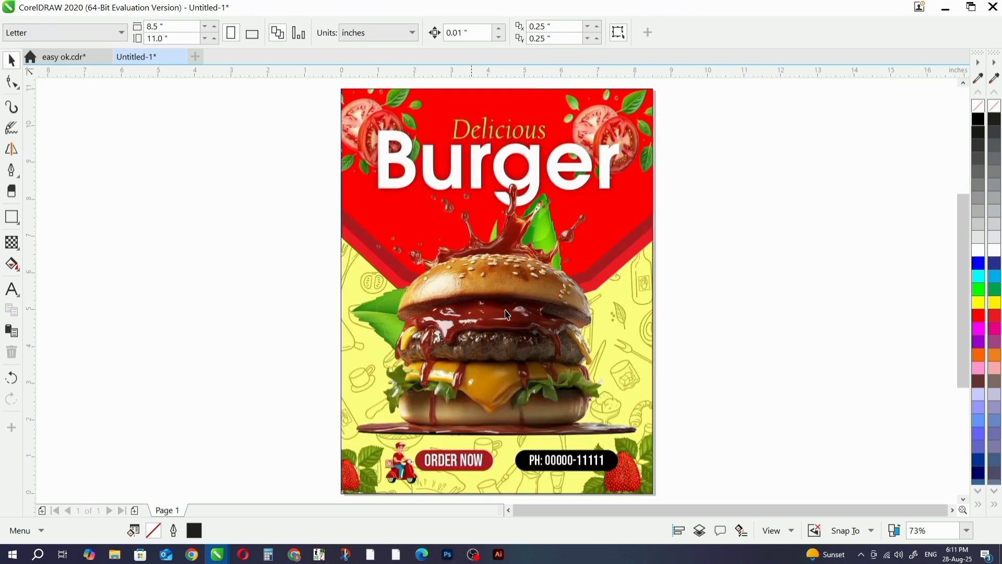
{"action": "key", "text": "F9"}
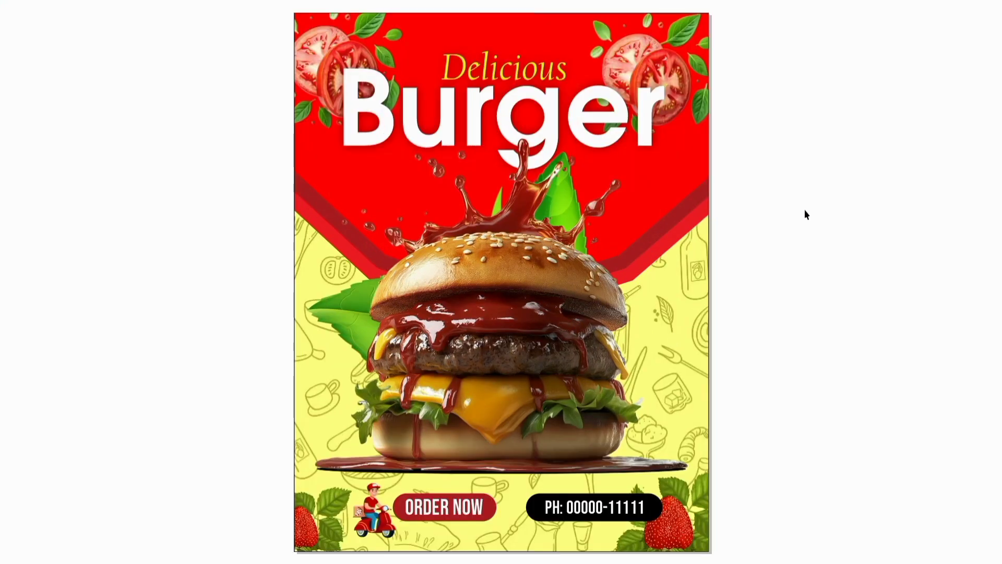
{"action": "key", "text": "F9"}
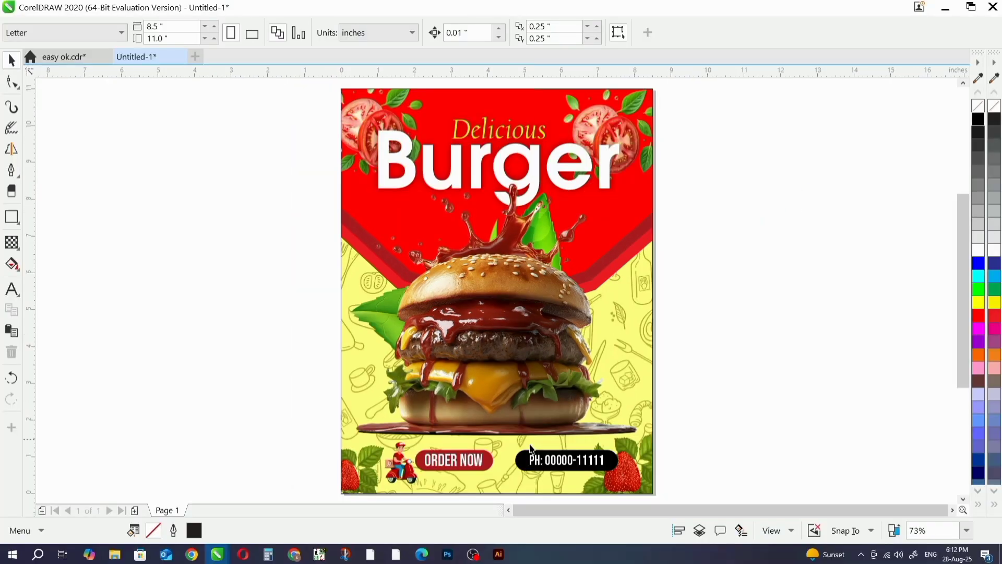